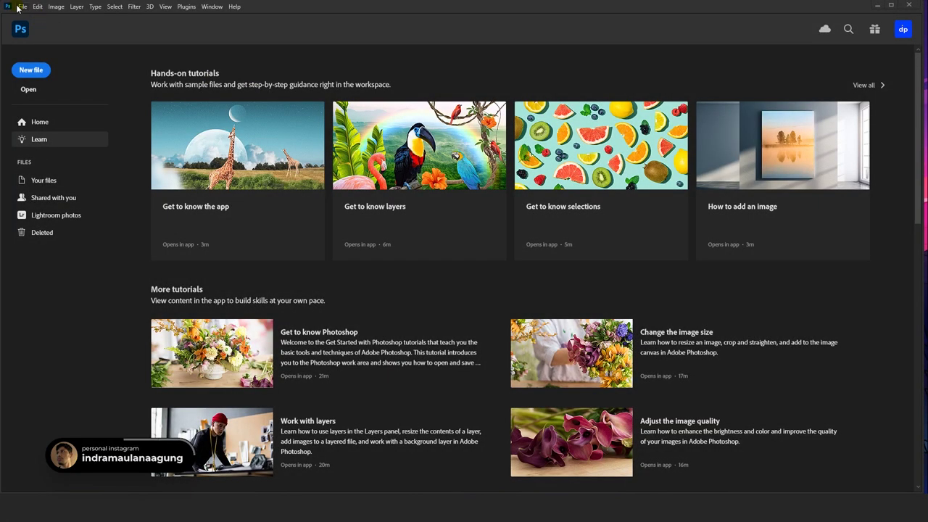
Create a new A4 print document at 2480 × 3508 px and 300 ppi
left_click(22, 7)
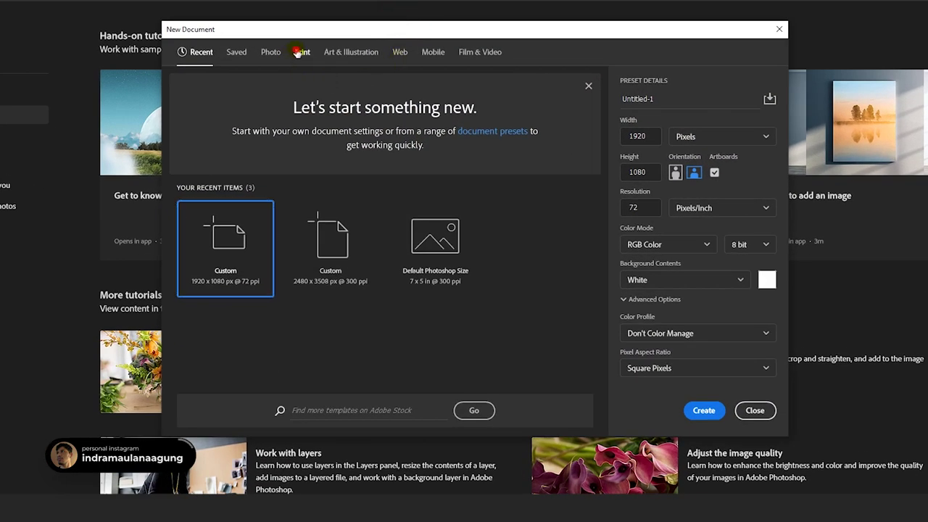
left_click(301, 53)
left_click(551, 155)
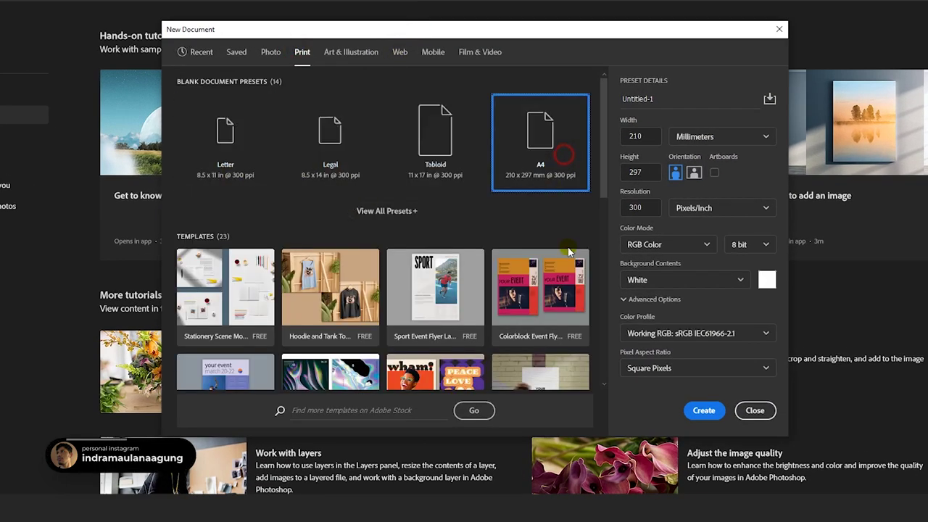
left_click(647, 172)
left_click(765, 138)
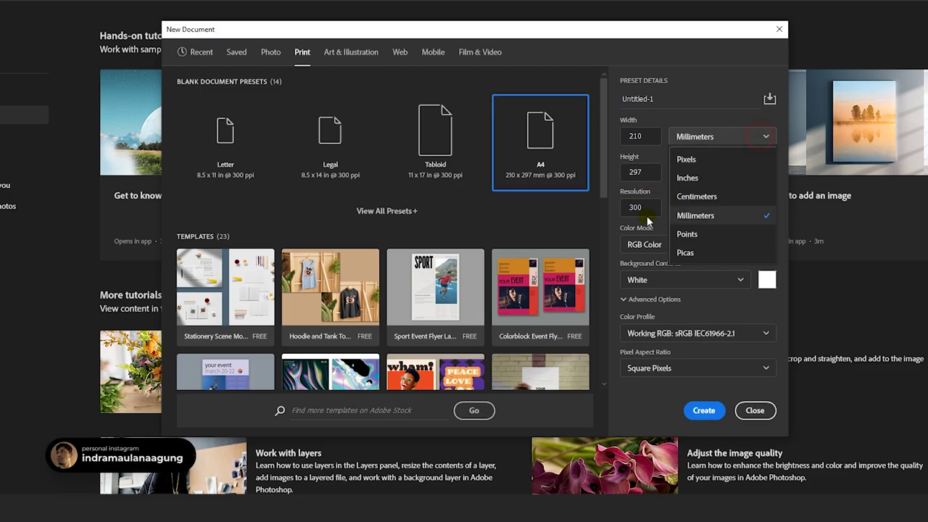
left_click(694, 157)
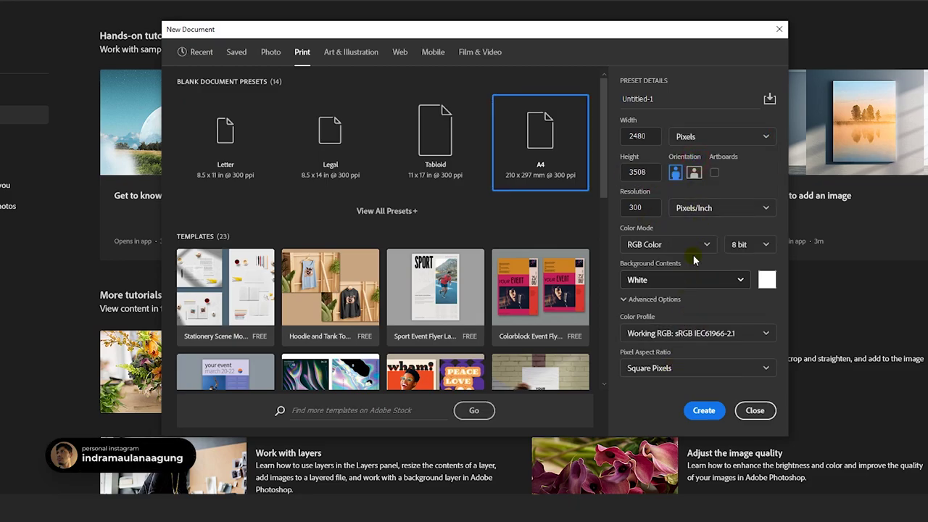
left_click(703, 411)
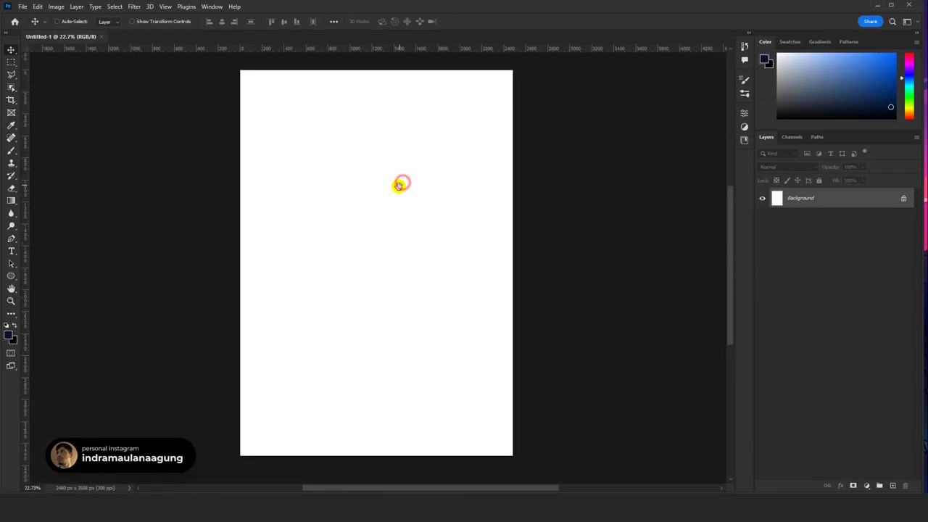
Cover the page with a near-black #0f0f0f Solid Color fill layer
left_click(868, 485)
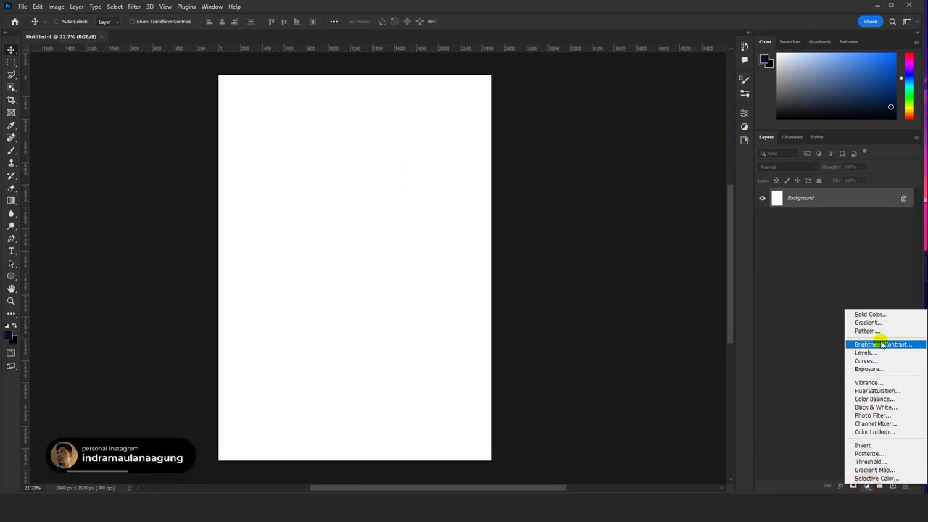
left_click(873, 315)
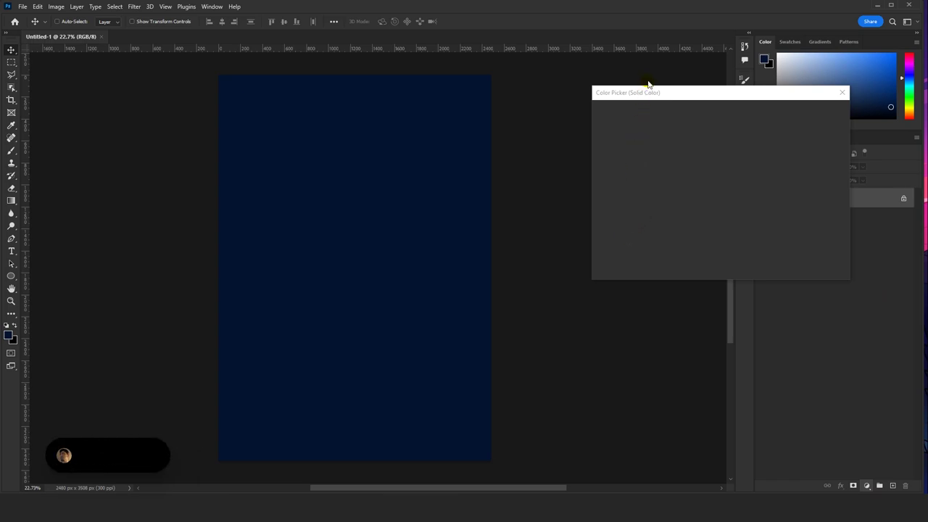
left_click(602, 225)
type("0f0f0f")
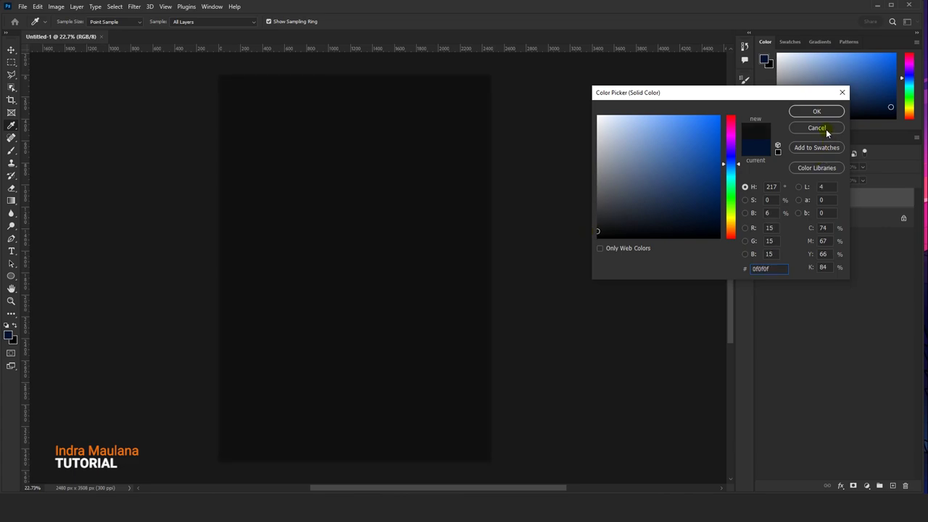
left_click(816, 113)
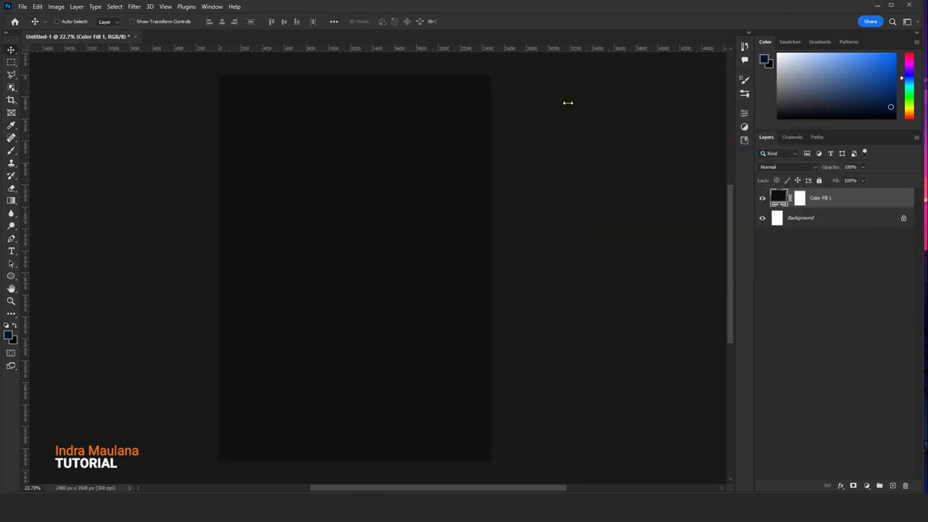
left_click(12, 276)
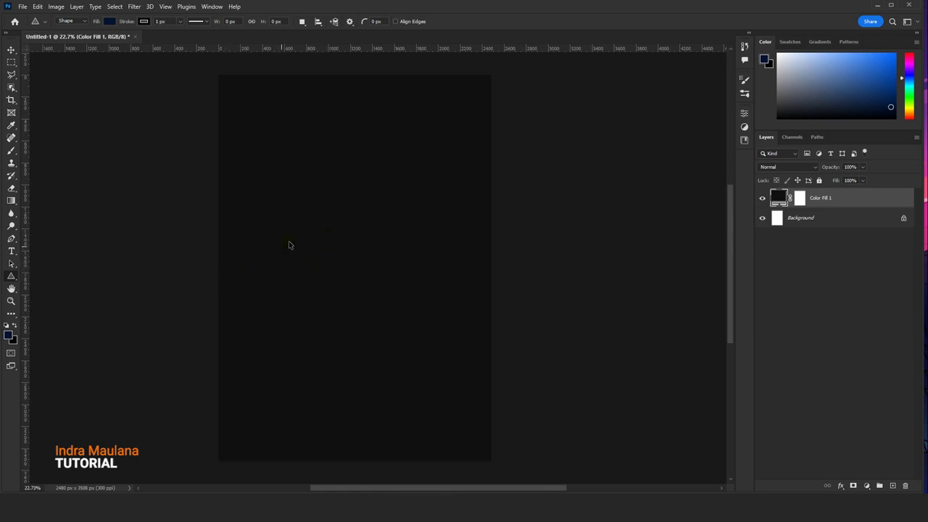
Choose a 900 px Soft Round brush and add an empty Layer 1 above the fill
left_click(316, 207)
left_click(11, 152)
left_click(6, 330)
right_click(283, 194)
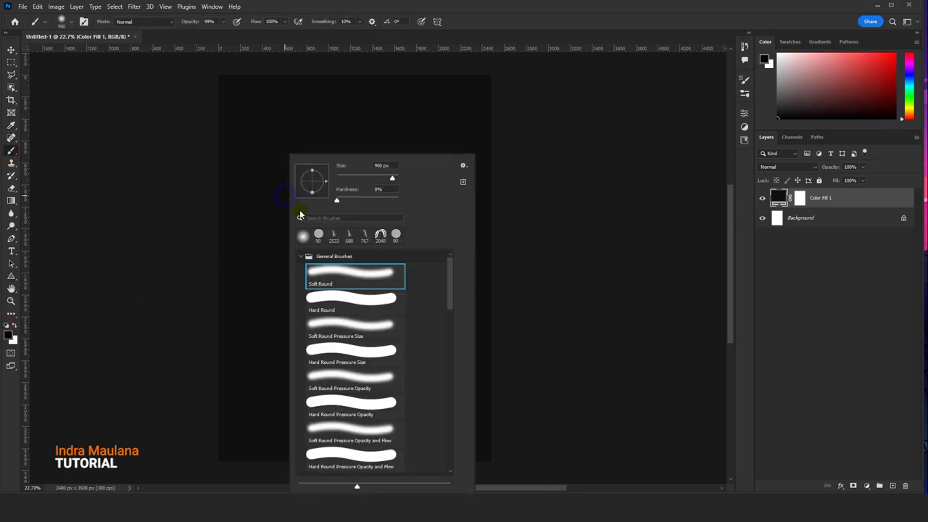
left_click(229, 201)
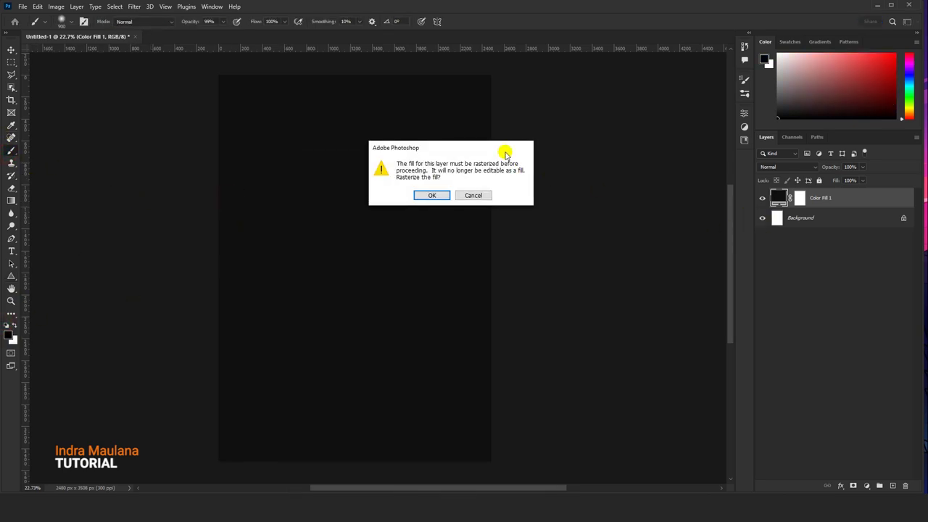
left_click(431, 195)
left_click(892, 486)
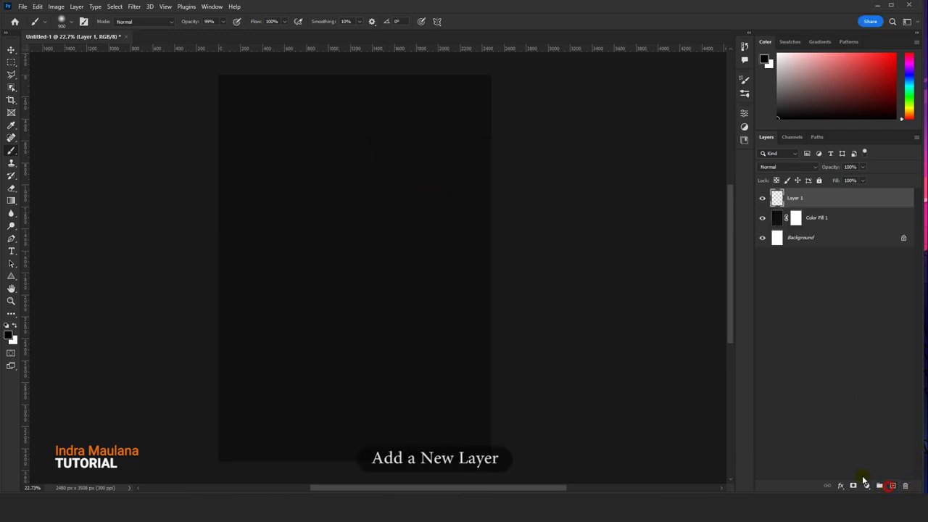
left_click(298, 215)
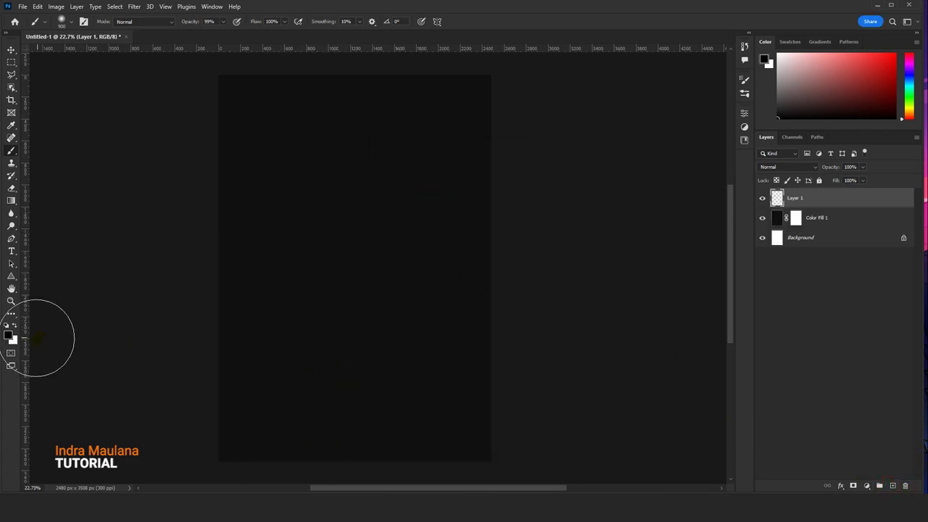
Set the foreground to pure bright green and paint one soft glow dab on Layer 1
left_click(6, 334)
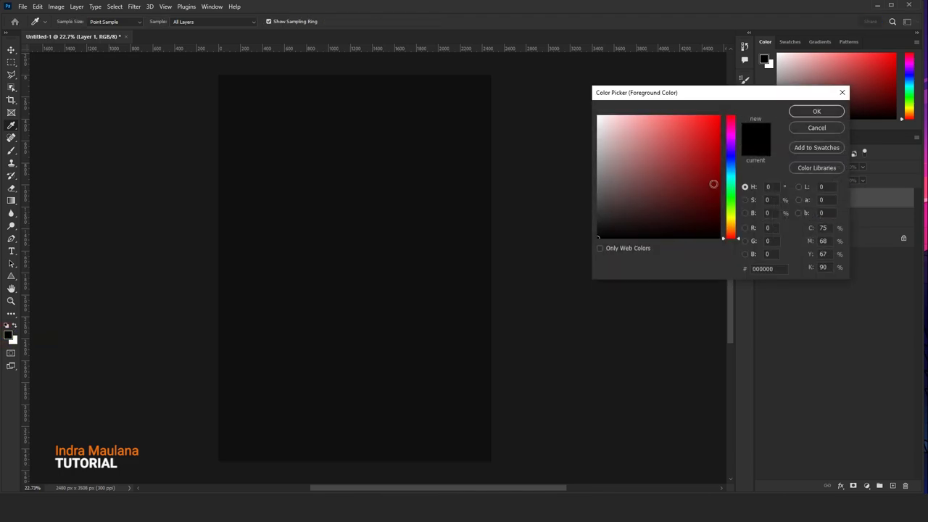
left_click(730, 193)
left_click_drag(731, 195, 732, 201)
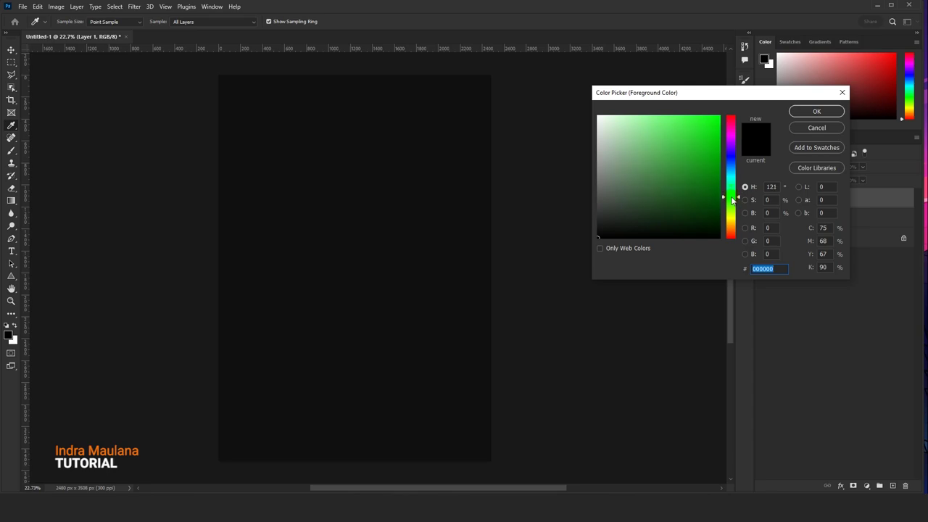
left_click_drag(733, 203, 734, 198)
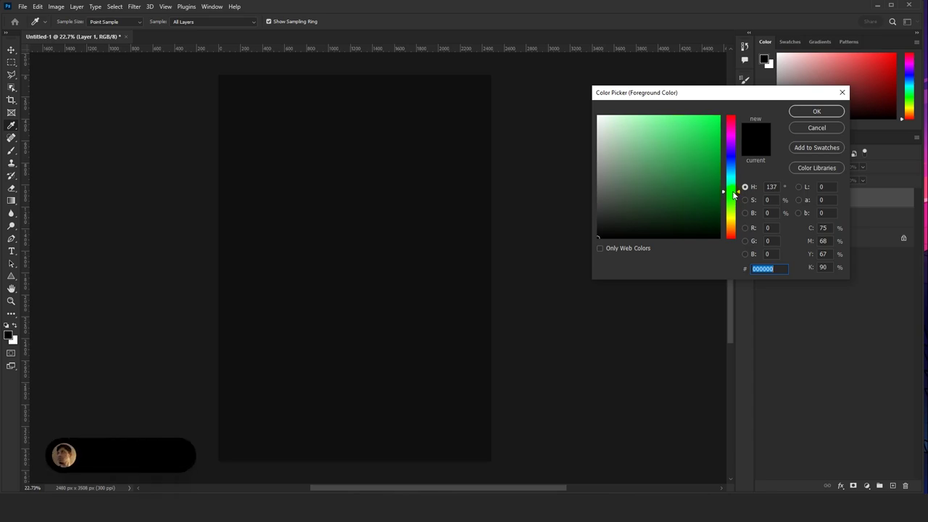
left_click_drag(717, 153, 720, 115)
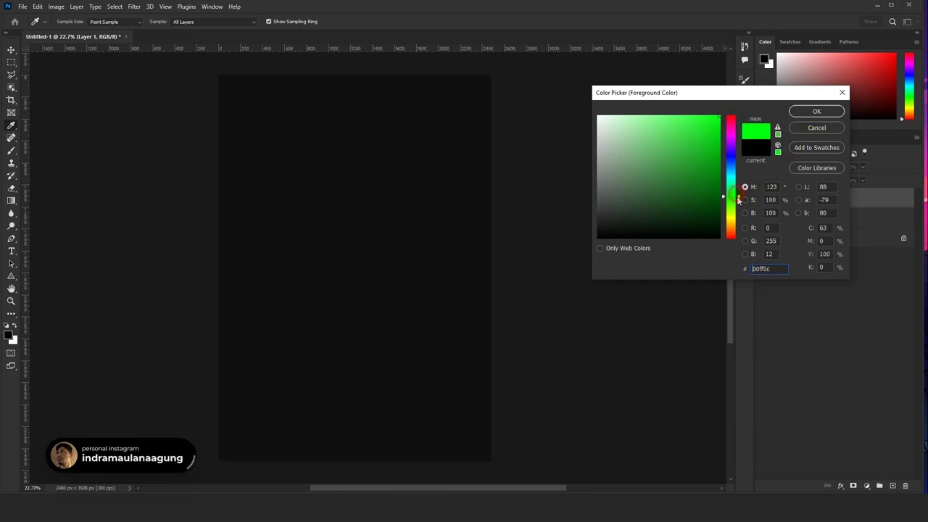
left_click_drag(737, 196, 739, 201)
left_click(816, 111)
key("b")
left_click(339, 273)
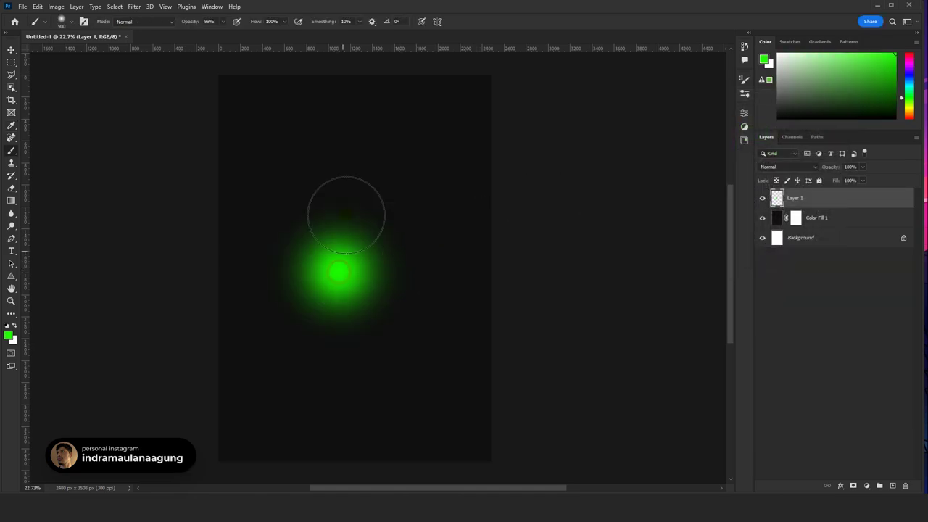
left_click(9, 48)
Move the green glow up and squash it vertically into a thin streak
left_click_drag(300, 284, 308, 253)
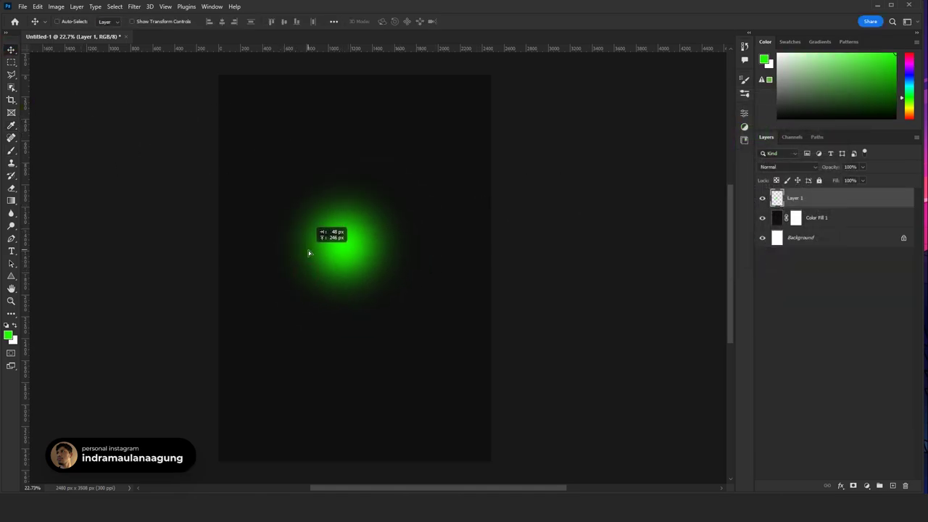
left_click(36, 7)
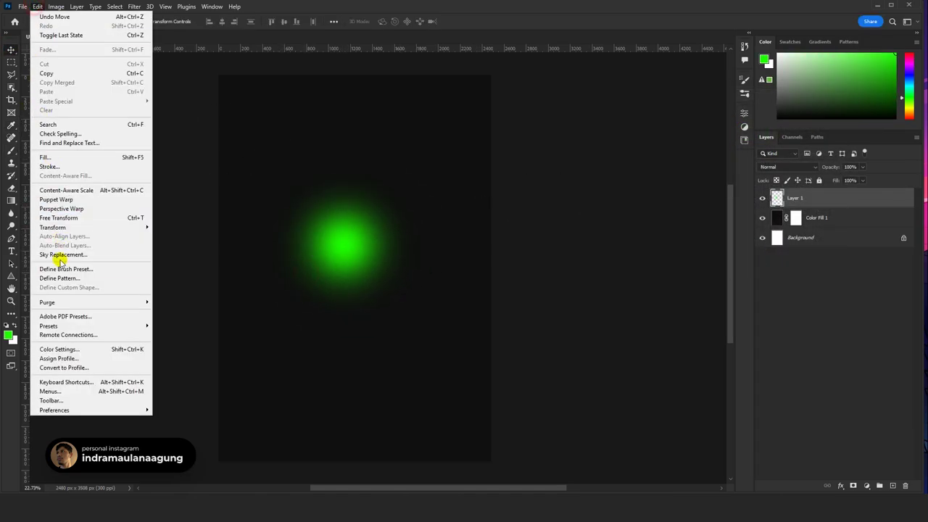
left_click(70, 218)
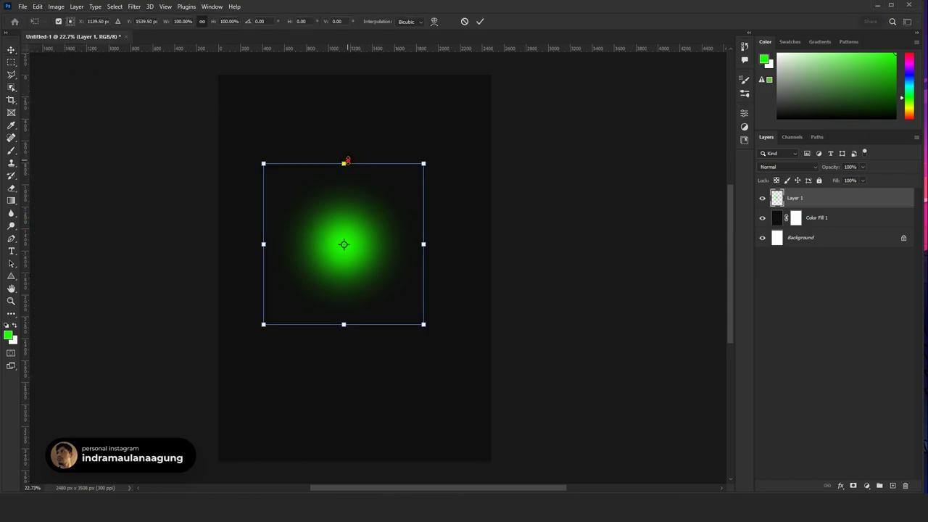
left_click_drag(347, 159, 358, 317)
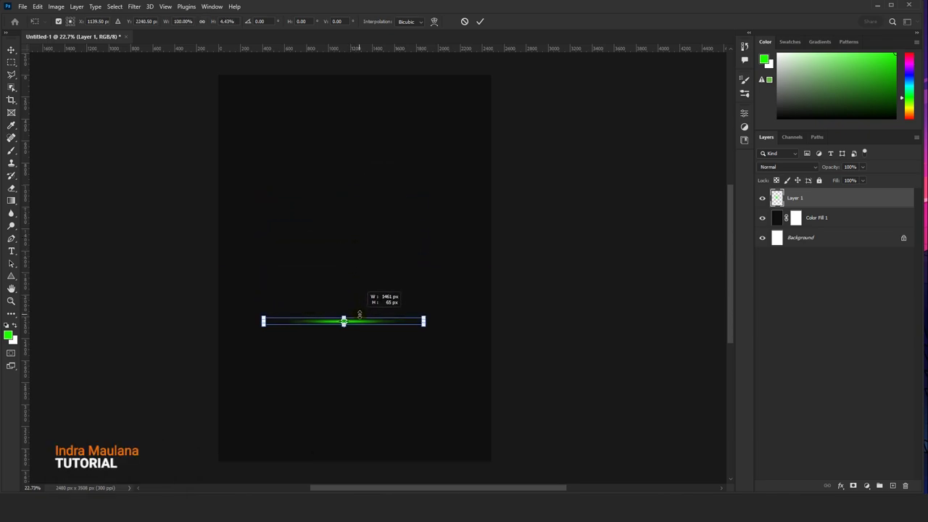
scroll(349, 323, "up", 5)
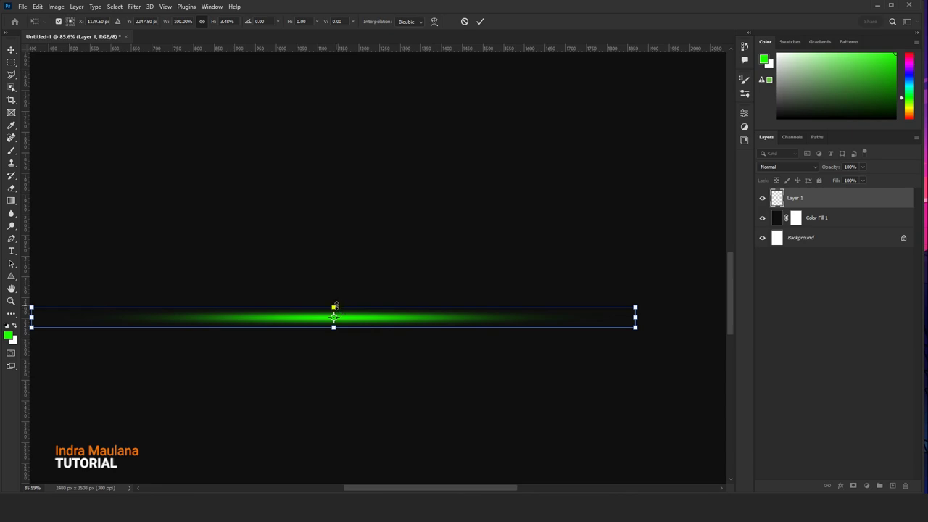
left_click_drag(333, 307, 334, 321)
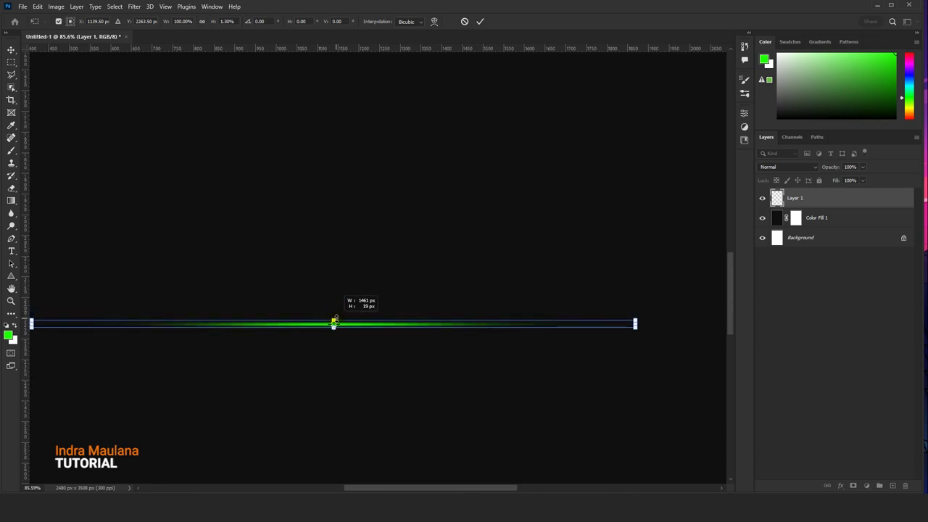
scroll(660, 325, "up", 4)
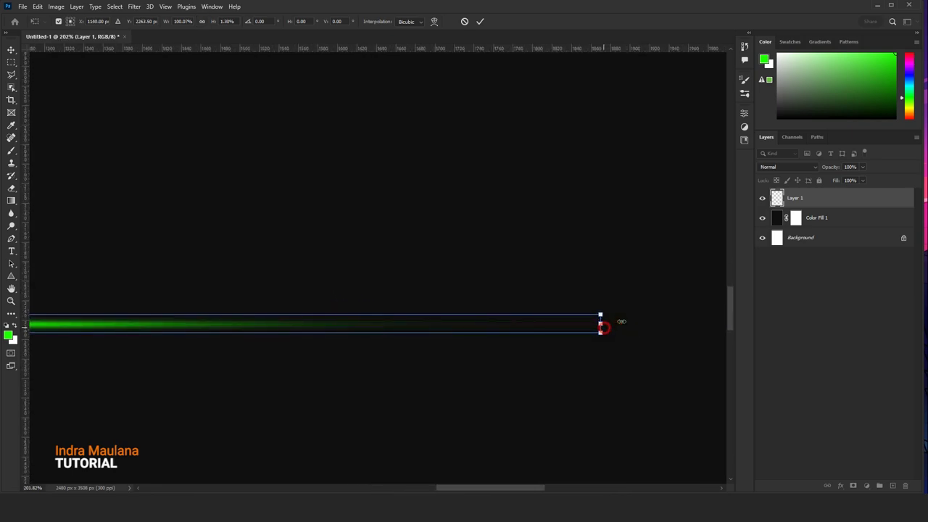
Stretch the green streak wider, apply it, and move the line higher
left_click_drag(601, 326, 685, 323)
scroll(685, 323, "down", 4)
scroll(630, 325, "down", 1)
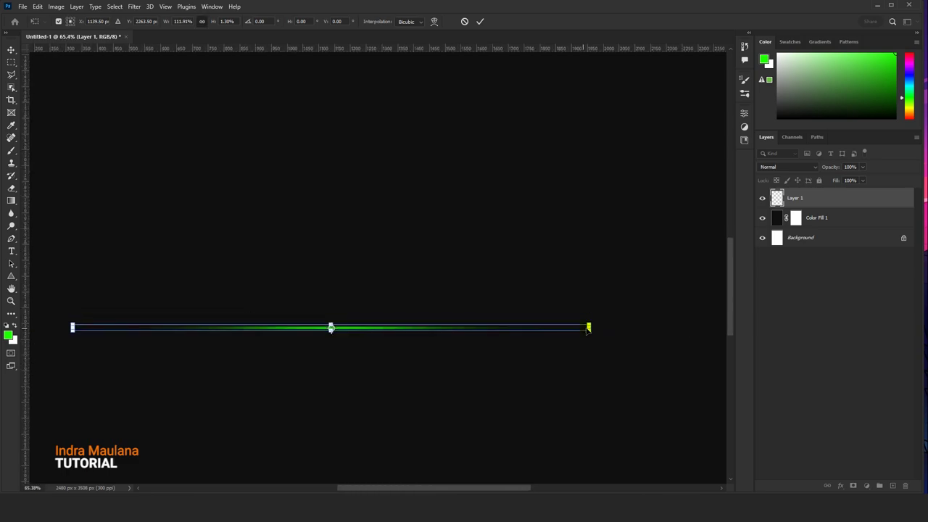
left_click_drag(589, 327, 691, 325)
scroll(524, 325, "down", 1)
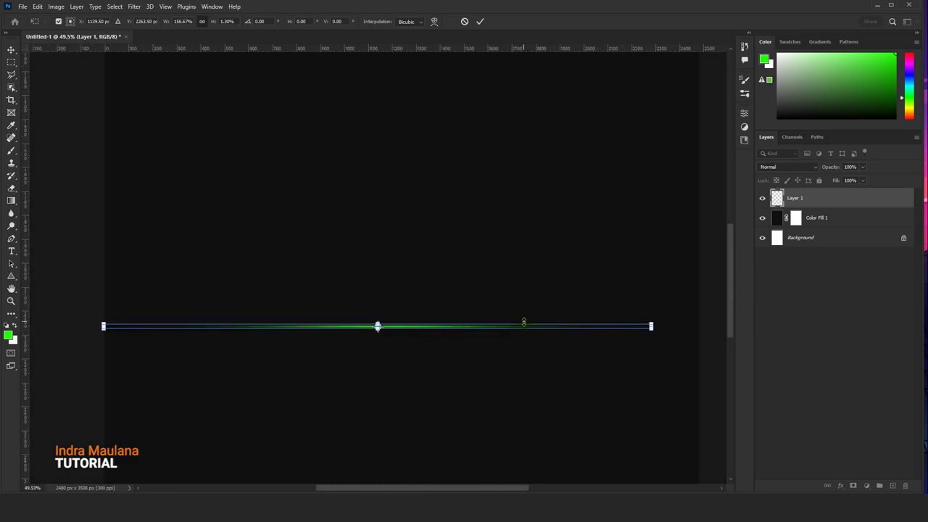
key("Return")
left_click_drag(500, 330, 490, 217)
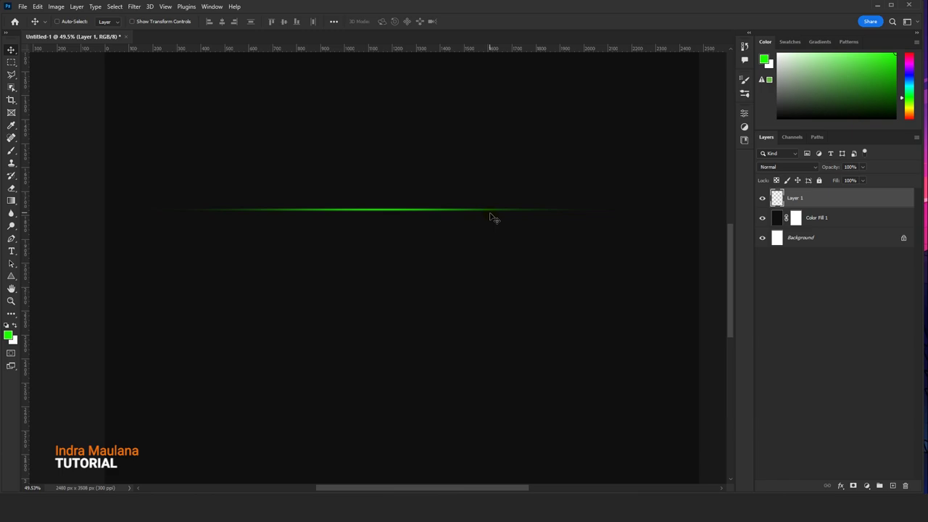
Duplicate the green line layer and offset the copy slightly downward
scroll(421, 214, "up", 1)
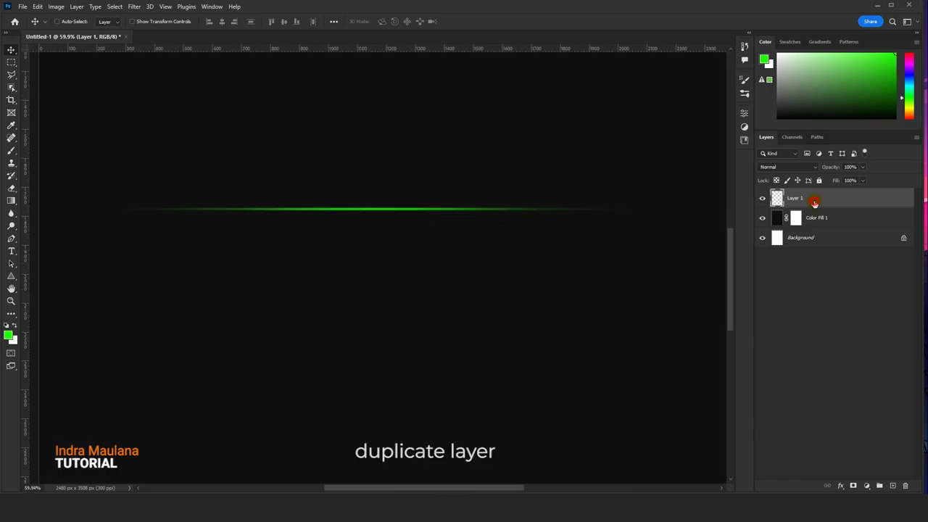
left_click_drag(811, 200, 892, 483)
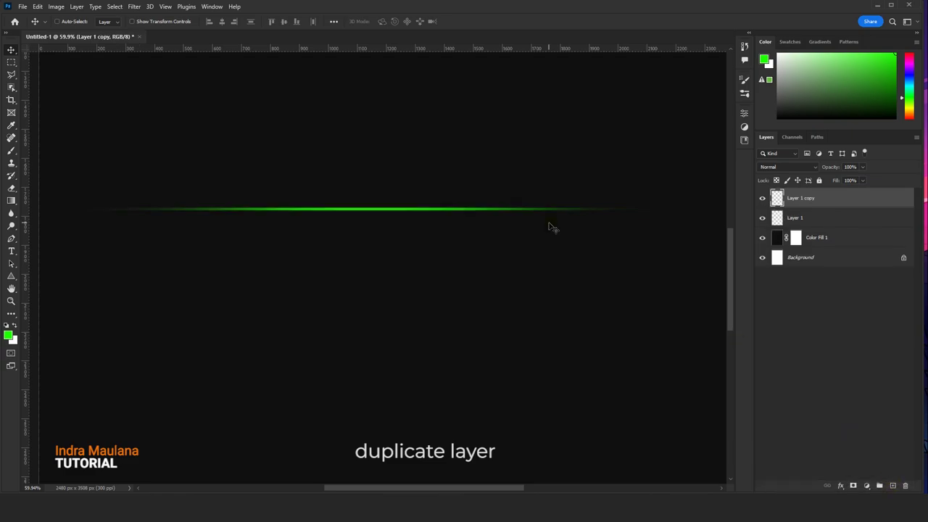
left_click(38, 7)
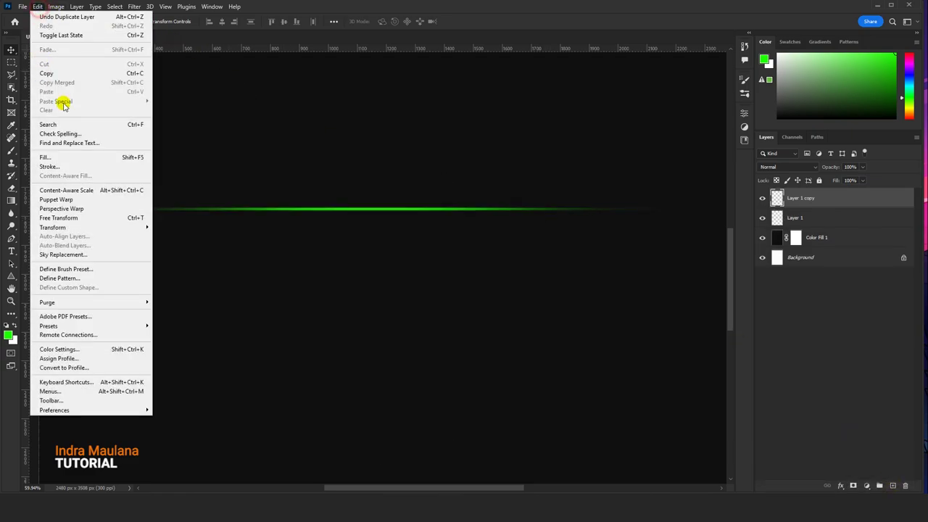
left_click(95, 217)
scroll(408, 208, "up", 3, "alt")
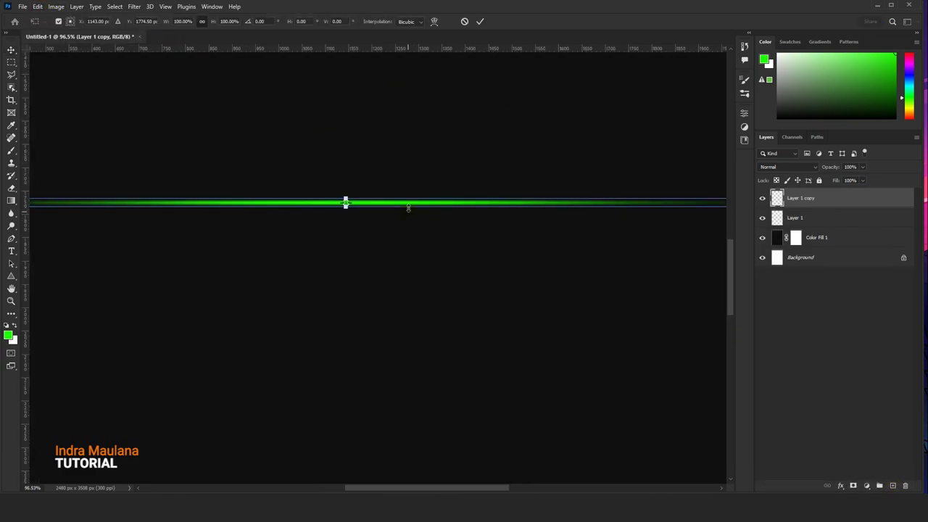
left_click_drag(408, 204, 408, 220)
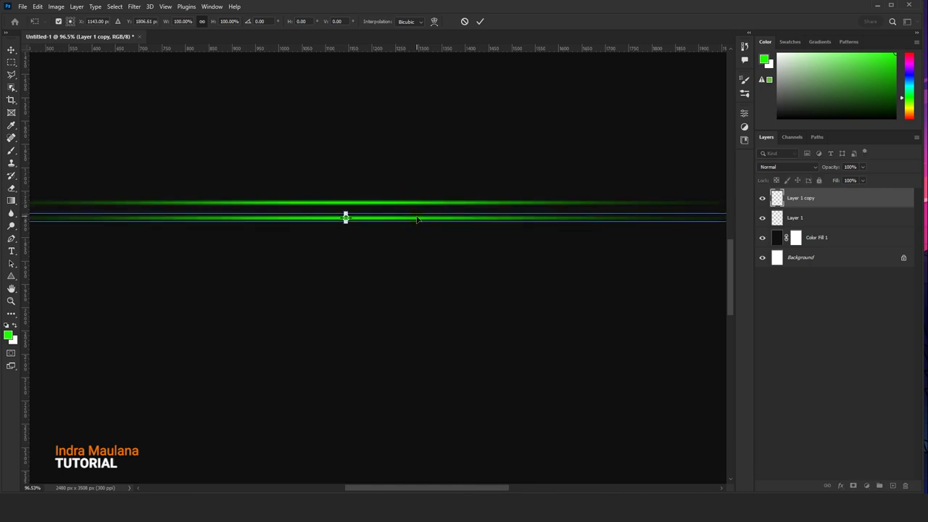
left_click_drag(418, 219, 415, 217)
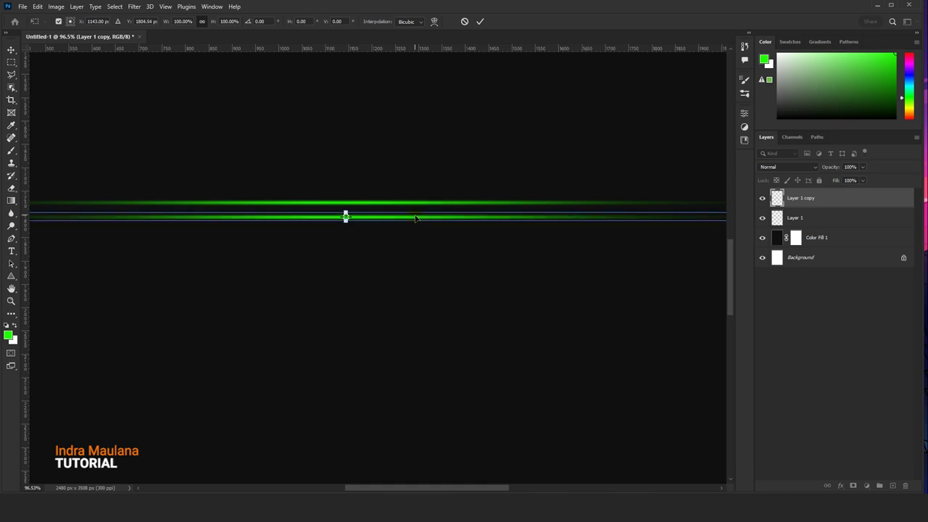
key("Return")
Repeat the offset to get thirteen lines and merge them into Layer 1 copy 12
key("ctrl+shift+alt+t")
key("ctrl+shift+alt+t")
key("ctrl+shift+alt+t")
key("ctrl+shift+alt+t")
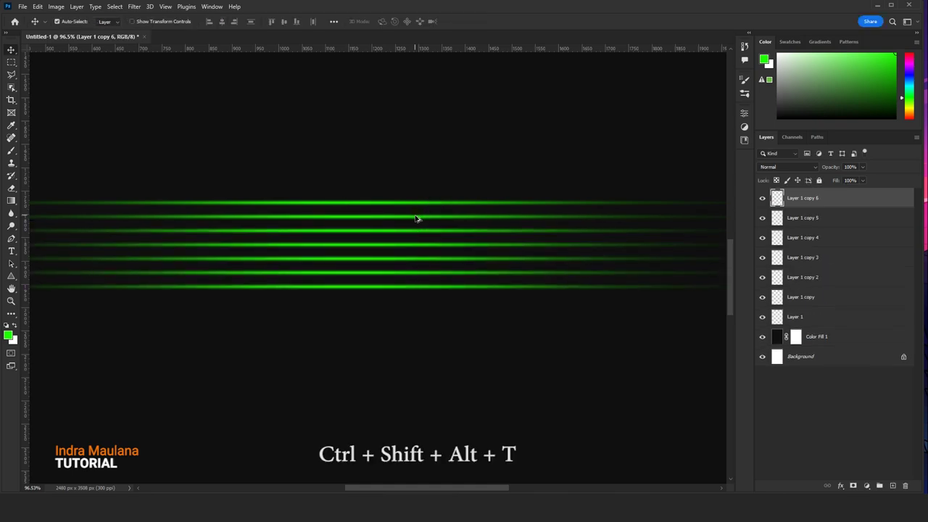
key("ctrl+shift+alt+t")
key("ctrl+shift+alt+t")
key("ctrl+shift+alt+t")
key("ctrl+shift+alt+t")
key("ctrl+shift+alt+t")
key("ctrl+shift+alt+t")
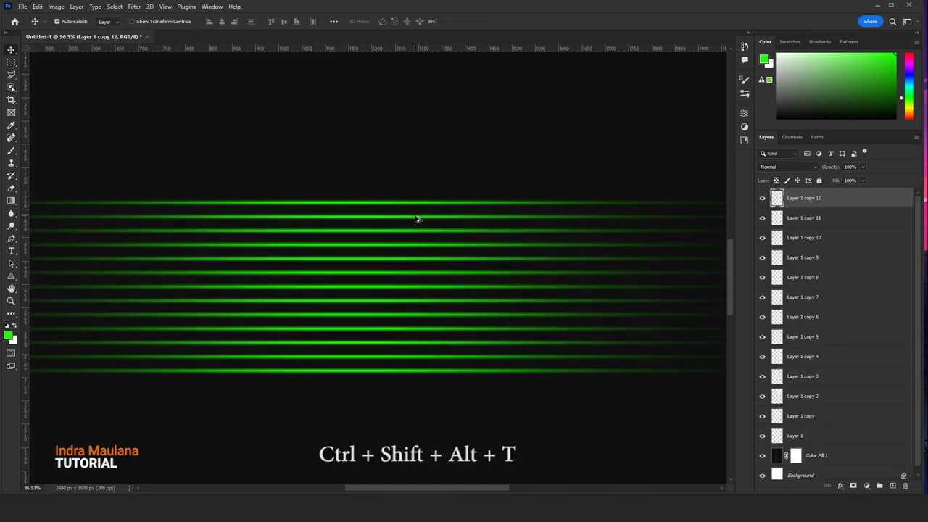
left_click(817, 435, "shift")
right_click(816, 218)
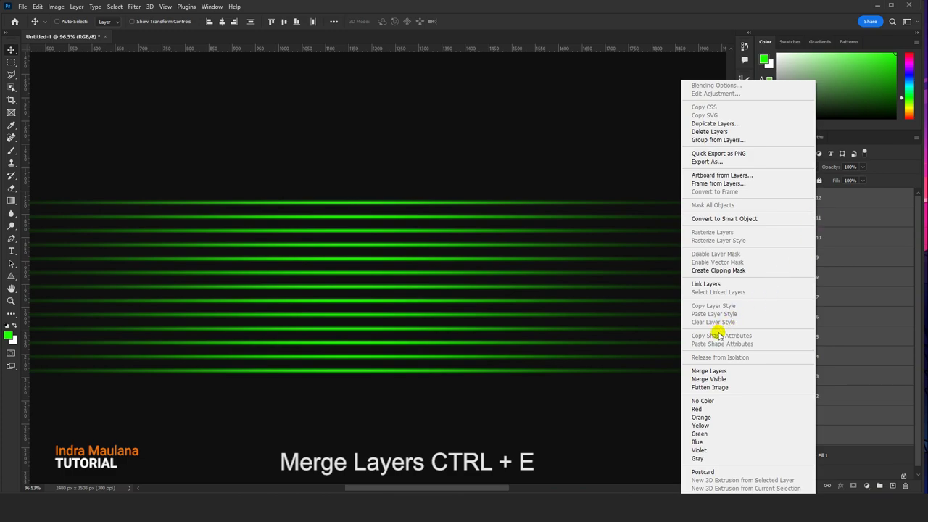
left_click(701, 370)
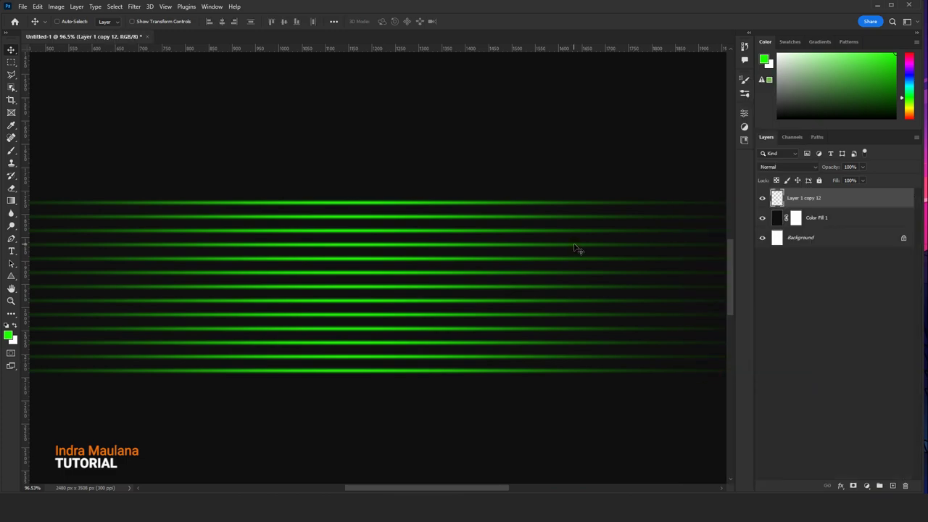
scroll(561, 252, "down", 3)
Rotate the merged line bundle 30° and enlarge it to about 146%, slanting from the left edge
scroll(561, 252, "down", 3)
mouse_move(559, 255)
left_mouse_down()
mouse_move(510, 319)
mouse_move(473, 307)
mouse_move(487, 305)
left_mouse_up()
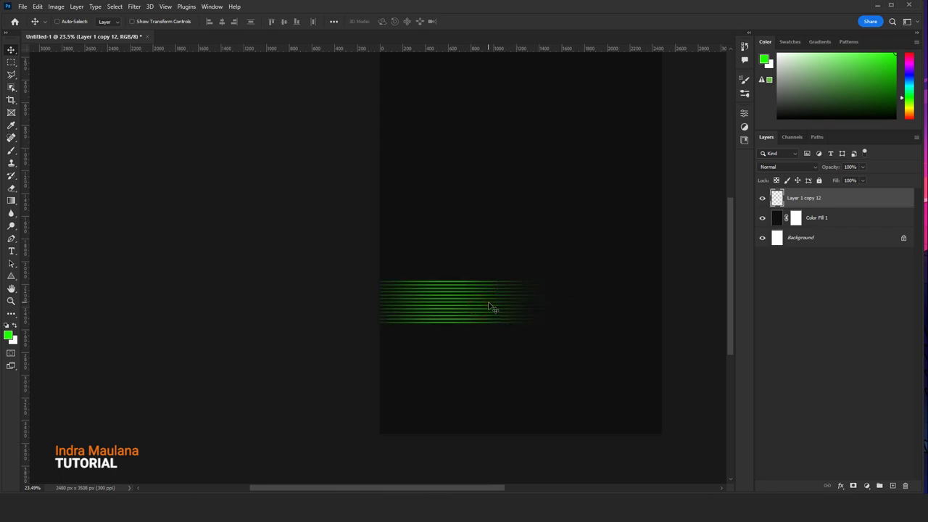
key("ctrl+t")
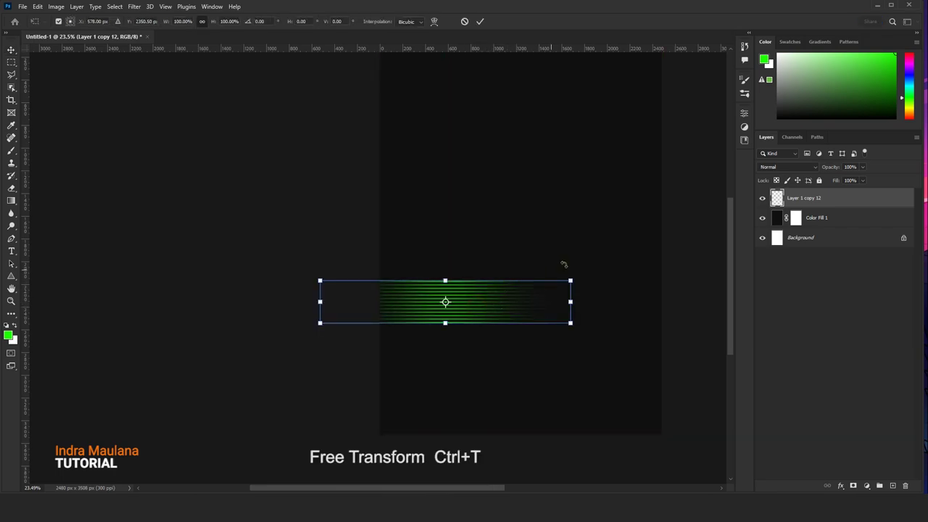
mouse_move(583, 247)
left_mouse_down()
mouse_move(595, 345)
mouse_move(508, 326)
mouse_move(454, 339)
left_mouse_up()
left_click_drag(509, 356, 574, 316)
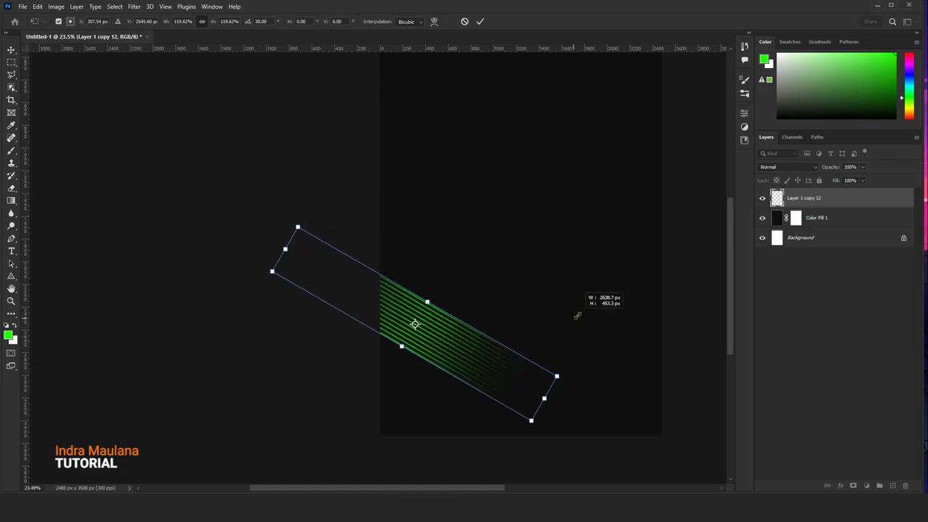
left_click_drag(460, 352, 419, 334)
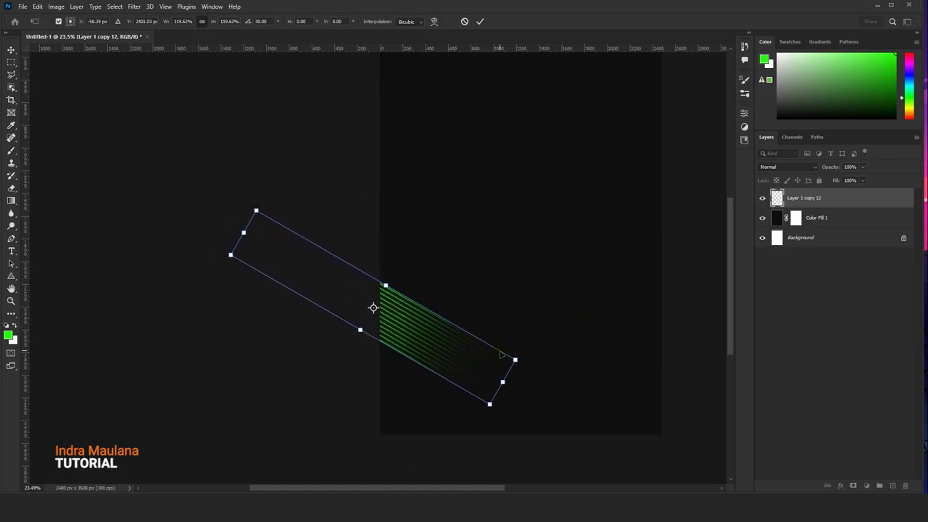
mouse_move(515, 358)
left_mouse_down()
mouse_move(583, 384)
mouse_move(456, 327)
left_mouse_up()
key("Return")
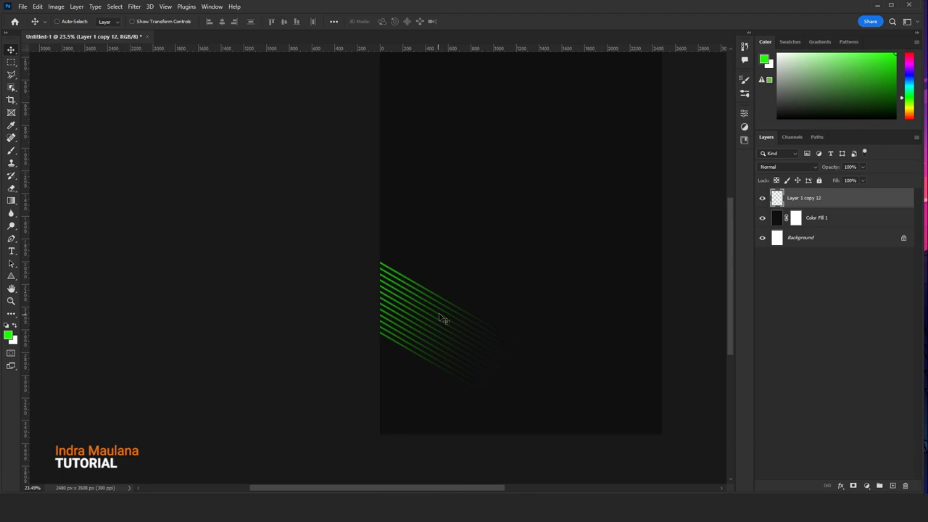
Duplicate the line bundle higher up and refill the copy with pale white-green
left_click_drag(449, 263, 418, 300)
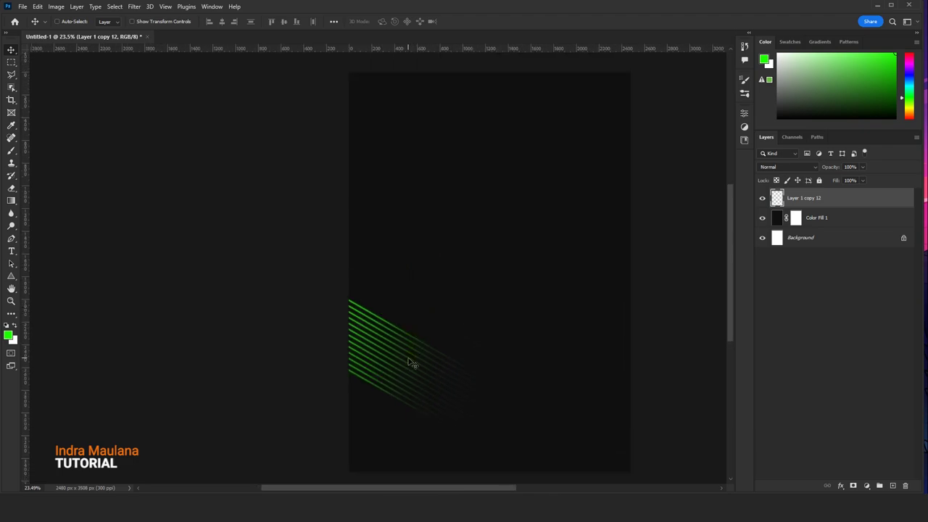
left_click_drag(407, 371, 539, 260)
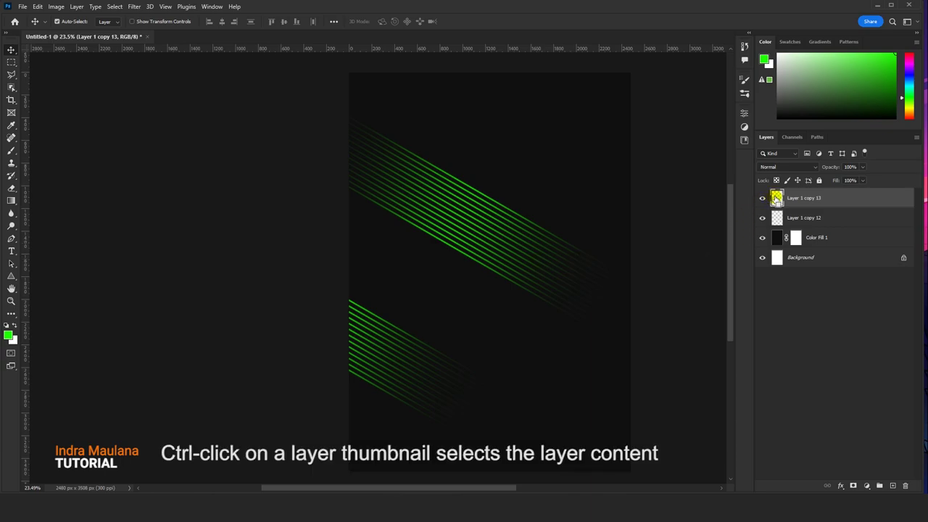
left_click(776, 198, "ctrl")
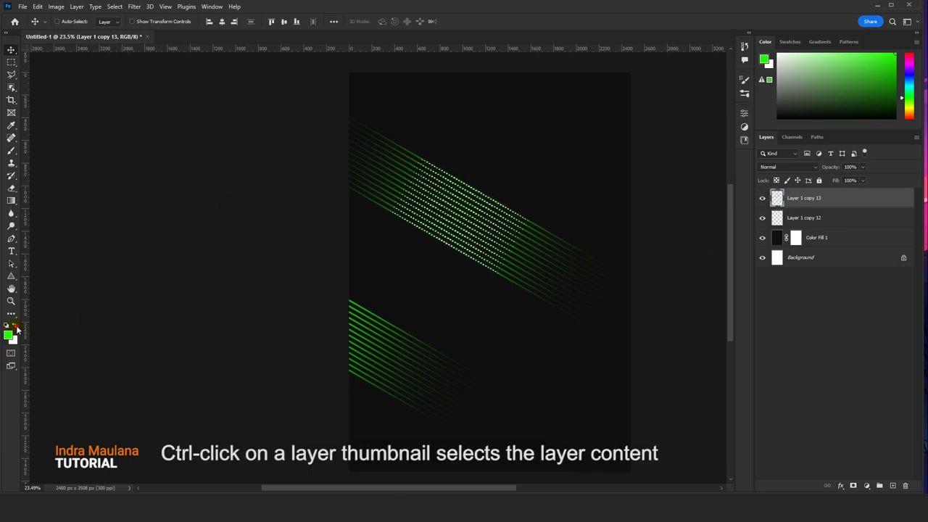
key("x")
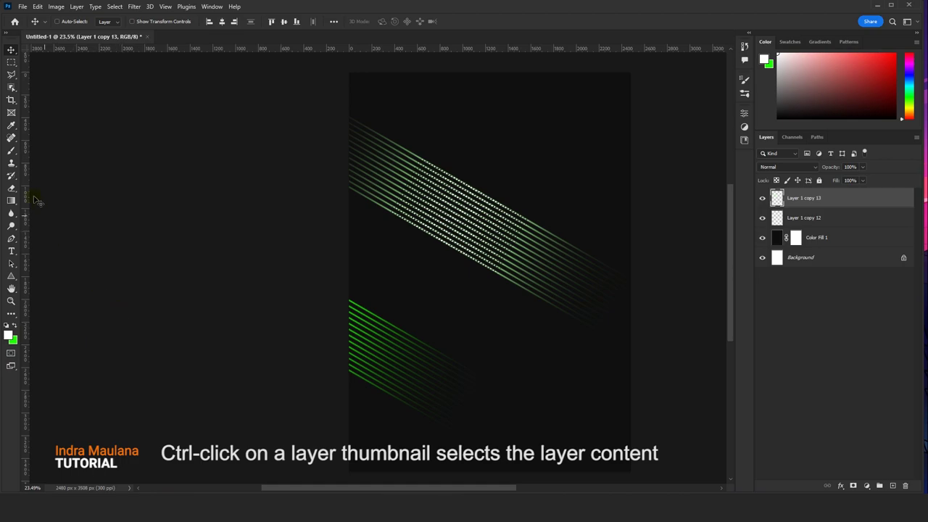
left_click(114, 7)
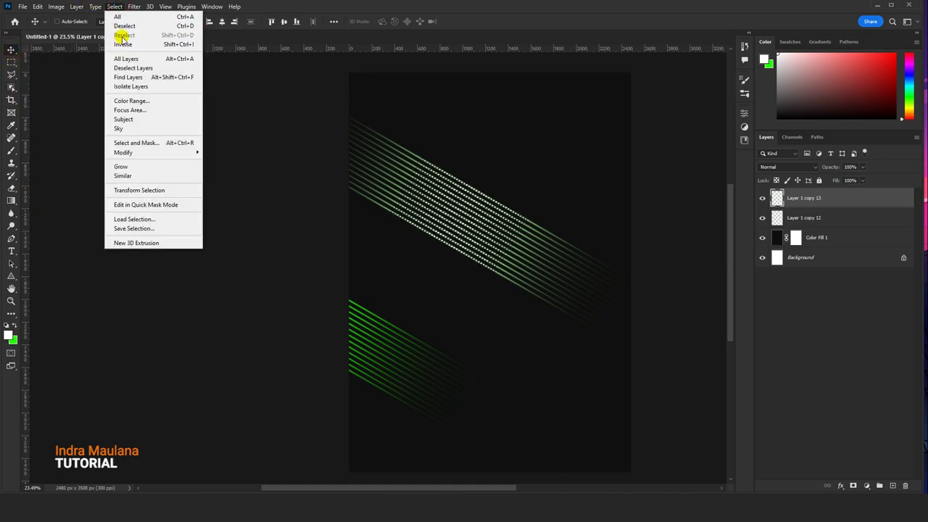
left_click(122, 26)
scroll(480, 212, "up", 1)
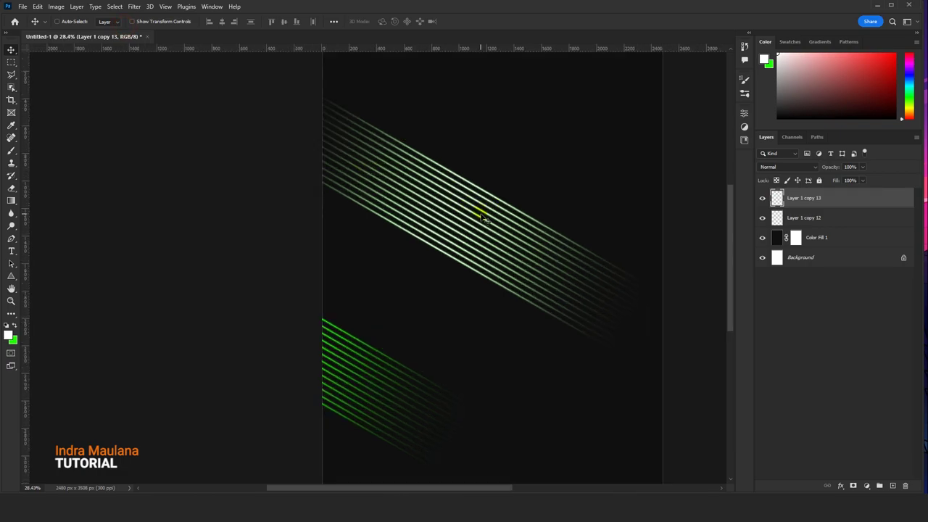
Rotate the pale lines −60°, shrink them to about 58%, and layer them below Layer 1 copy 12
left_click_drag(480, 214, 403, 326)
key("ctrl+t")
mouse_move(658, 430)
left_mouse_down()
mouse_move(561, 113)
mouse_move(580, 127)
left_mouse_up()
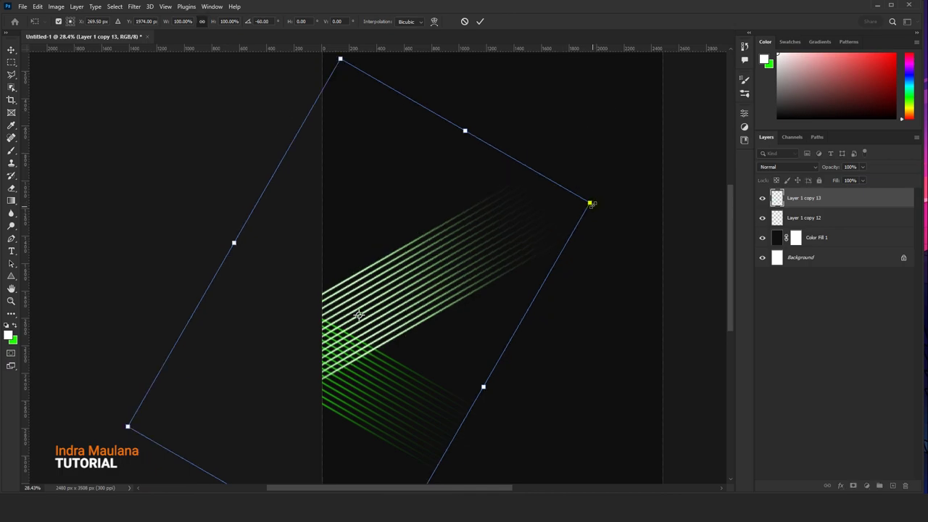
left_click_drag(591, 204, 394, 290)
mouse_move(336, 327)
left_mouse_down()
mouse_move(370, 285)
mouse_move(387, 282)
mouse_move(387, 301)
left_mouse_up()
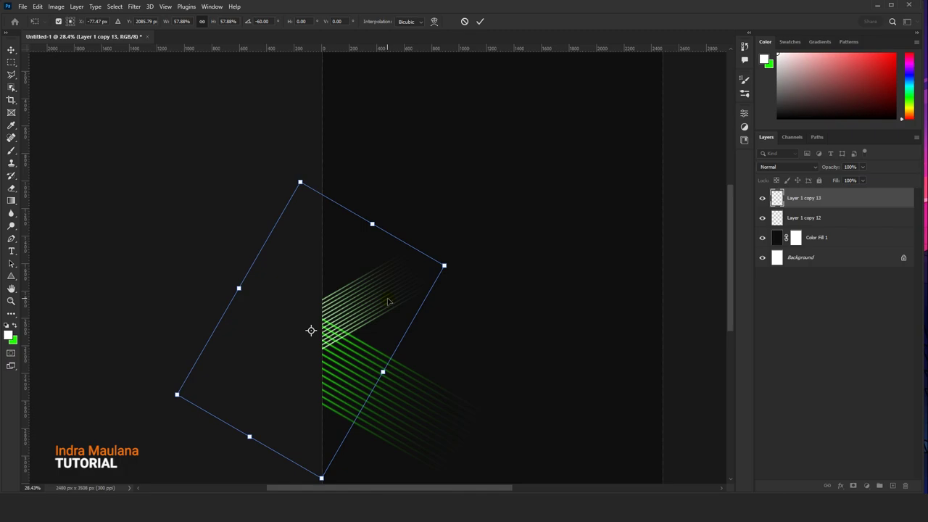
key("Return")
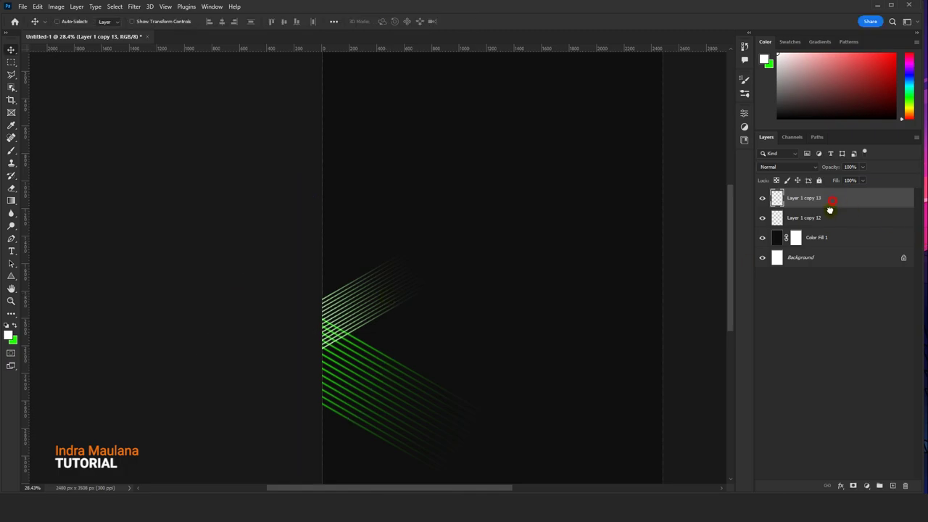
mouse_move(830, 209)
left_mouse_down()
mouse_move(815, 231)
mouse_move(889, 485)
left_mouse_up()
Move Layer 1 copy 14 up, rescale it, and rotate it about 29° to lie horizontally
scroll(287, 292, "down", 2)
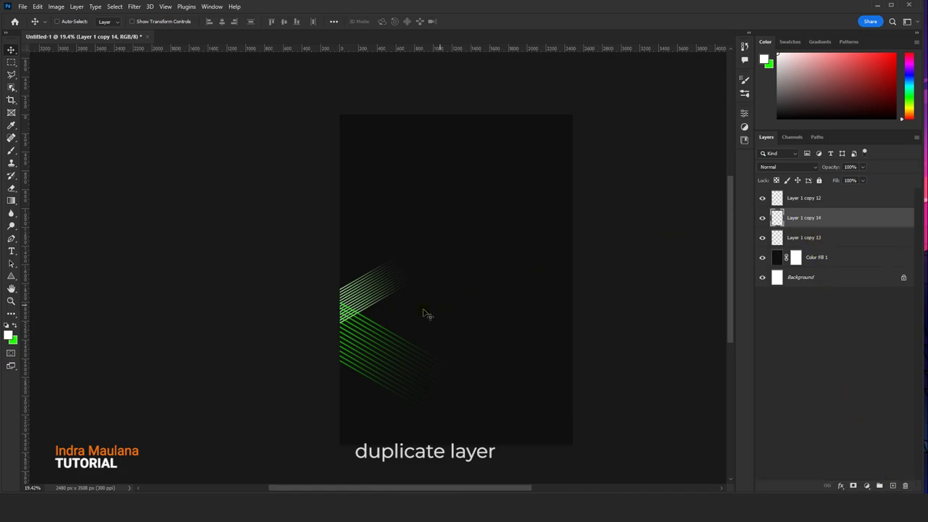
mouse_move(424, 313)
left_mouse_down()
mouse_move(451, 194)
mouse_move(374, 265)
left_mouse_up()
scroll(451, 194, "up", 3)
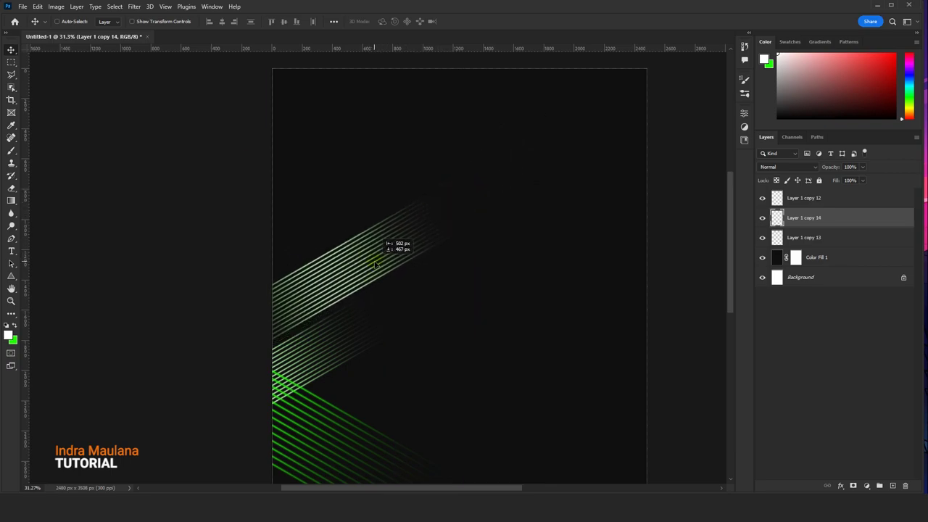
key("m")
left_click(37, 9)
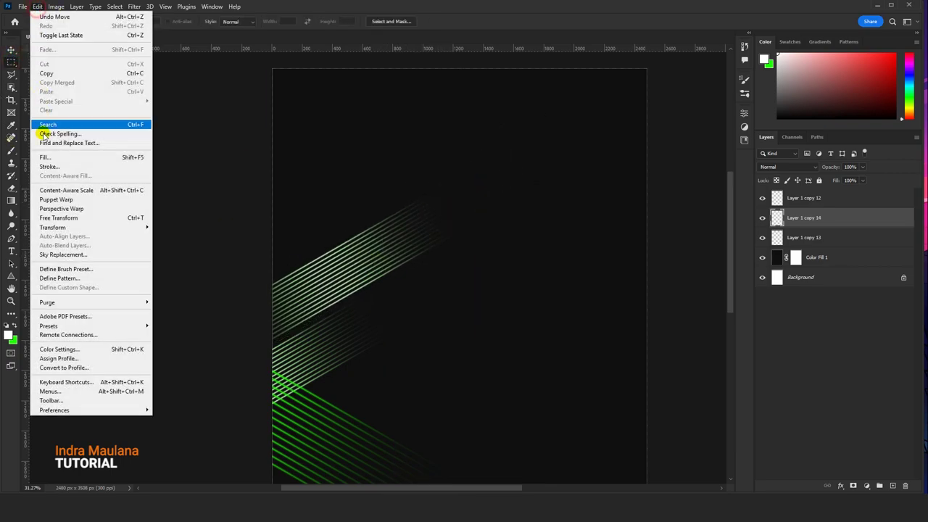
left_click(64, 217)
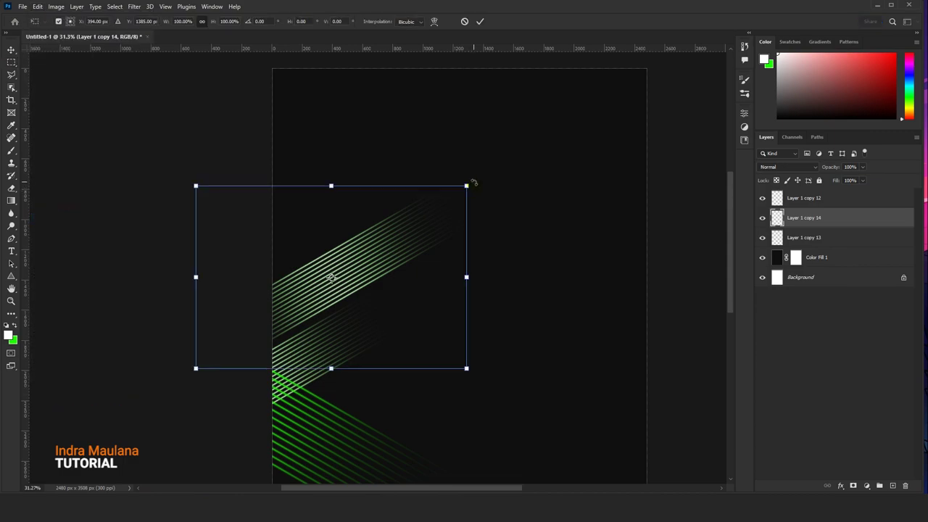
left_click_drag(467, 186, 368, 272)
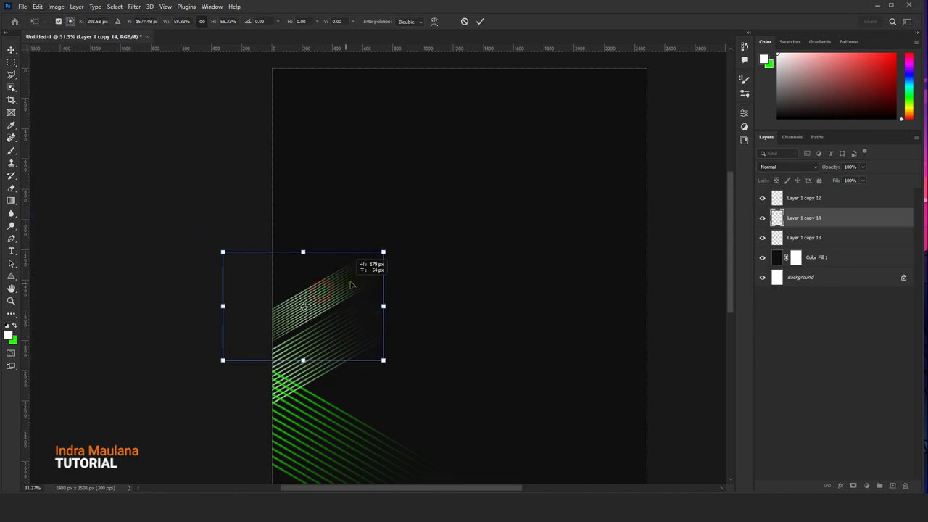
left_click_drag(322, 294, 361, 280)
left_click_drag(396, 246, 505, 176)
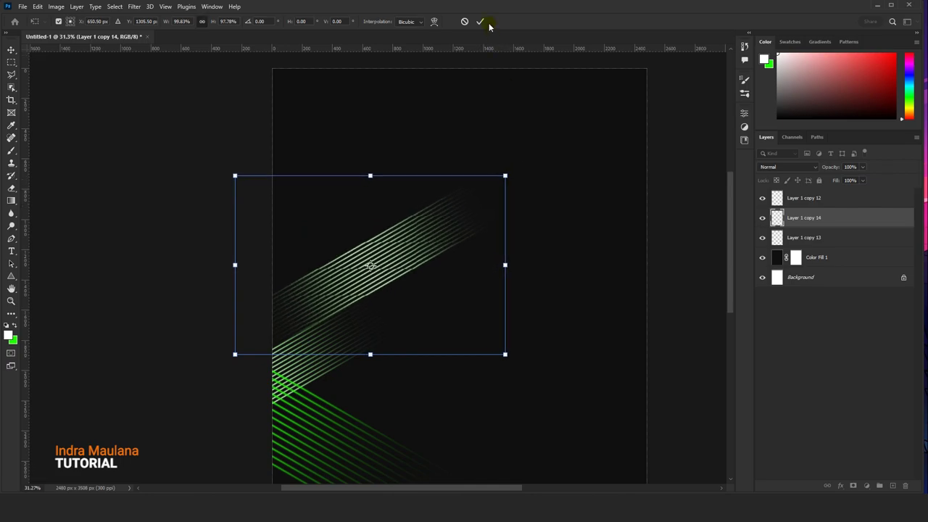
left_click_drag(547, 150, 589, 213)
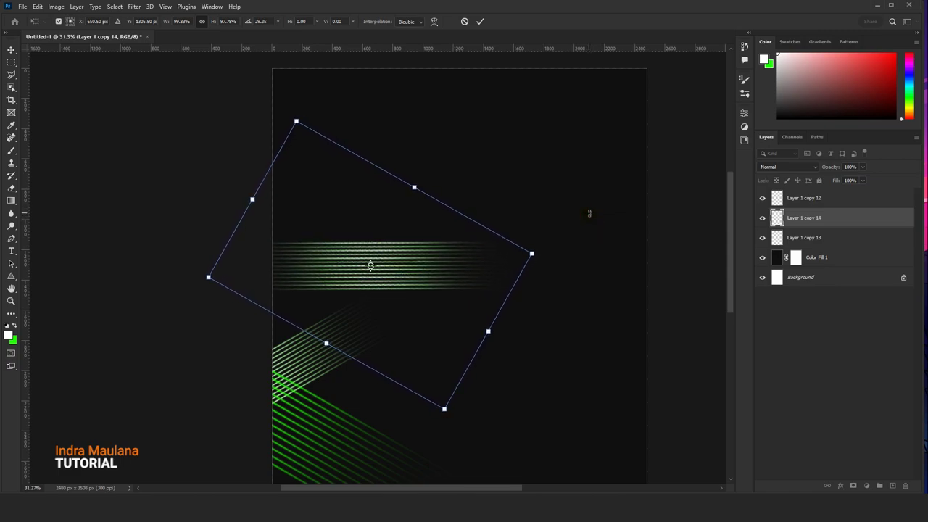
Commit the rotated lines and switch back to the Move tool
key("Return")
left_click(442, 269)
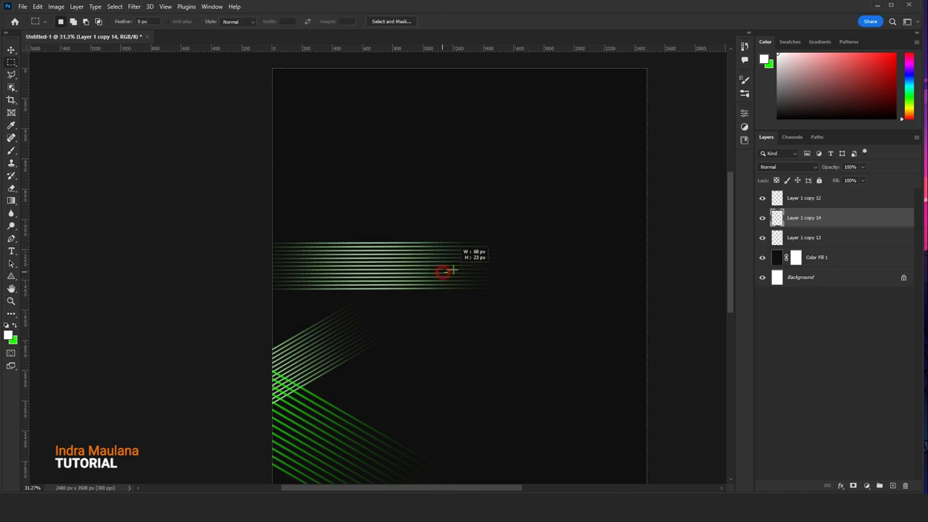
left_click(10, 50)
key("ctrl+s")
key("Escape")
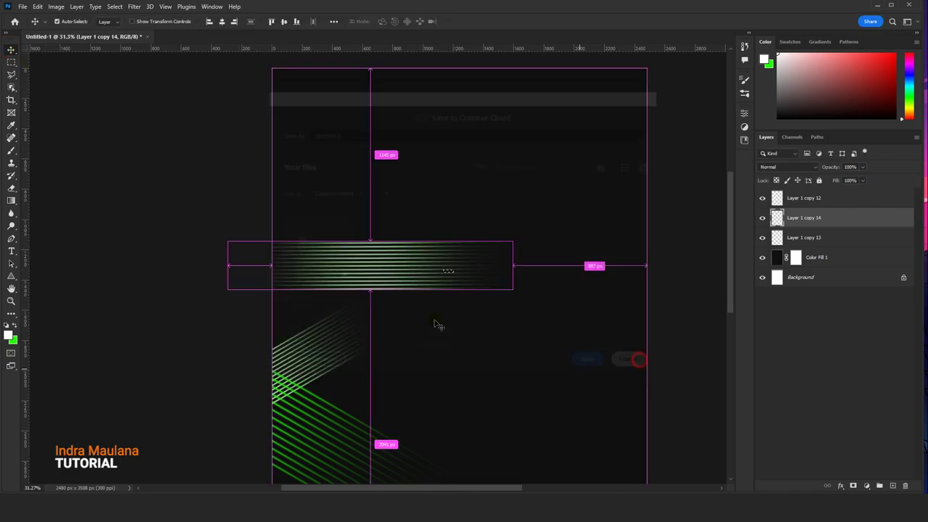
scroll(379, 240, "up", 1)
scroll(456, 241, "down", 1)
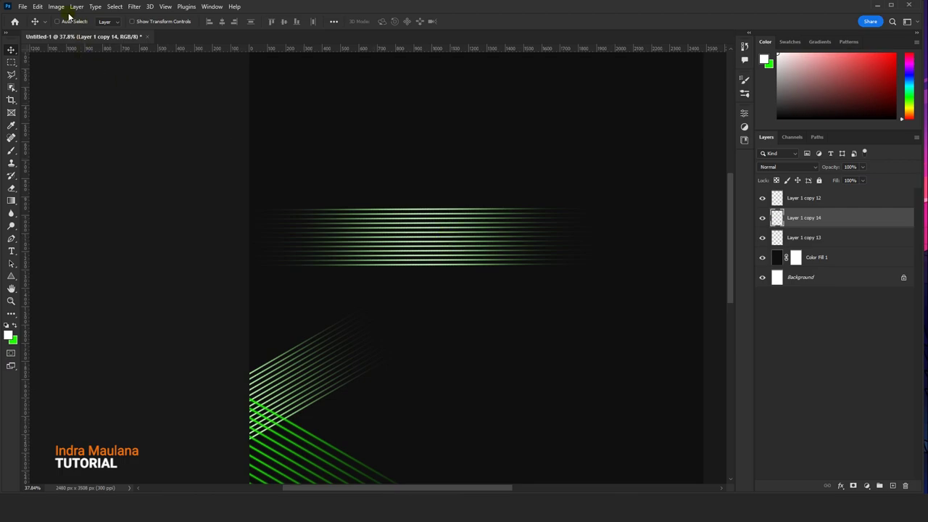
Flatten the line band to about 59% height and stretch it wider on both sides
left_click(37, 7)
left_click(73, 210)
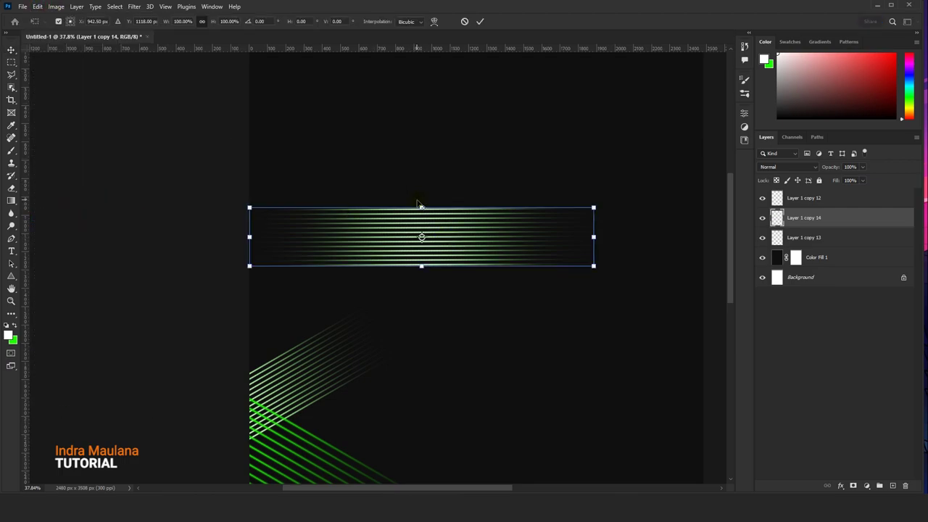
left_click_drag(421, 208, 421, 216)
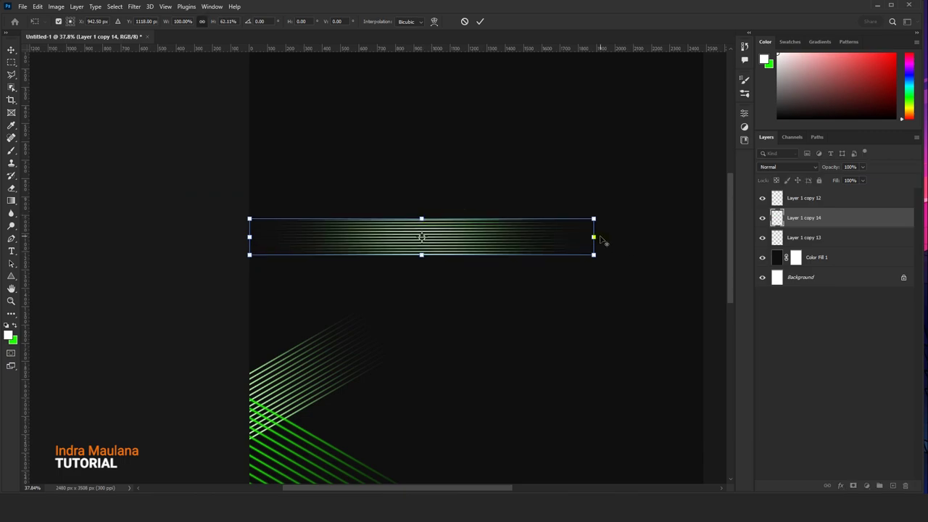
left_click_drag(593, 236, 681, 236)
key("Return")
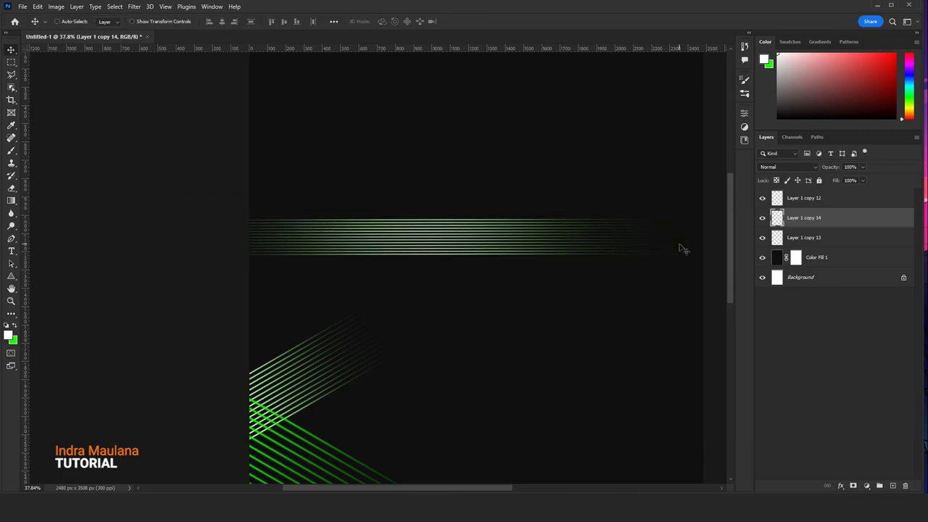
scroll(553, 265, "down", 2)
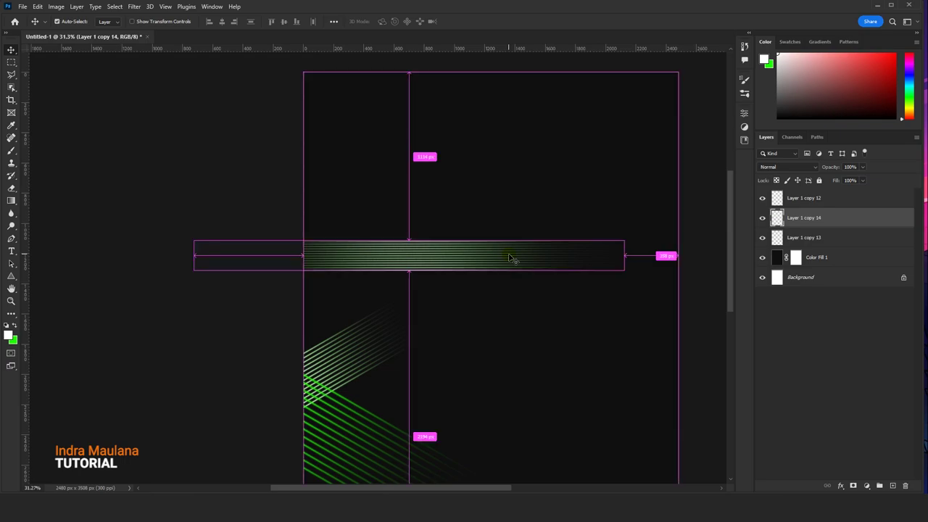
key("ctrl+t")
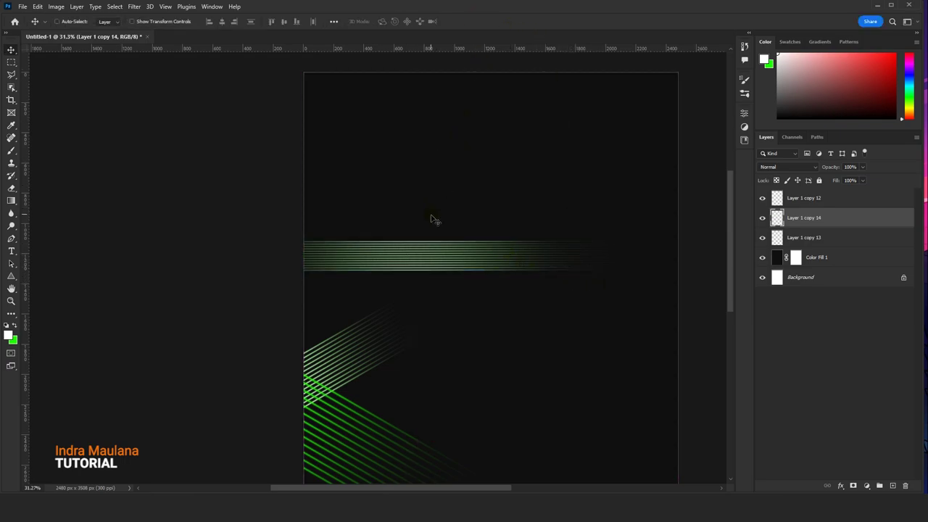
Tilt the green line band about -31° and place it along the flyer's left edge
left_click_drag(662, 325, 692, 182)
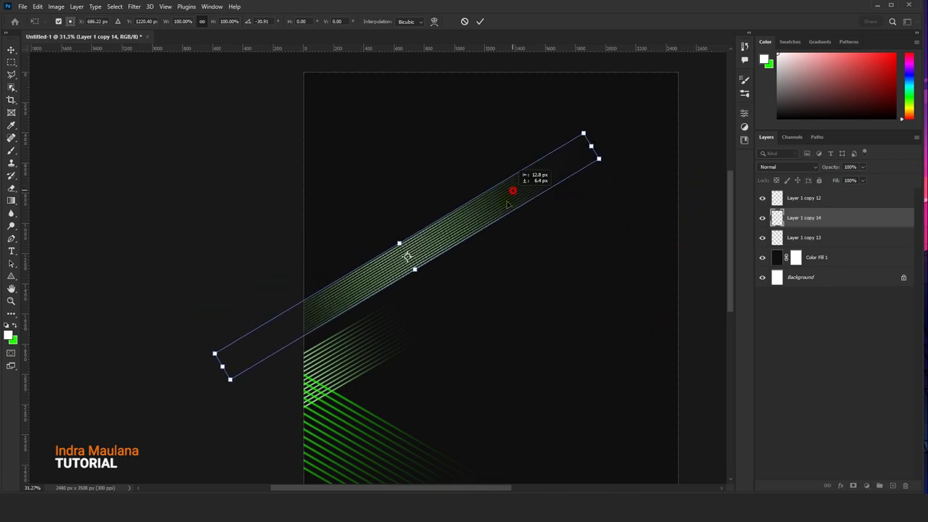
mouse_move(512, 194)
left_mouse_down()
mouse_move(493, 220)
mouse_move(458, 239)
left_mouse_up()
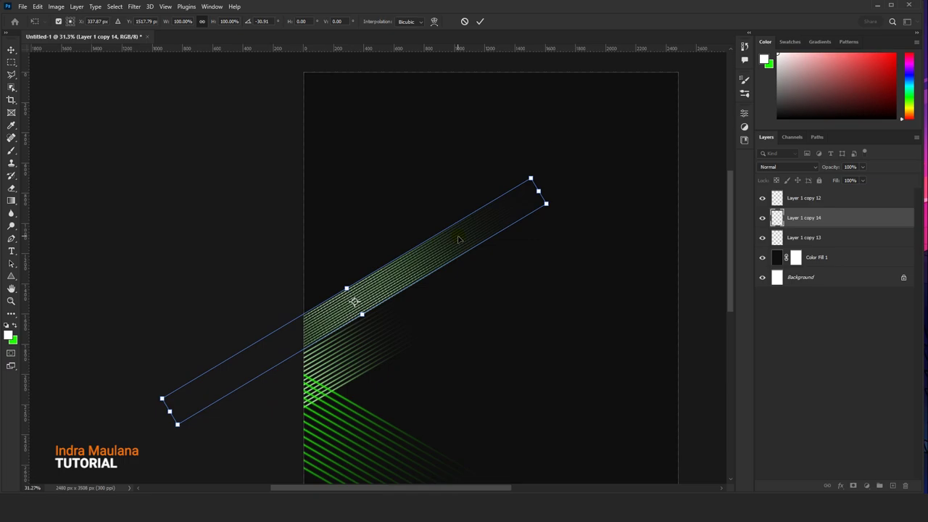
left_click_drag(458, 239, 323, 296)
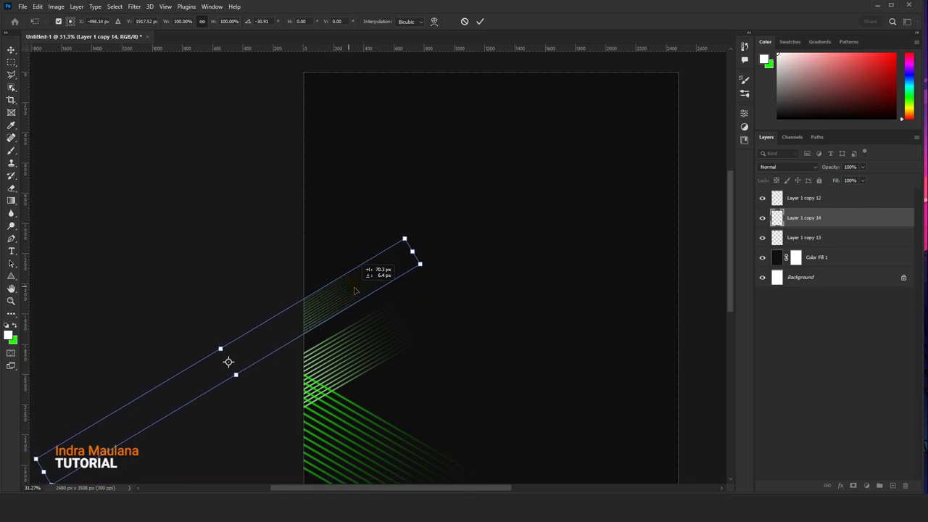
mouse_move(322, 296)
left_mouse_down()
mouse_move(355, 292)
mouse_move(355, 241)
mouse_move(367, 245)
mouse_move(377, 198)
mouse_move(379, 209)
left_mouse_up()
key("Return")
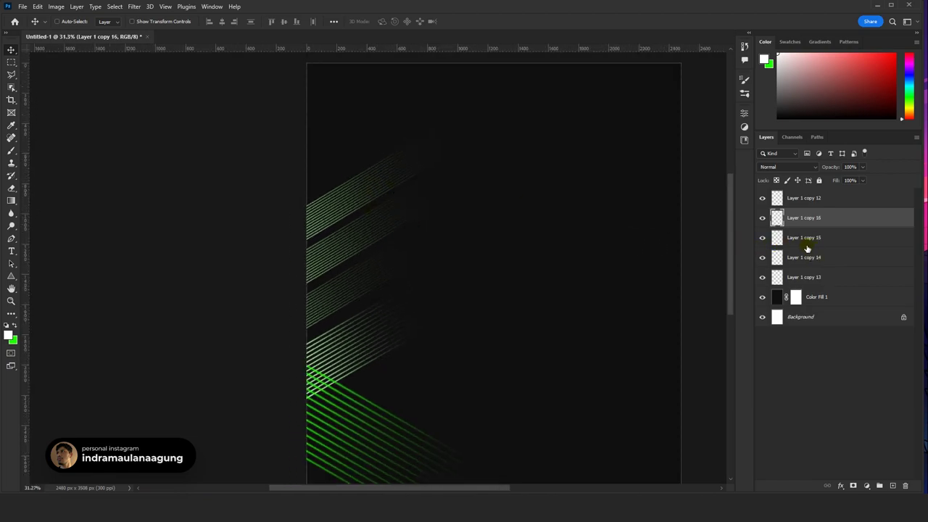
Merge Layer 1 copy 16, 15 and 14 into one layer faded to 16% opacity
left_click(767, 218)
left_click(766, 218)
left_click(762, 237)
left_click(762, 258)
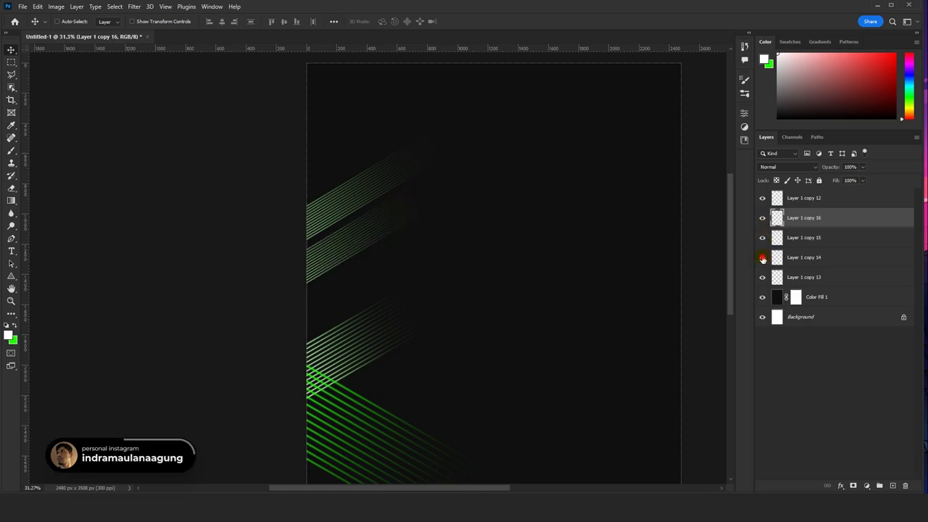
left_click(811, 257, "shift")
right_click(812, 256)
left_click(706, 372)
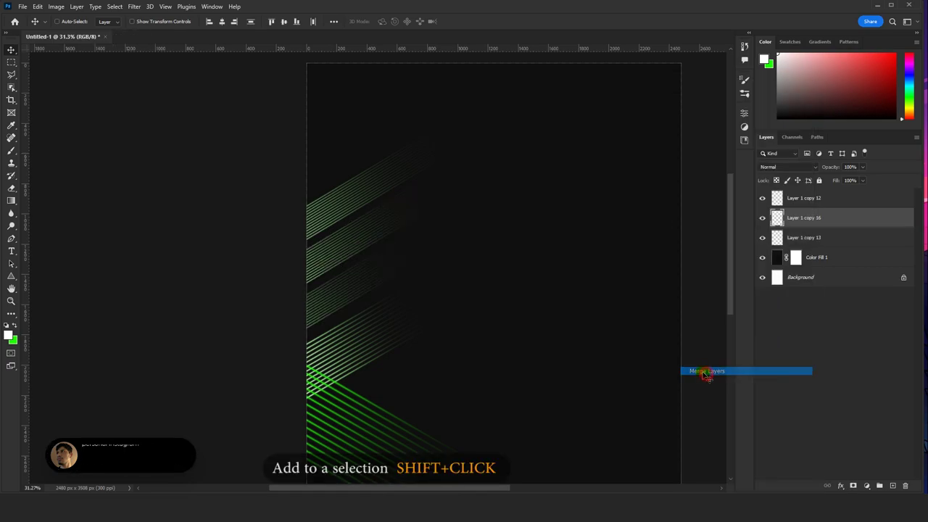
left_click_drag(861, 179, 831, 180)
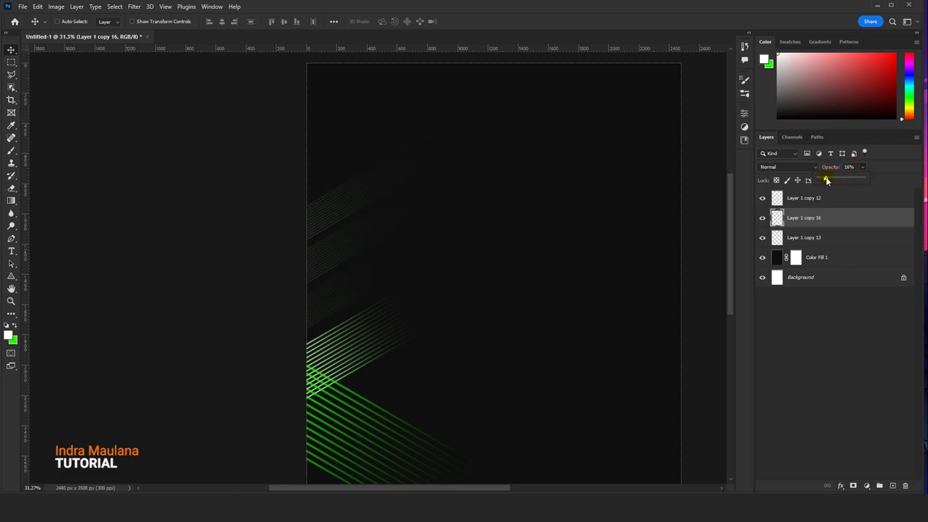
scroll(340, 233, "up", 2)
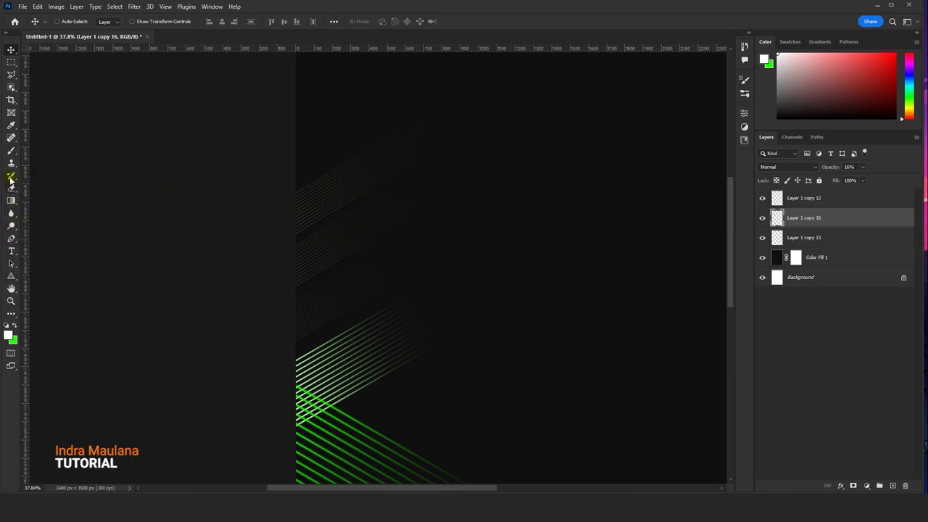
Paint a soft white glow dab on a new top layer, nudged right in the upper middle
key("b")
left_click(545, 250)
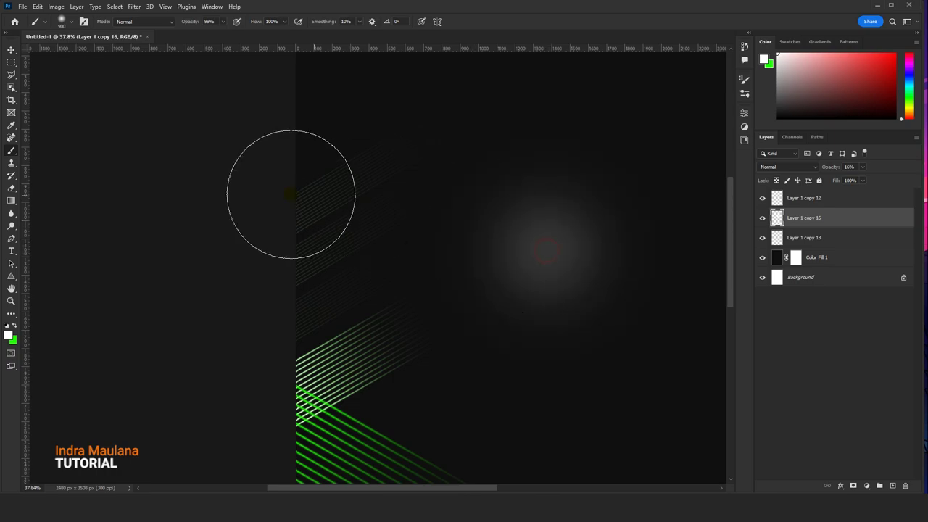
key("ctrl+z")
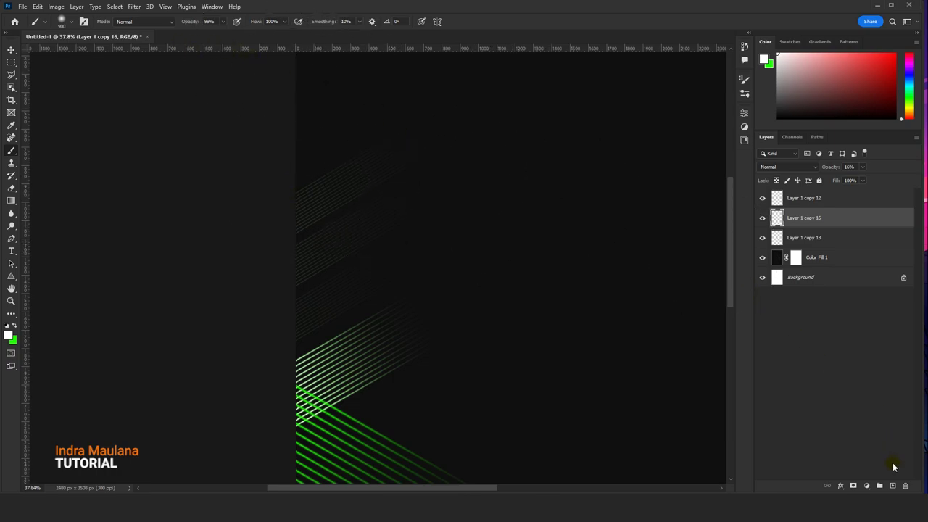
left_click(796, 205)
left_click(892, 485)
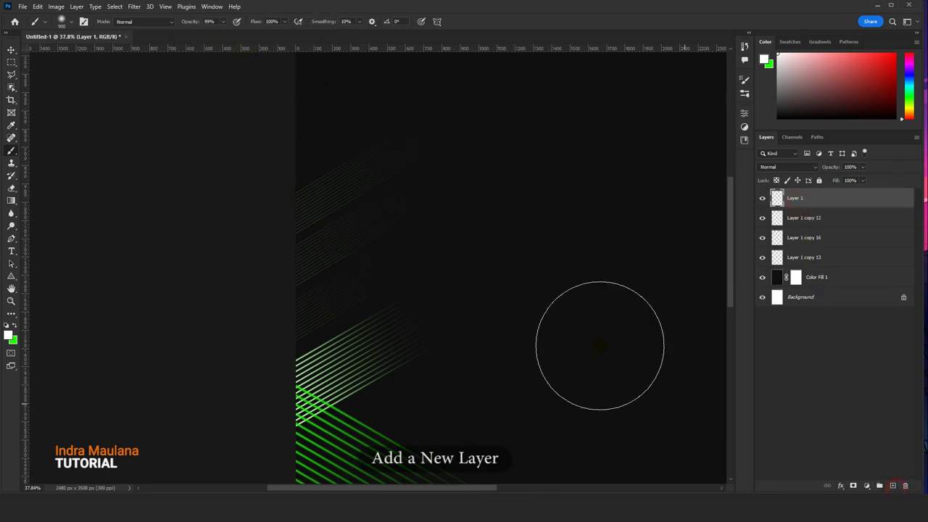
left_click(484, 240)
left_click(10, 52)
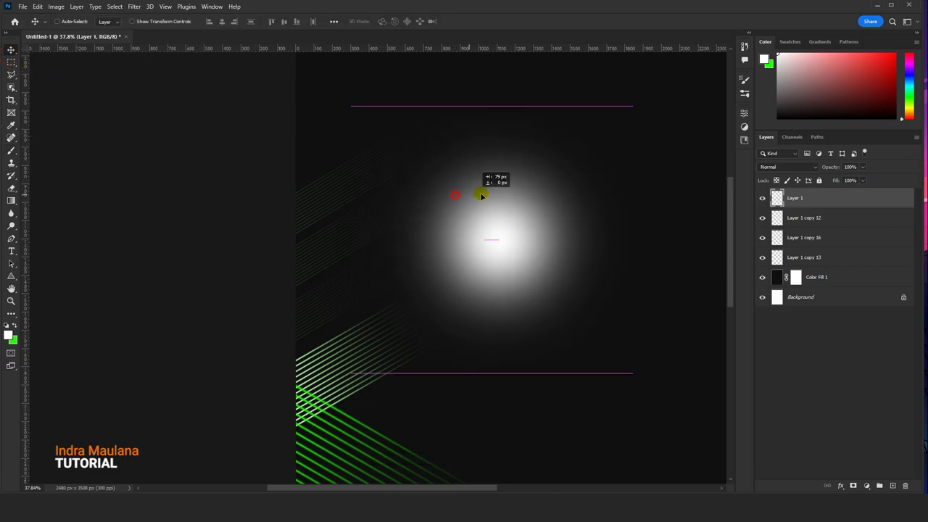
left_click_drag(452, 193, 480, 192)
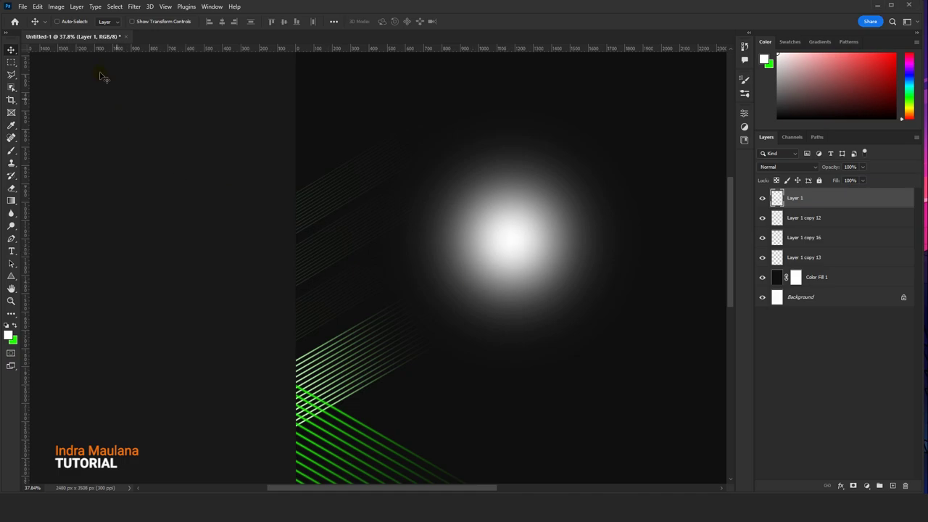
Flatten the white glow into a wide thin horizontal streak and move it left and down
left_click(38, 7)
left_click(85, 215)
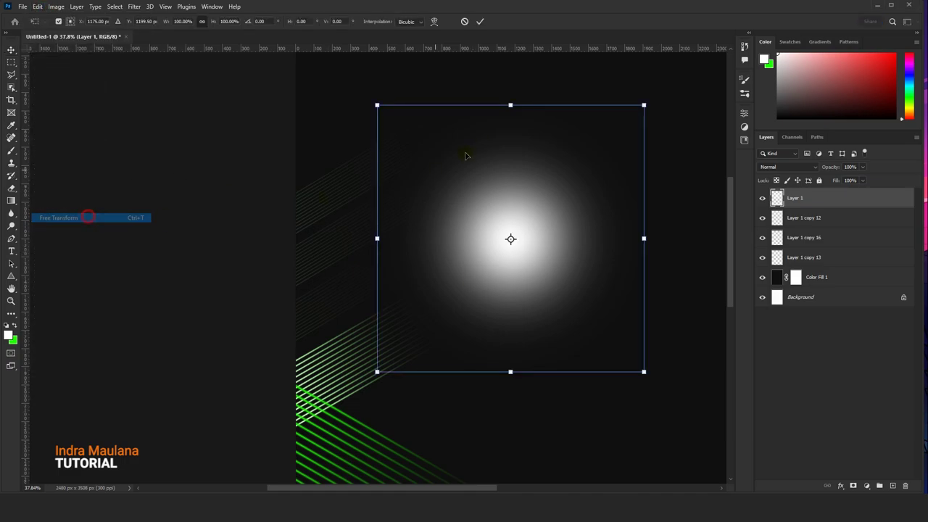
left_click_drag(509, 106, 531, 229)
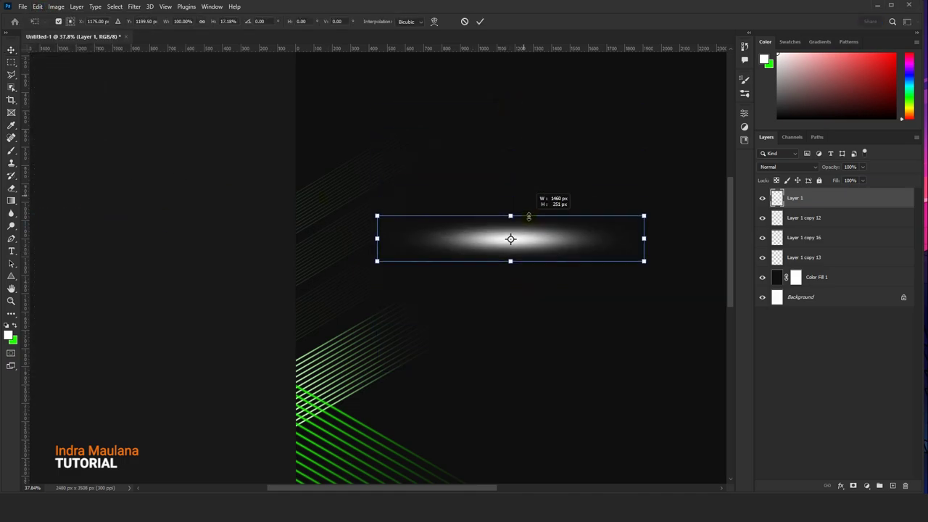
scroll(550, 240, "down", 1)
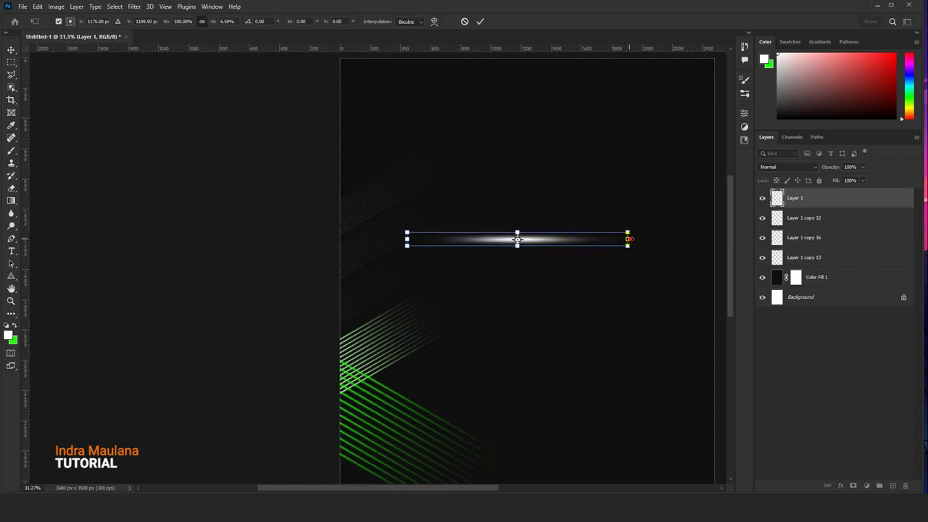
left_click_drag(628, 238, 651, 238)
left_click(478, 21)
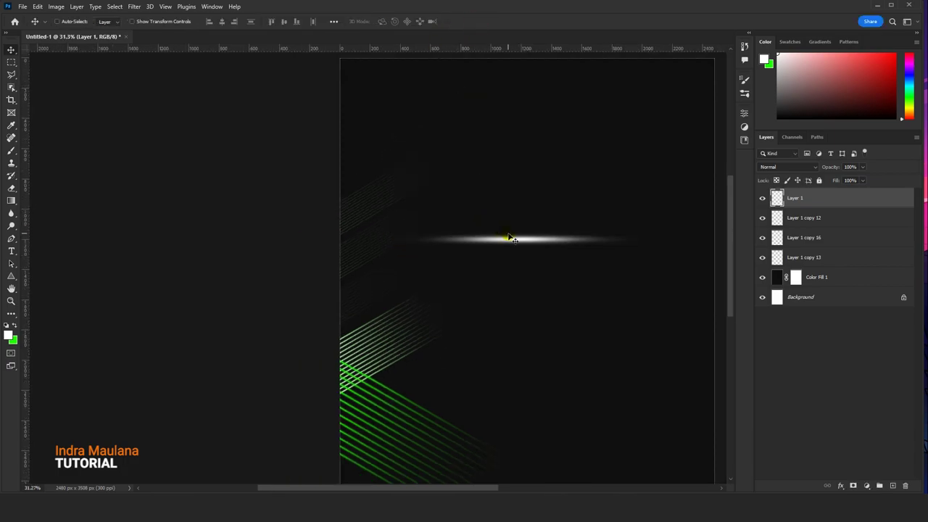
left_click_drag(509, 239, 368, 280)
Tilt the streak to about -29°, nudge it up-left and thicken it to 153%
key("ctrl+t")
left_click_drag(538, 329, 491, 250)
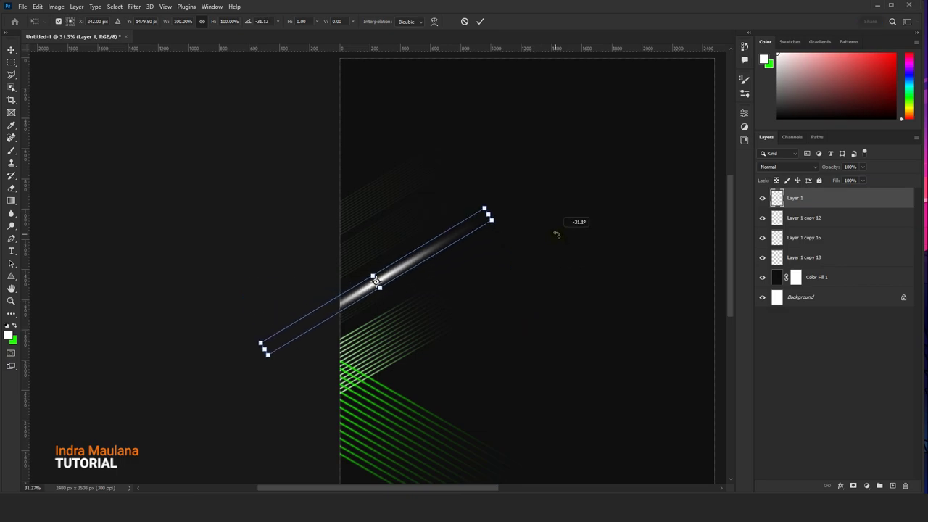
left_click_drag(424, 259, 420, 250)
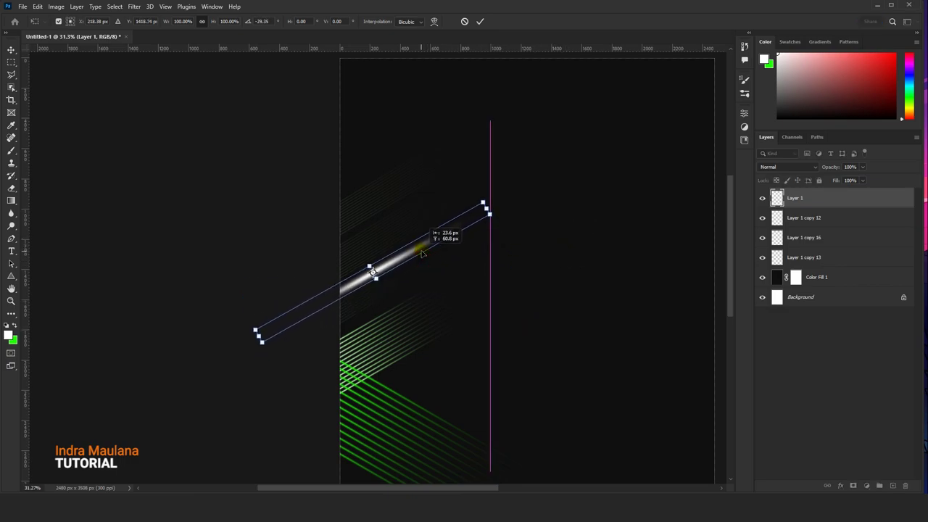
left_click_drag(377, 279, 383, 268)
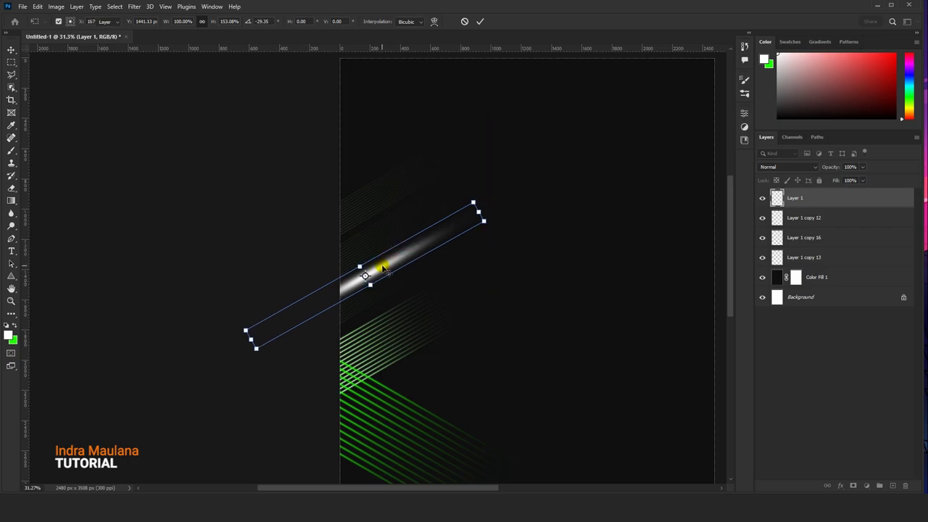
key("Return")
Lower the streak to 17% opacity and duplicate it twice, stacked upward
left_click(861, 167)
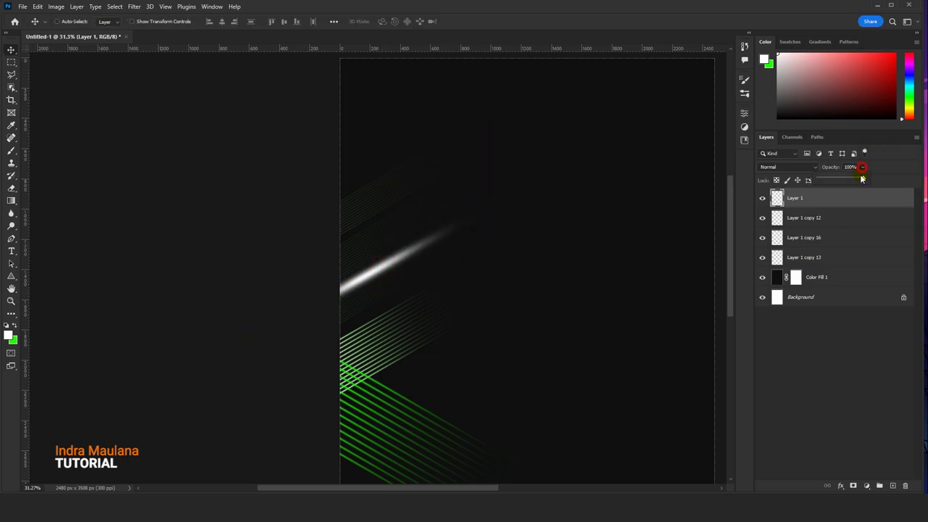
left_click_drag(862, 179, 827, 179)
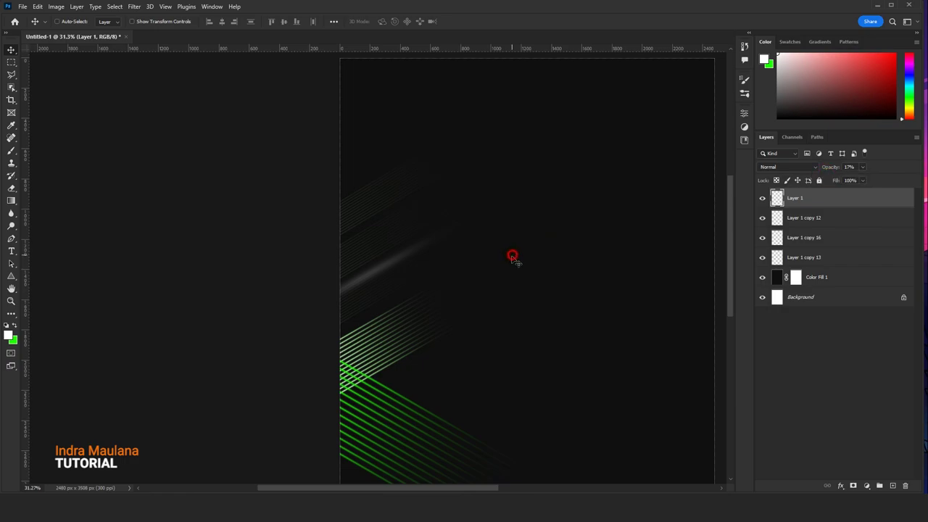
left_click_drag(389, 267, 388, 220)
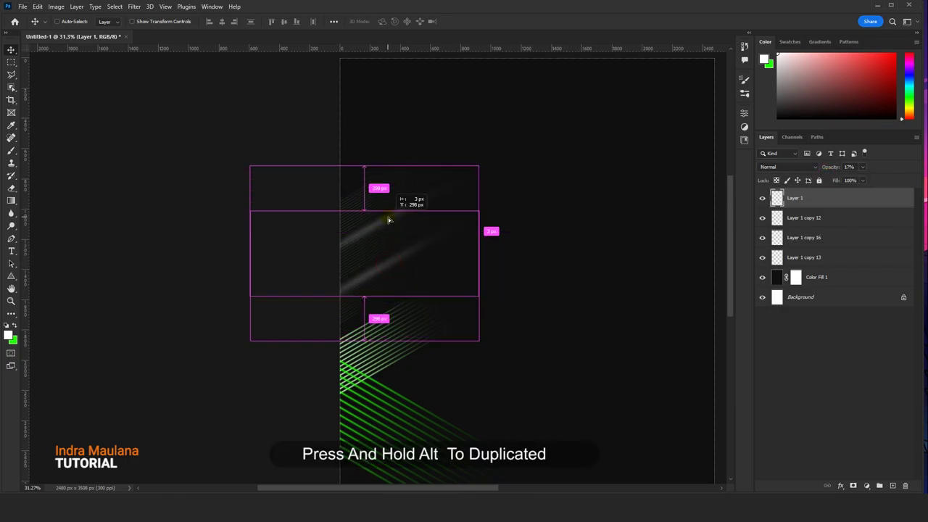
left_click_drag(388, 221, 391, 179)
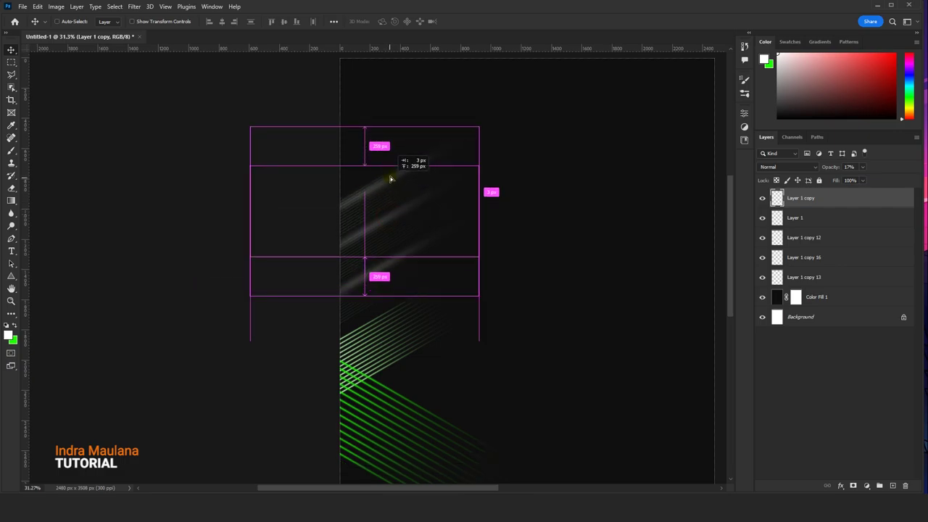
Identify the streak layers and move Layer 1 copy 16 above Layer 1 copy 12
scroll(394, 190, "down", 1)
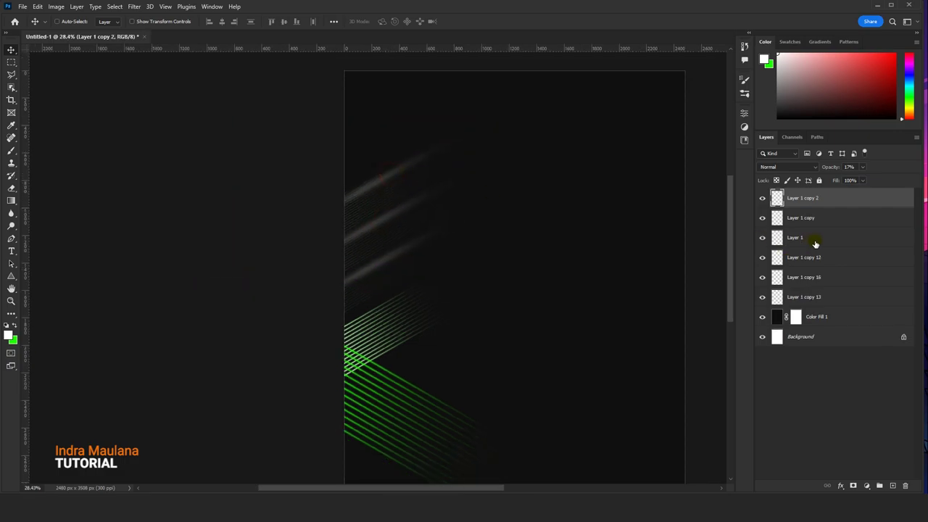
left_click(762, 238)
left_click(762, 259)
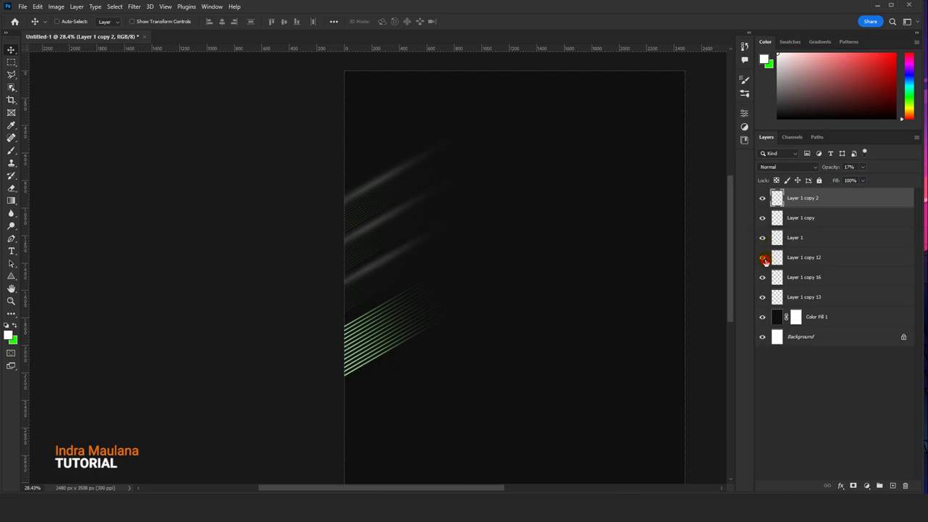
left_click(762, 297)
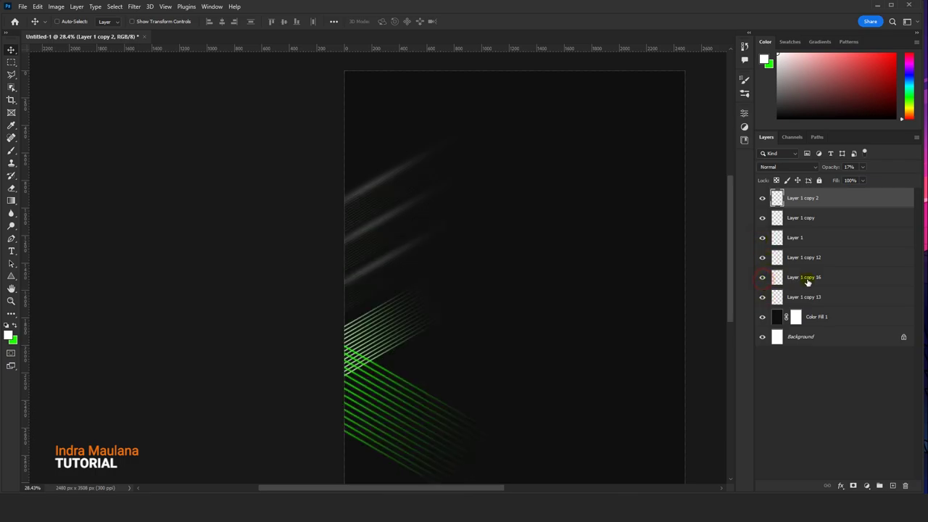
left_click_drag(808, 279, 822, 248)
left_click(762, 258)
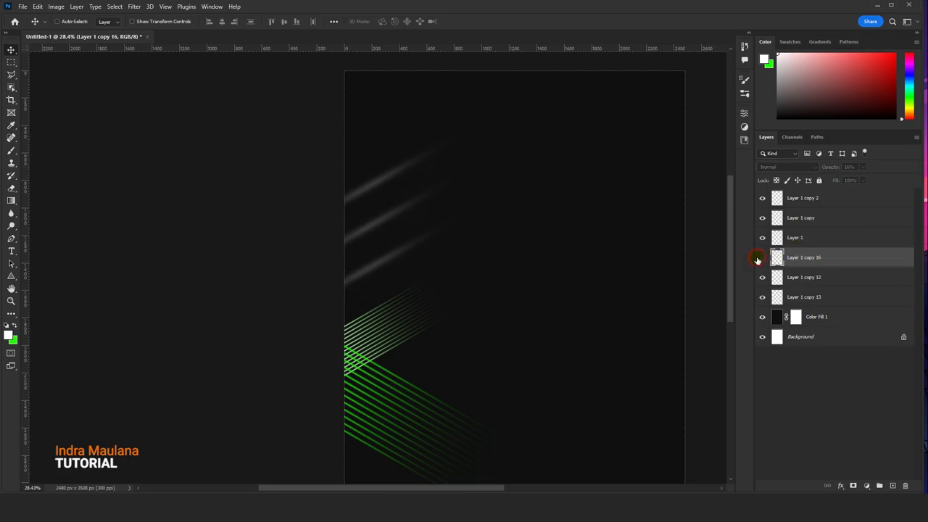
Merge the three streak layers into Layer 1 copy 2 at 52% opacity
left_click(798, 198)
left_click(796, 238, "shift")
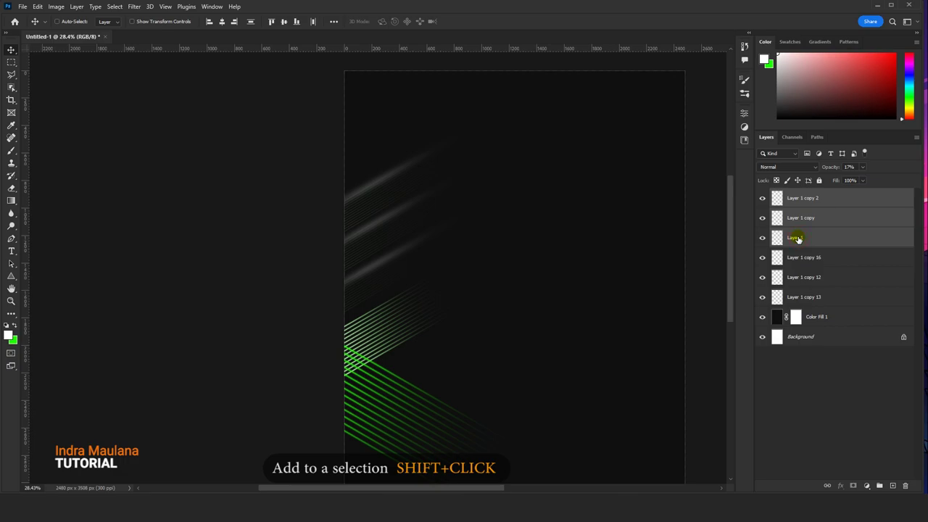
right_click(799, 239)
left_click(683, 371)
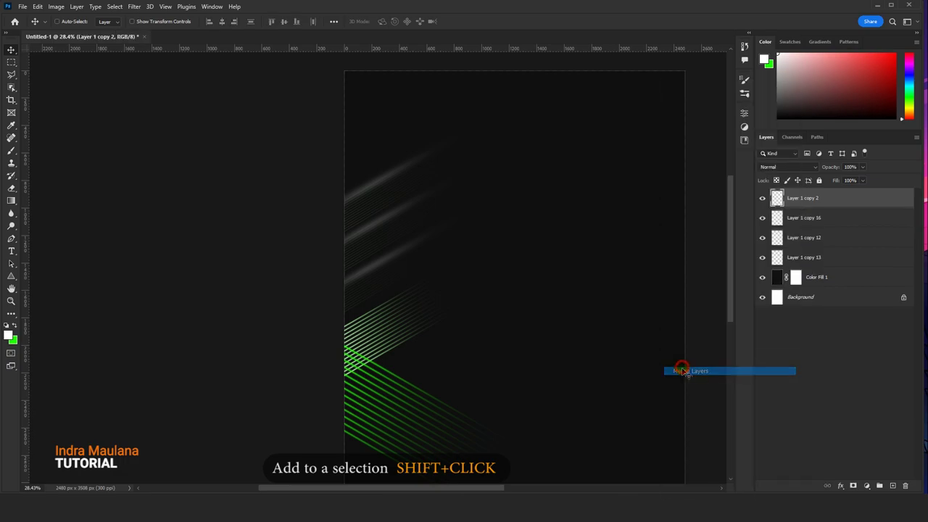
left_click(861, 168)
left_click_drag(842, 180, 841, 180)
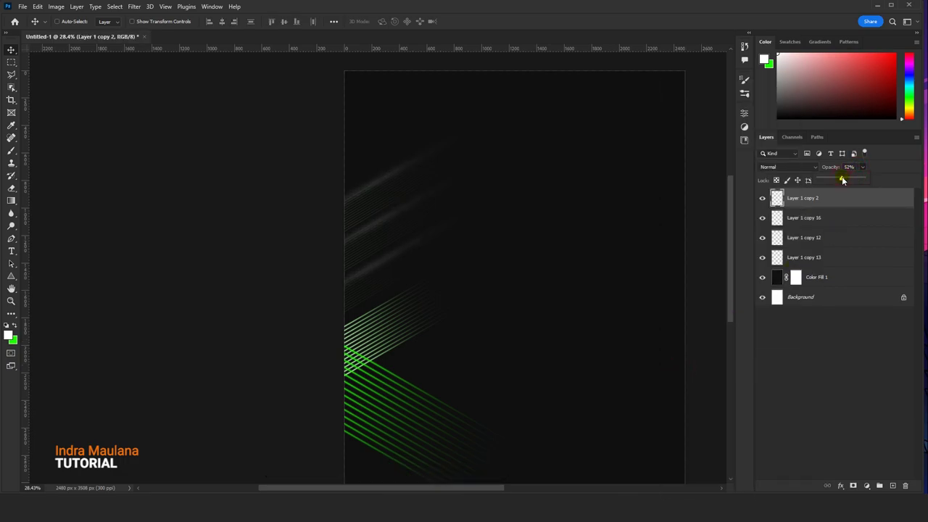
left_click(545, 239)
Scale Layer 1 copy 2 and copy 16 together to about 117%, nearly upright
left_click(819, 225, "shift")
key("ctrl+t")
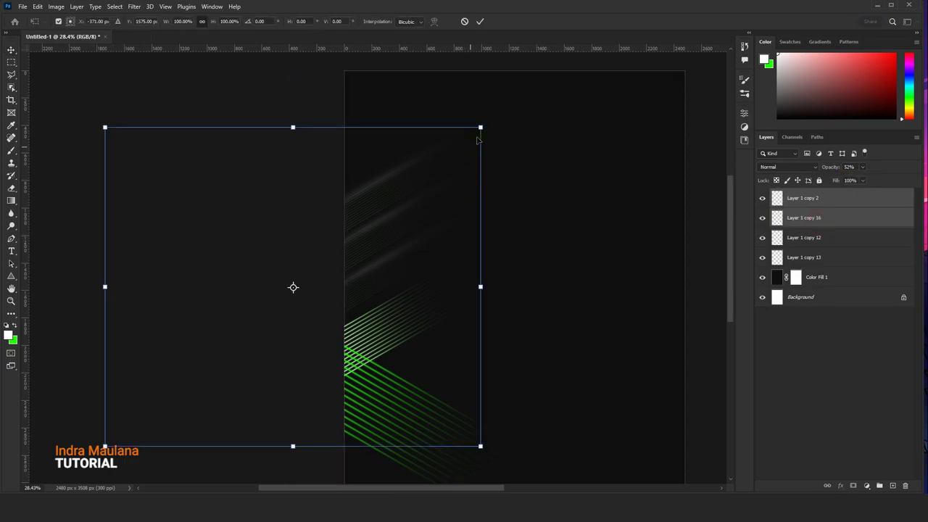
left_click_drag(481, 125, 522, 92)
left_click_drag(481, 127, 444, 190)
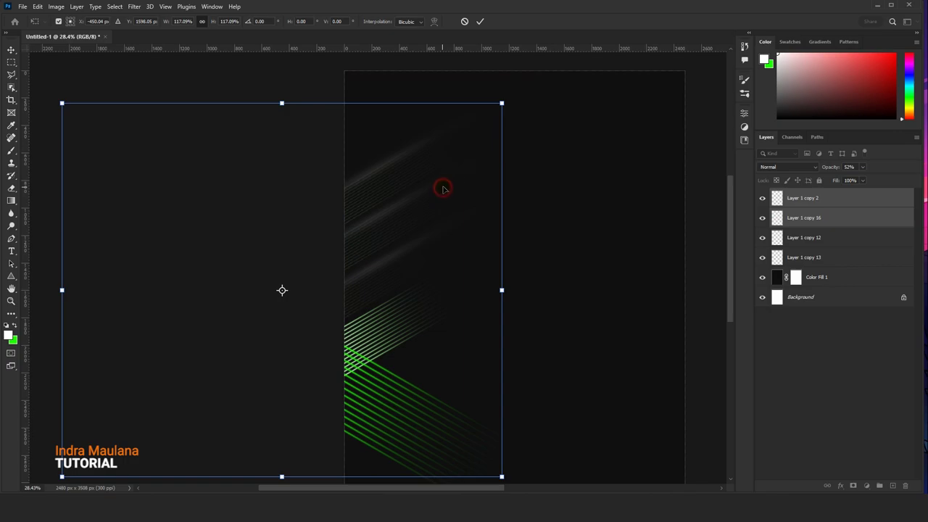
left_click_drag(444, 188, 448, 189)
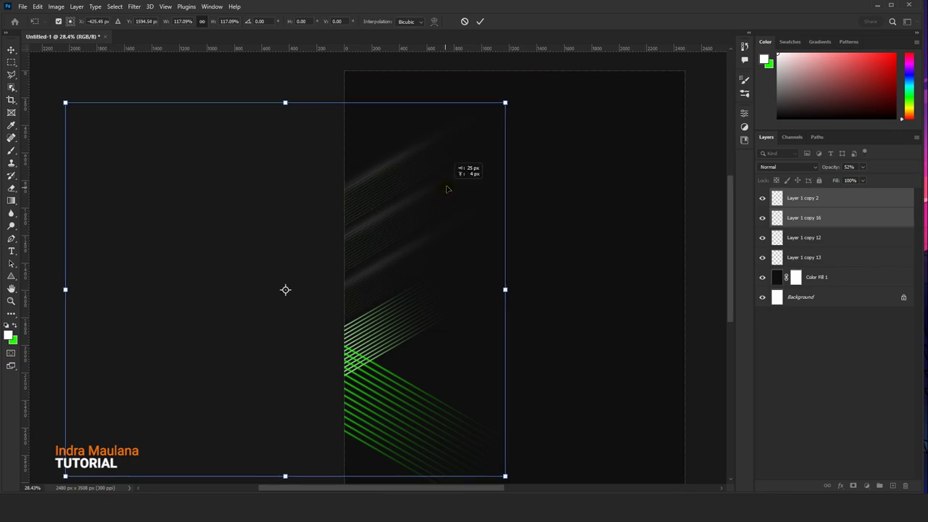
left_click_drag(534, 73, 512, 152)
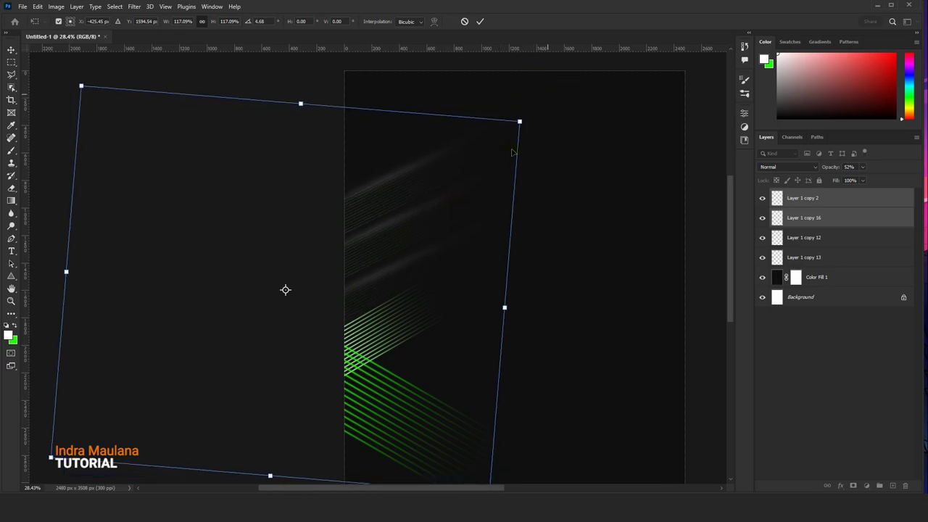
left_click_drag(534, 107, 531, 73)
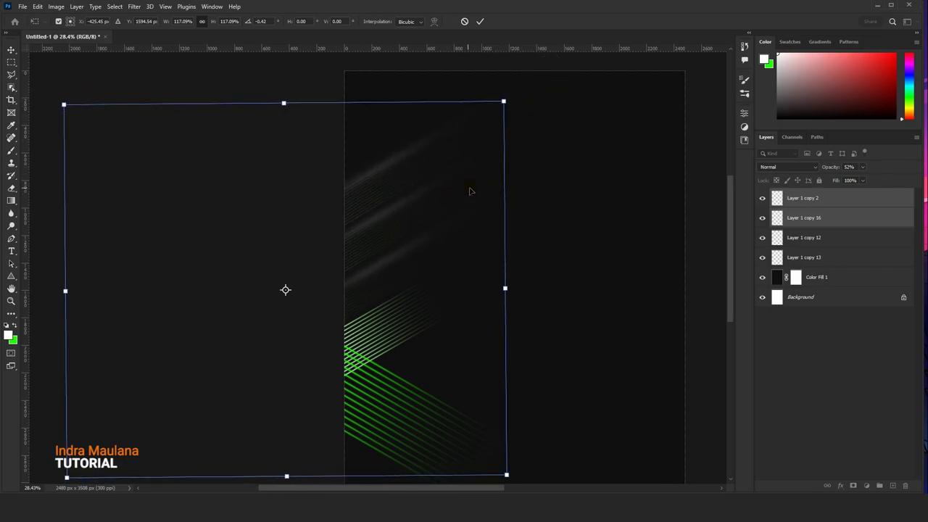
key("Return")
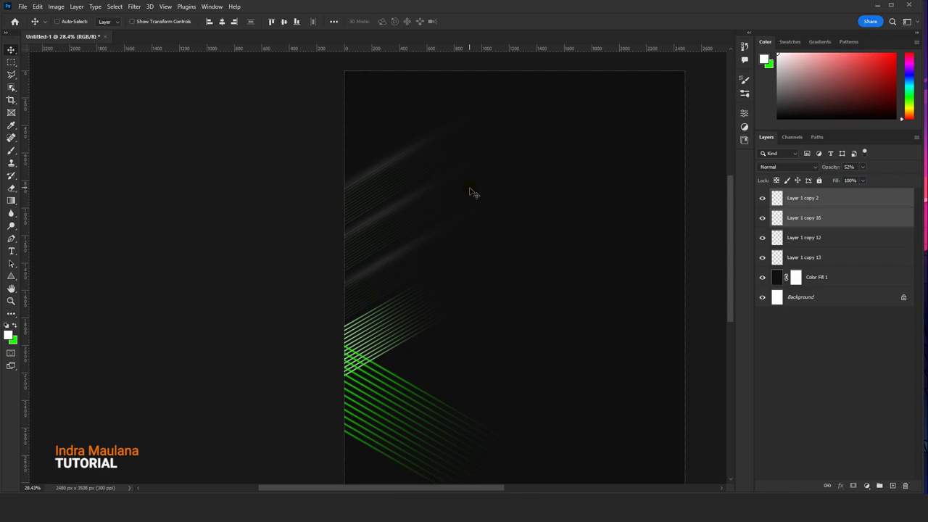
Paint a soft green blob mid-canvas on a new top layer
left_click_drag(470, 192, 464, 293)
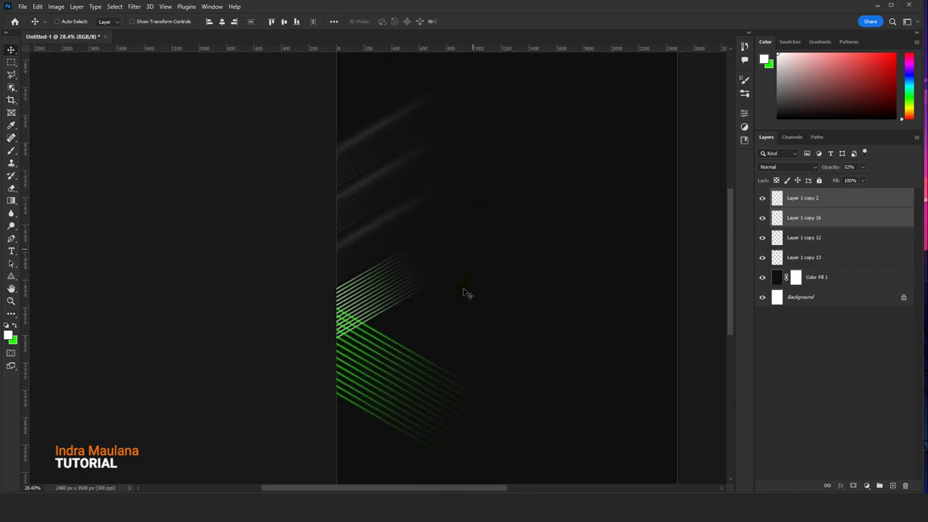
left_click(868, 201)
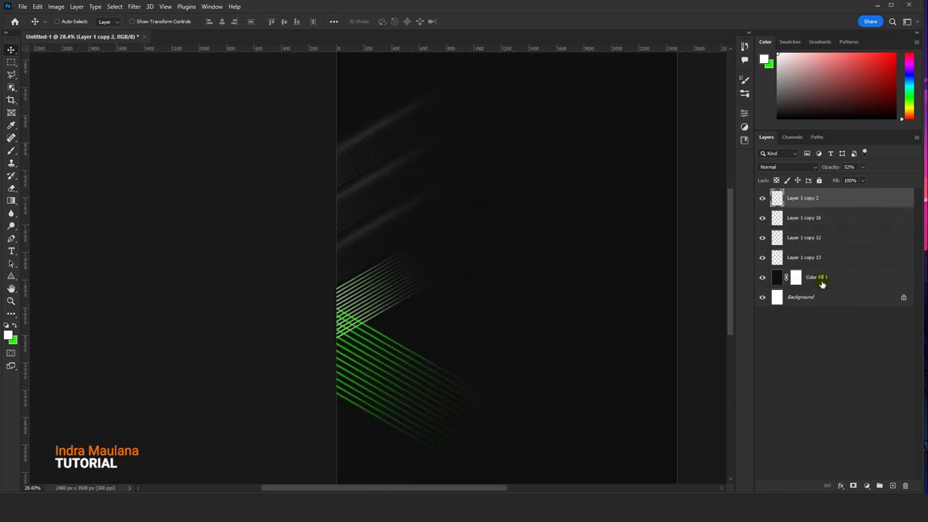
scroll(500, 268, "up", 1)
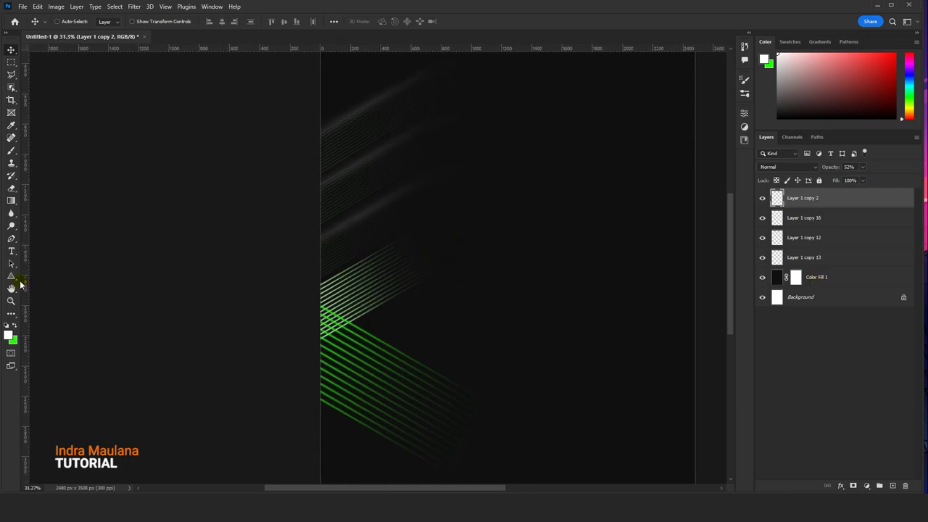
left_click(894, 485)
scroll(371, 290, "down", 1)
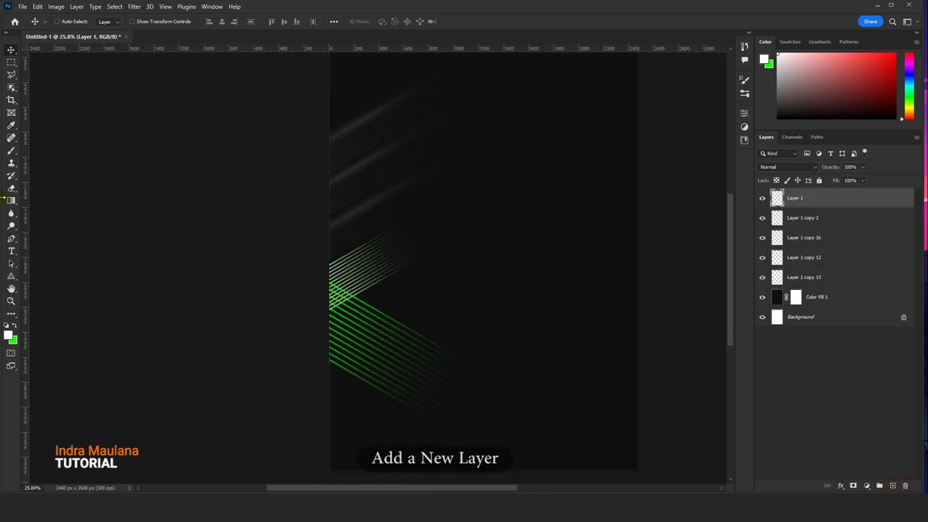
left_click(14, 326)
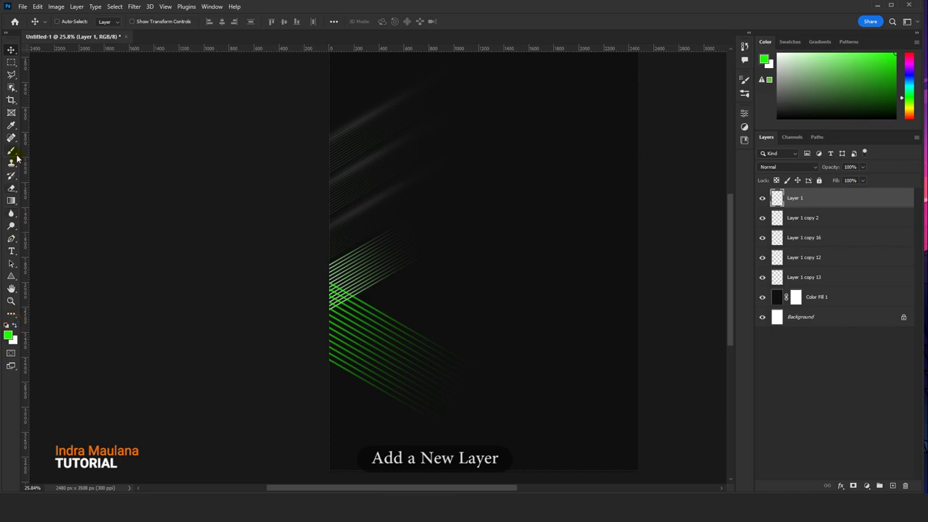
left_click(12, 151)
left_click(482, 321)
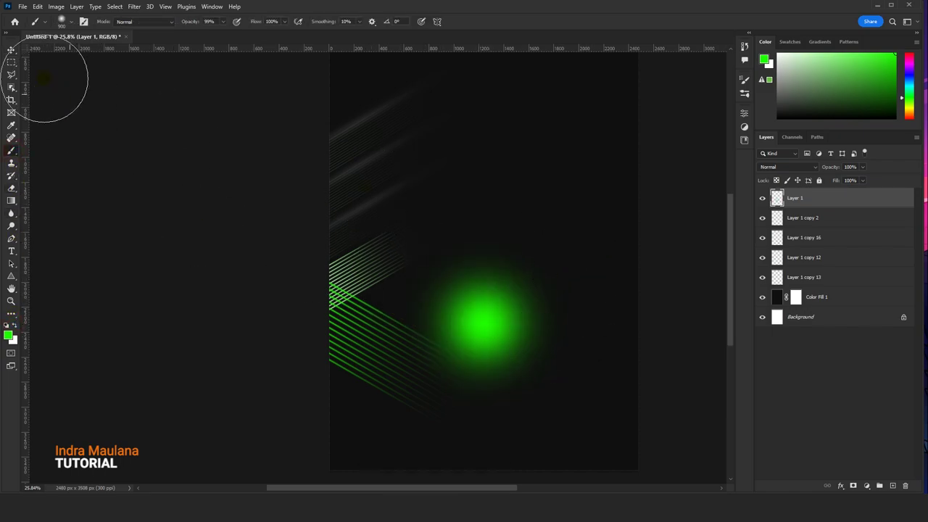
Move the green glow to the bottom-left corner and enlarge it to about 156.8%
left_click(11, 50)
mouse_move(470, 299)
left_mouse_down()
mouse_move(368, 439)
mouse_move(356, 434)
left_mouse_up()
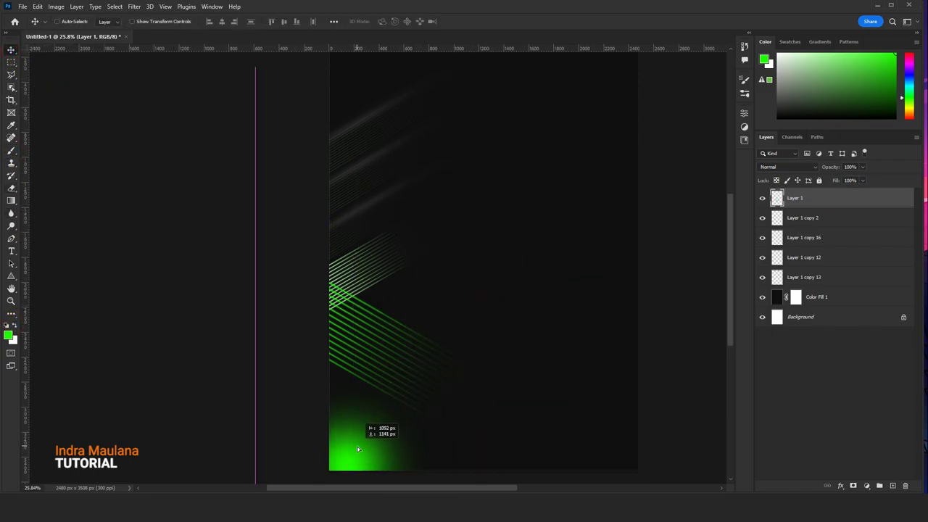
key("ctrl+t")
left_click_drag(447, 371, 551, 319)
mouse_move(495, 369)
left_mouse_down()
mouse_move(429, 416)
mouse_move(432, 427)
left_mouse_up()
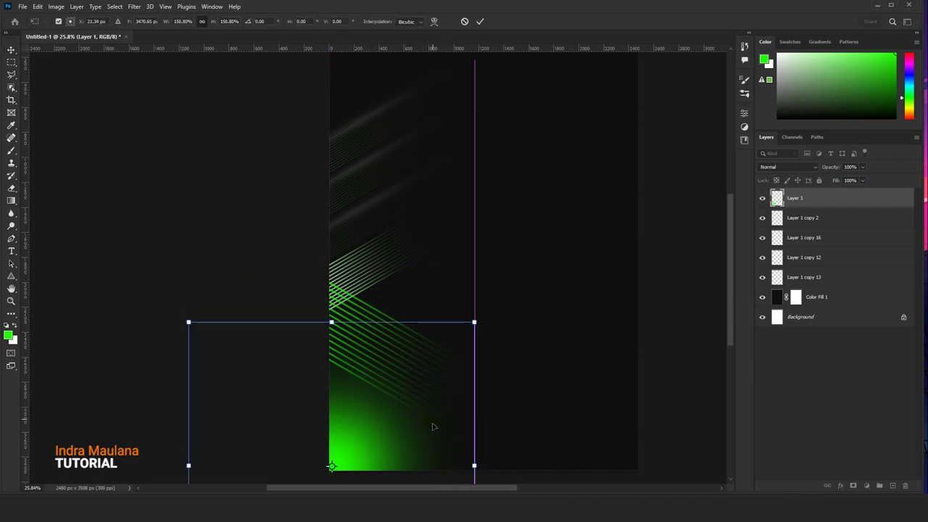
key("Return")
left_click_drag(461, 322, 462, 342)
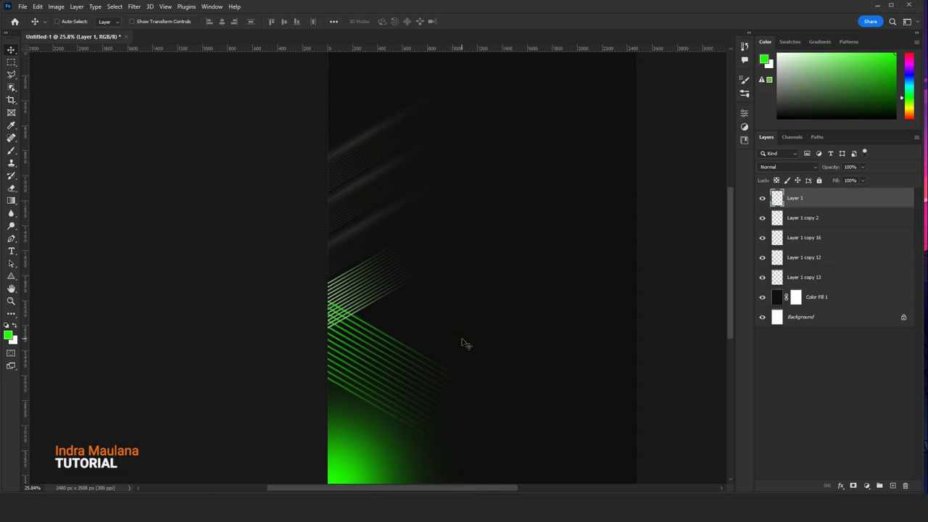
scroll(468, 315, "up", 2)
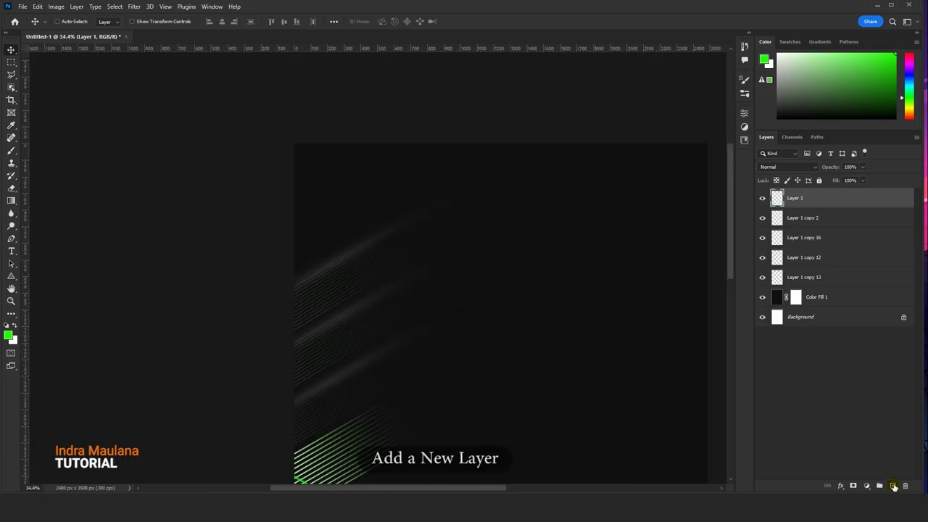
Paint a soft green dab on a new layer and squash it into a thin glow line
key("ctrl+shift+alt+n")
left_click_drag(240, 168, 143, 120)
left_click(11, 150)
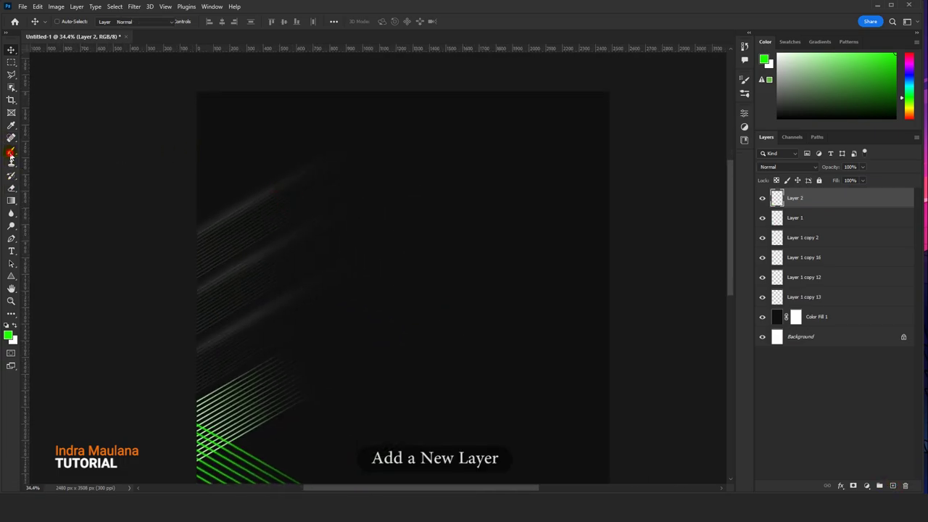
left_click(454, 282)
key("v")
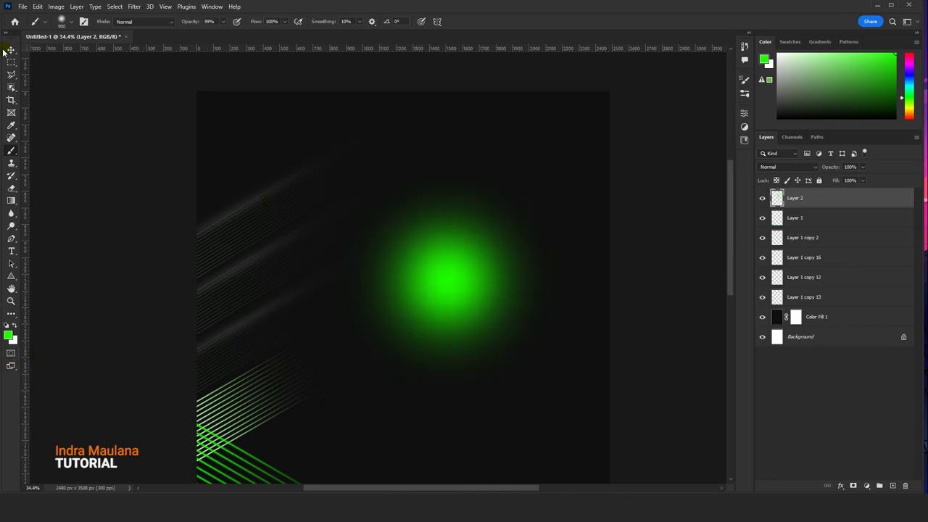
key("ctrl+t")
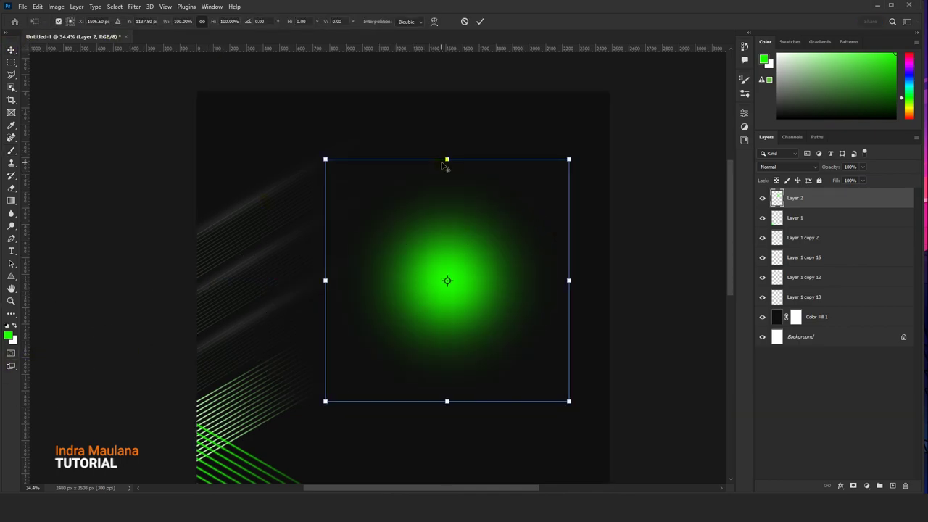
mouse_move(447, 159)
left_mouse_down()
mouse_move(447, 272)
mouse_move(432, 276)
mouse_move(549, 284)
mouse_move(466, 316)
mouse_move(458, 345)
mouse_move(458, 337)
left_mouse_up()
scroll(483, 283, "up", 2)
scroll(430, 281, "up", 3)
key("Return")
Merge the four green glow lines into one layer and move it to the upper-left
left_click(810, 241, "shift")
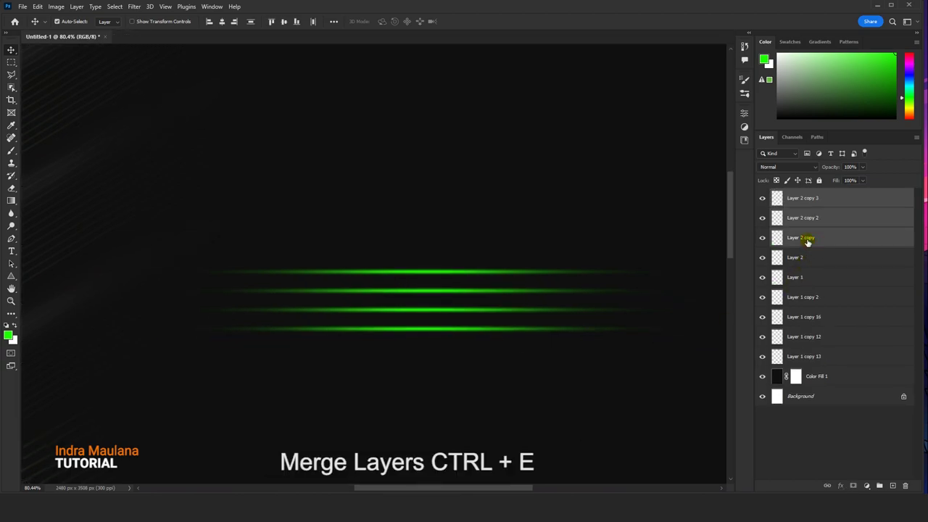
key("ctrl+e")
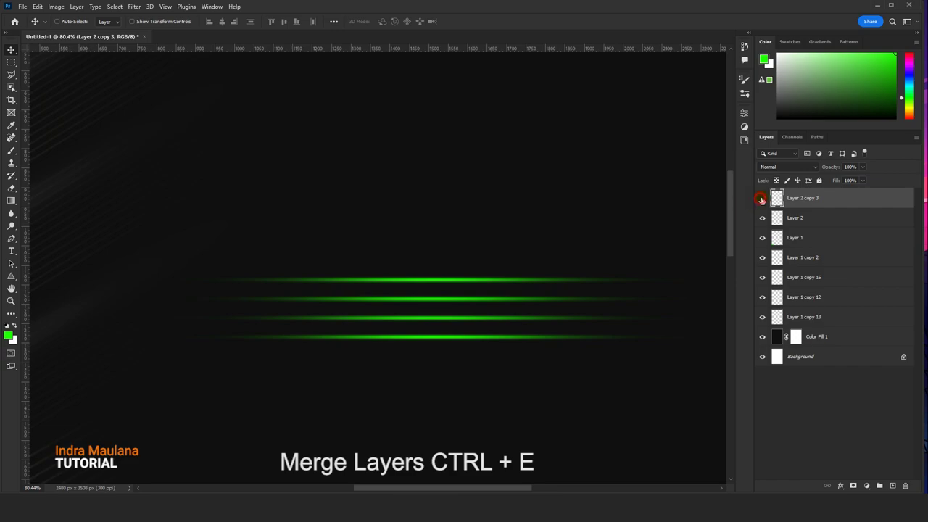
left_click(801, 218, "shift")
key("ctrl+e")
scroll(493, 314, "down", 3)
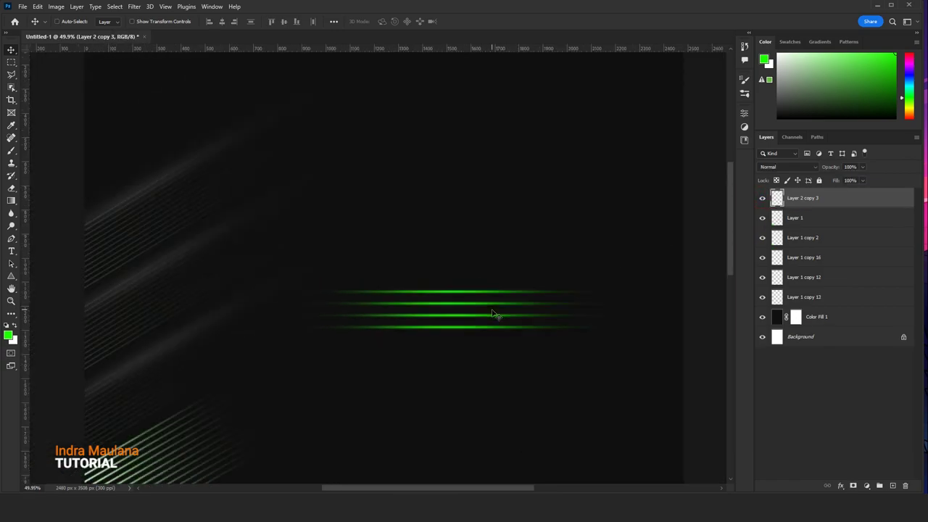
left_click_drag(493, 314, 244, 114)
Rotate the green glow lines to a diagonal and resize them near the top-left
scroll(305, 286, "down", 2)
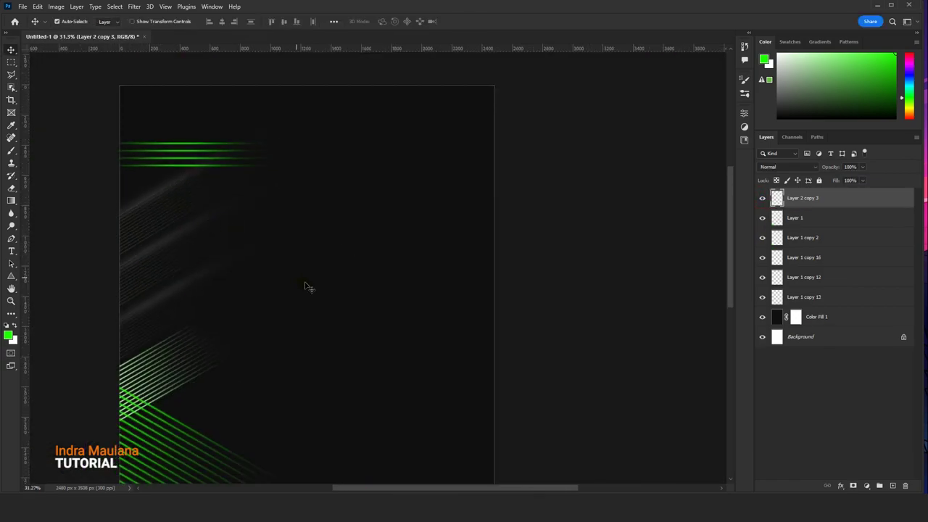
scroll(305, 287, "down", 1)
key("ctrl+t")
left_click_drag(325, 169, 342, 129)
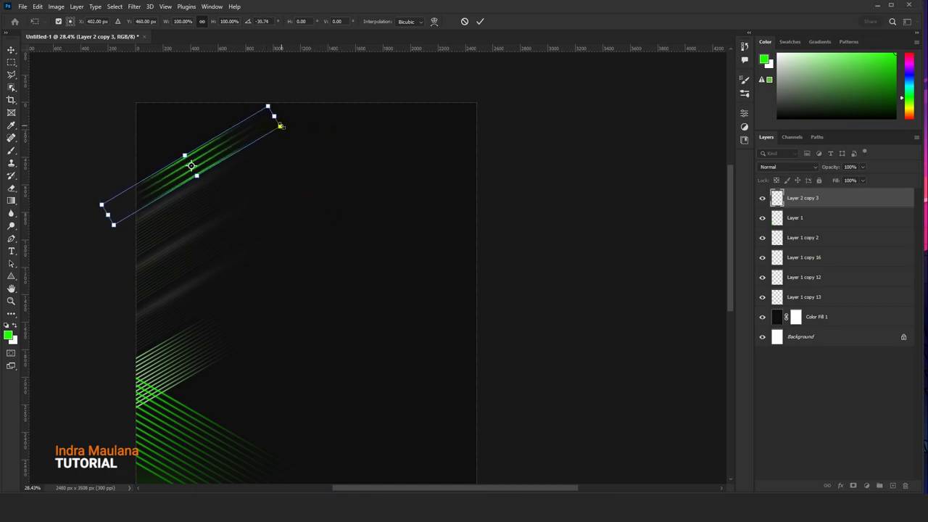
left_click_drag(280, 126, 210, 145)
mouse_move(183, 168)
left_mouse_down()
mouse_move(242, 148)
mouse_move(227, 158)
left_mouse_up()
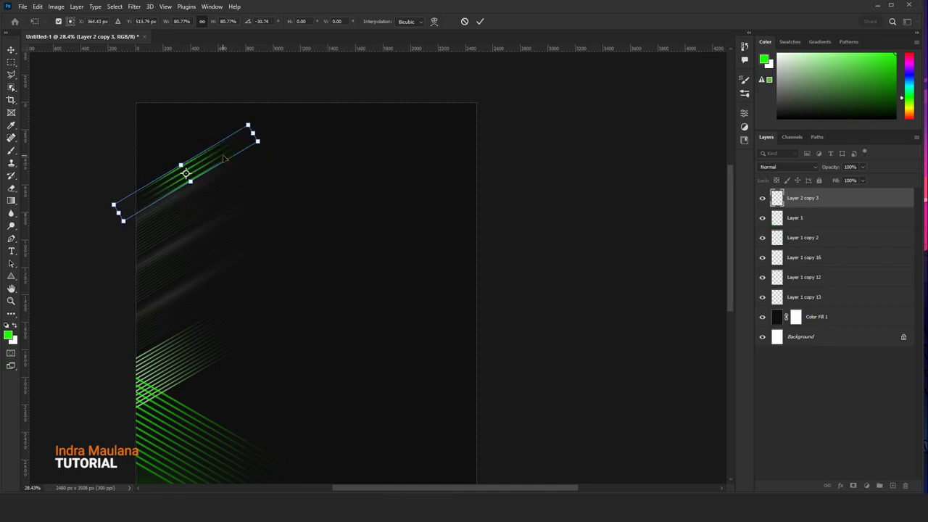
key("Return")
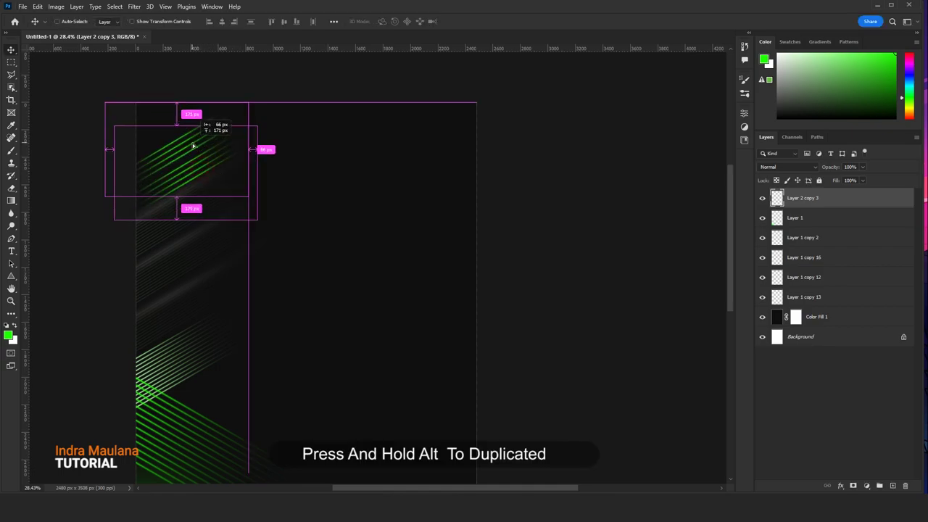
Add a smaller duplicate of the tilted lines just below them, Layer 2 copy 4
left_click_drag(205, 172, 194, 147)
key("ctrl+t")
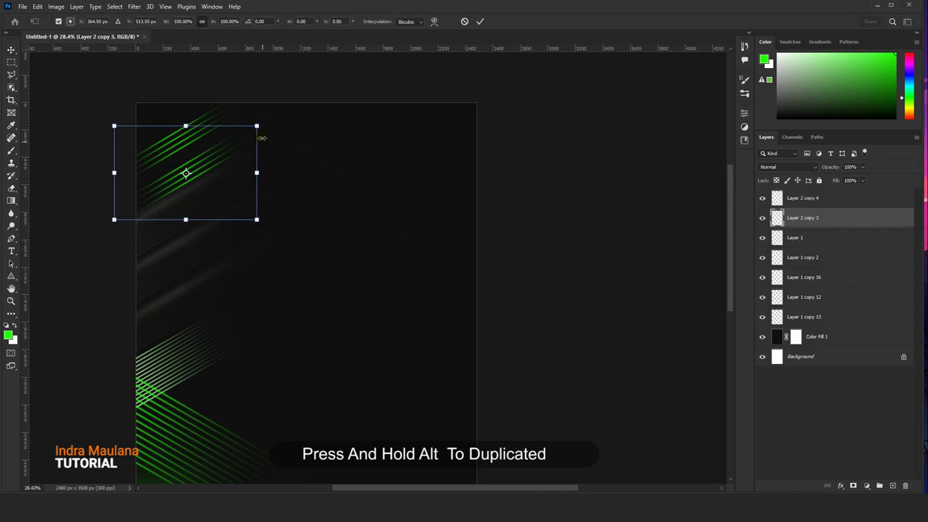
left_click_drag(259, 126, 227, 145)
left_click_drag(171, 183, 181, 167)
key("Return")
scroll(217, 181, "down", 3)
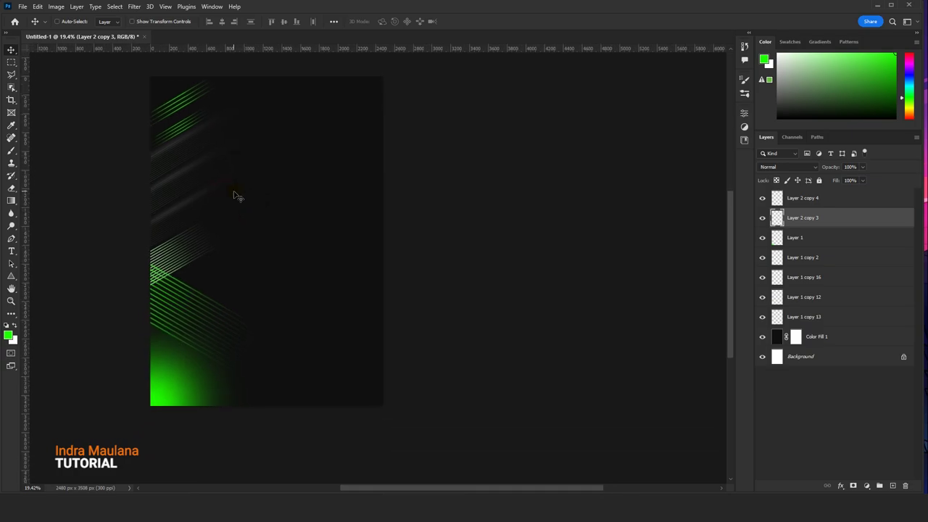
scroll(223, 227, "up", 1)
Copy the Layer 1 green glow into the top-left corner at 36% opacity
left_click(794, 237)
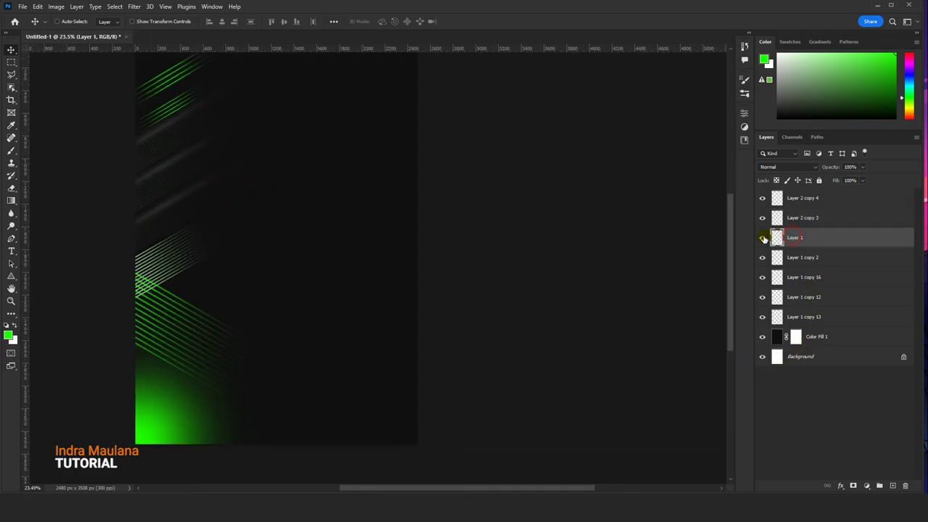
mouse_move(132, 413)
left_mouse_down()
mouse_move(148, 182)
mouse_move(276, 289)
mouse_move(259, 250)
left_mouse_up()
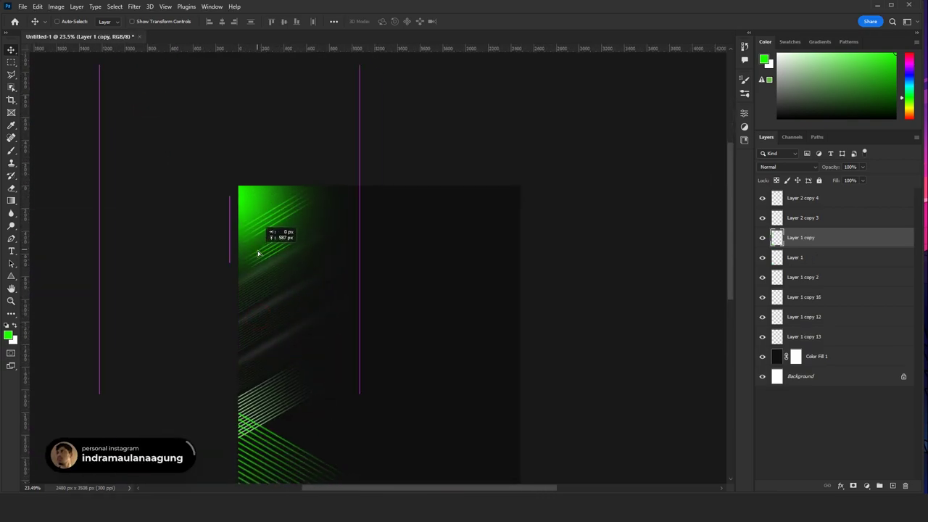
mouse_move(862, 167)
left_mouse_down()
mouse_move(842, 180)
mouse_move(779, 180)
left_mouse_up()
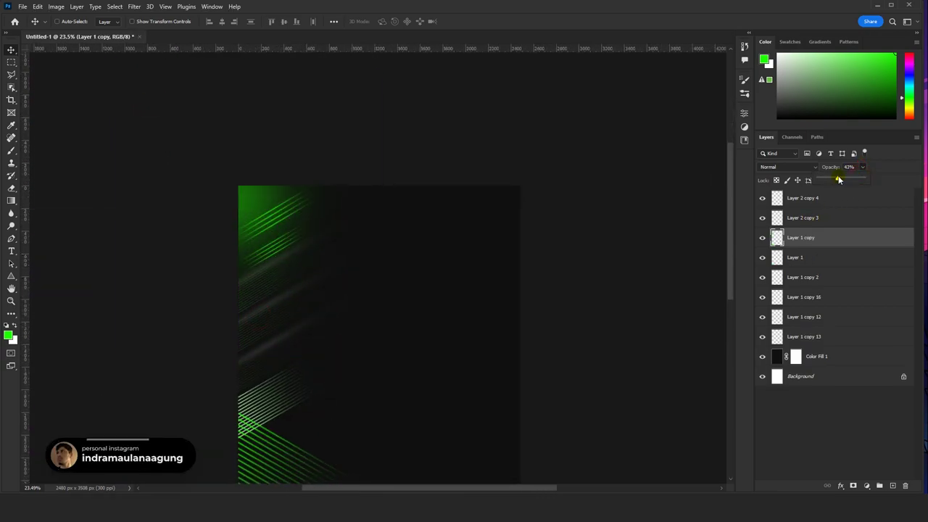
left_click_drag(403, 407, 380, 292)
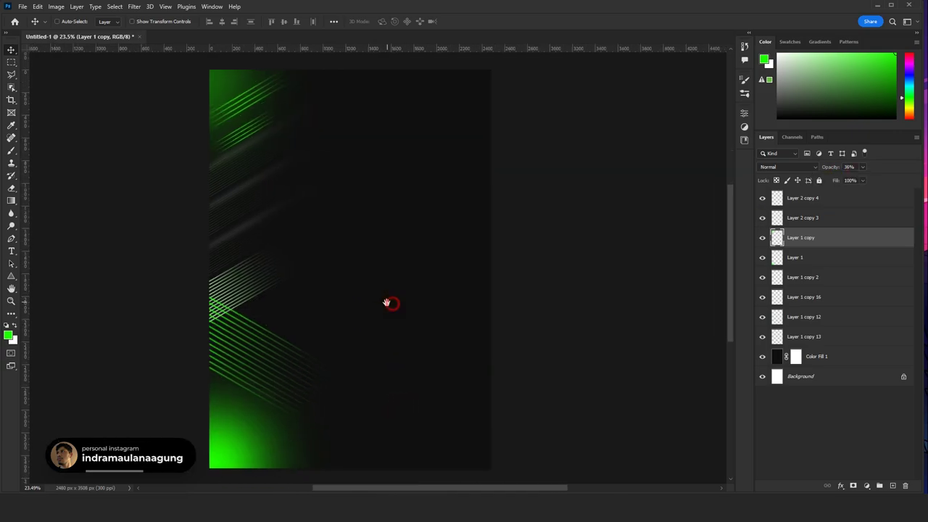
left_click_drag(301, 259, 333, 335)
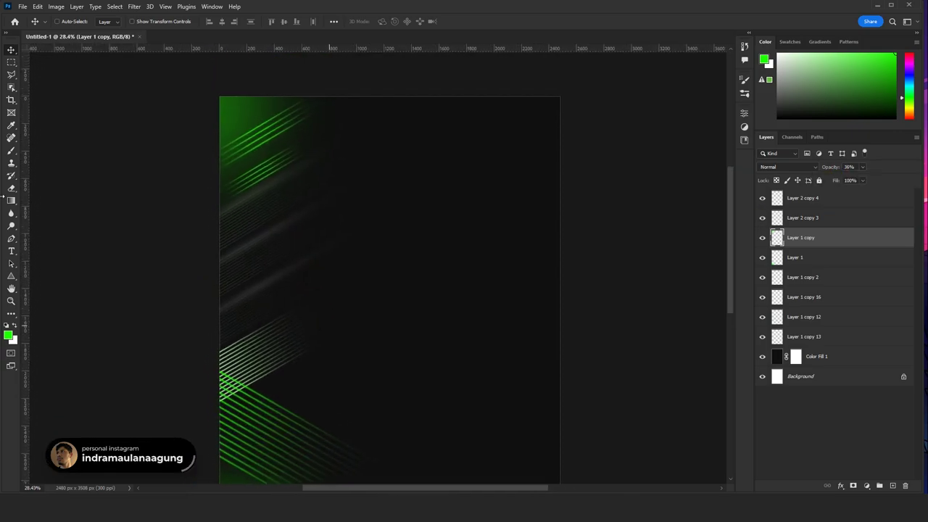
Add a new top layer and marquee-select a wide strip near the flyer's middle
left_click(804, 200)
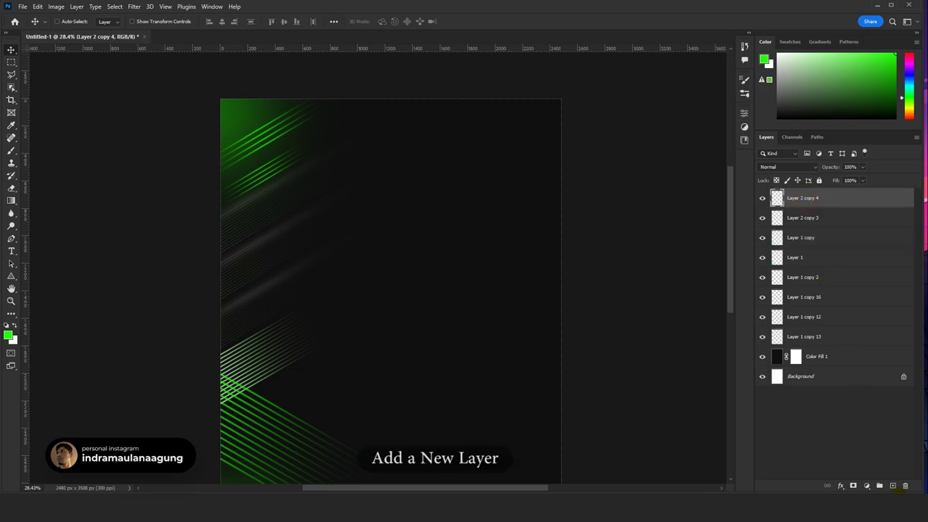
left_click(892, 485)
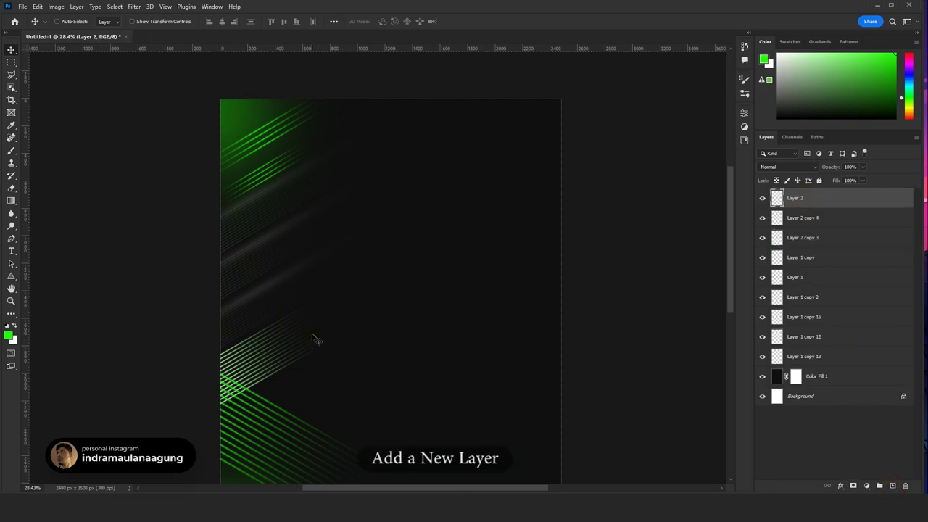
left_click(11, 74)
scroll(251, 261, "up", 1)
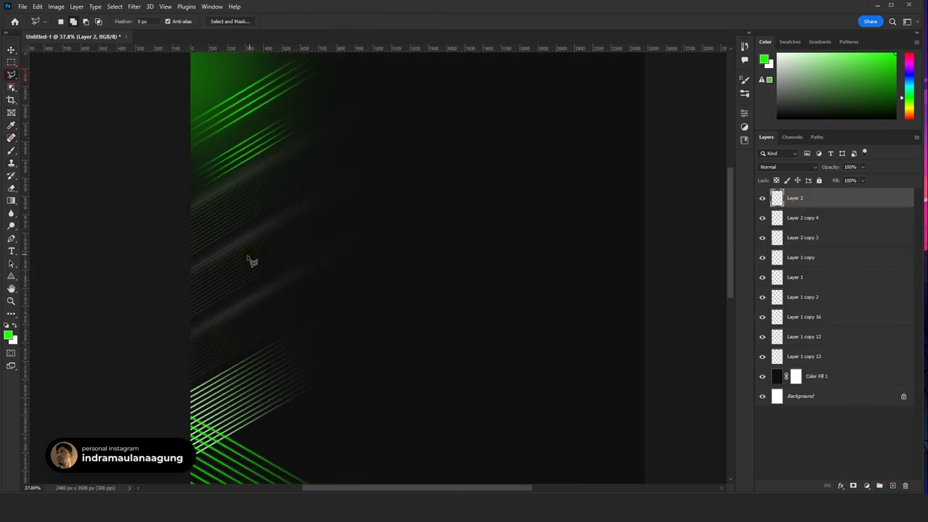
left_click(10, 62)
left_click_drag(312, 245, 543, 269)
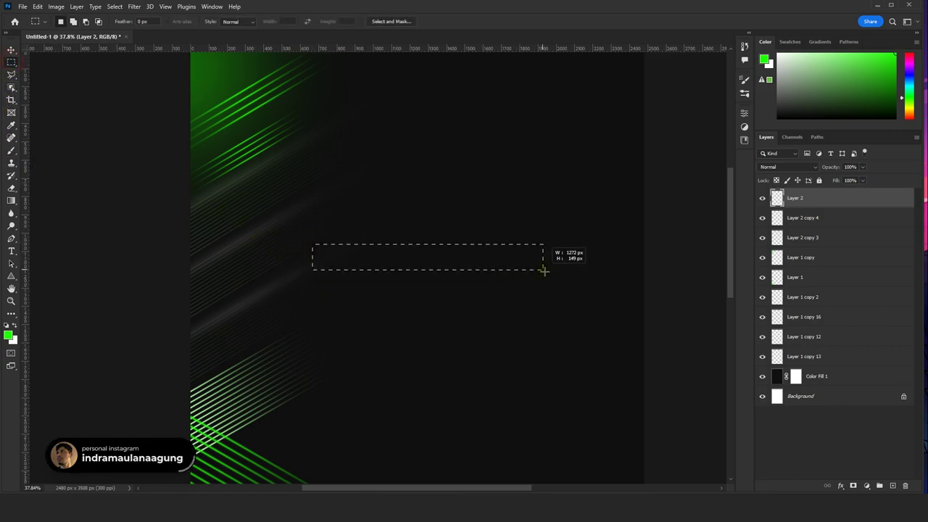
Fill the strip with a green-to-transparent gradient and deselect it
scroll(313, 232, "up", 1)
key("g")
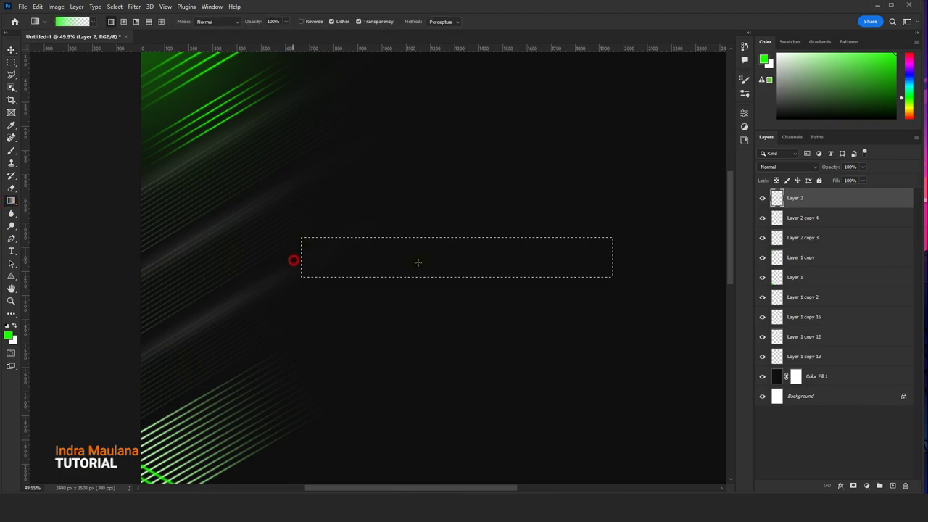
left_click_drag(293, 261, 376, 262)
left_click(10, 50)
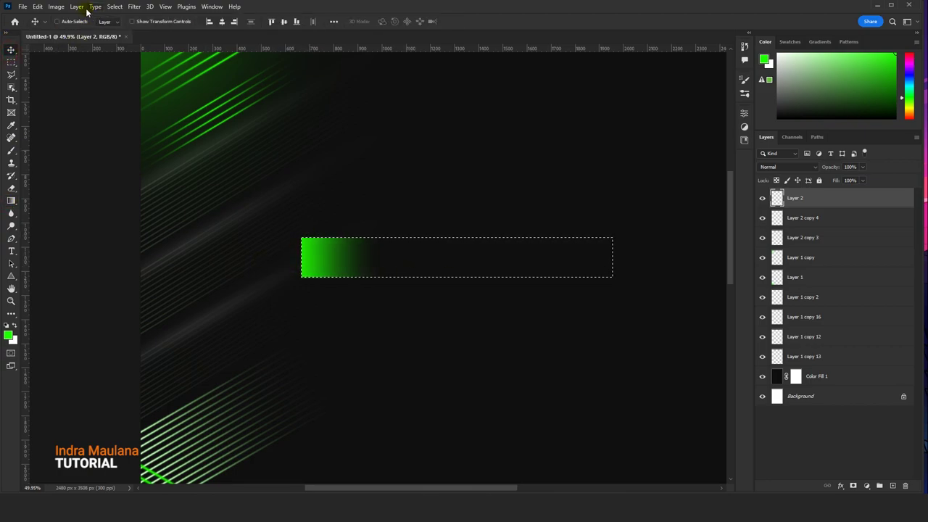
left_click(114, 7)
left_click(134, 25)
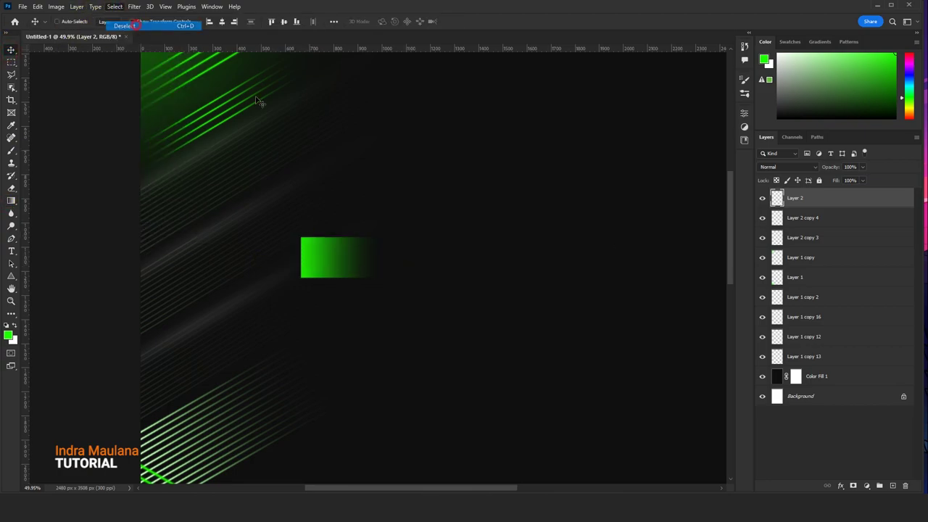
Move the green rectangle left and rotate it diagonally
scroll(333, 257, "down", 1)
left_click_drag(335, 257, 311, 264)
key("ctrl+t")
mouse_move(408, 303)
left_mouse_down()
mouse_move(415, 221)
mouse_move(423, 238)
left_mouse_up()
key("Return")
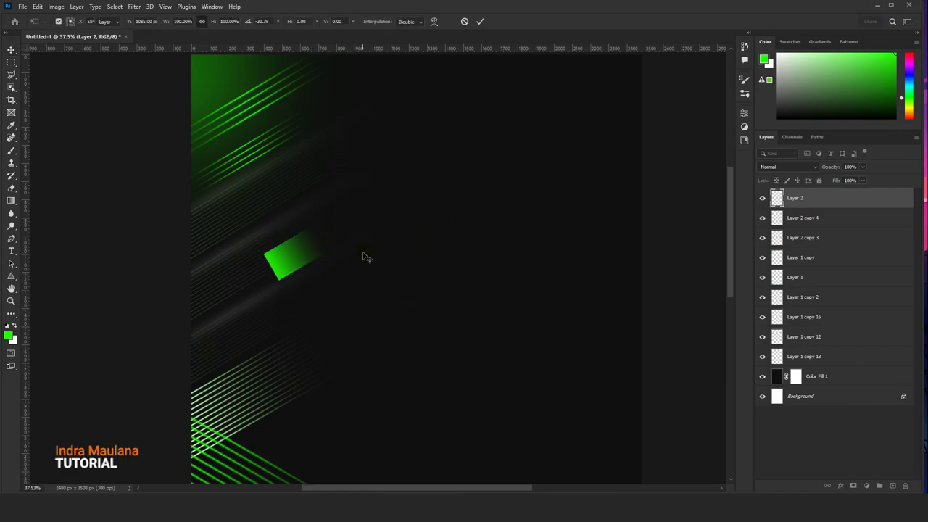
Alt-drag a duplicate of the rectangle up and right, and shrink it
left_click_drag(279, 269, 326, 188)
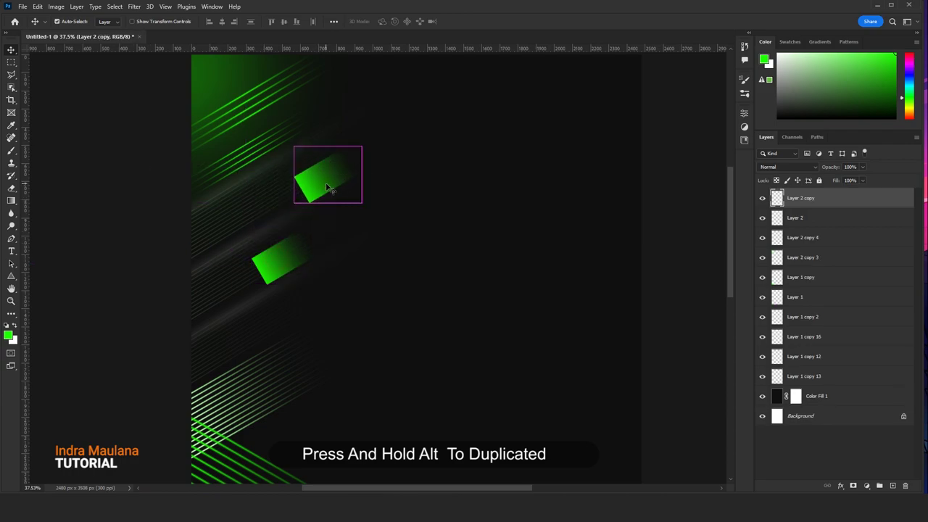
key("ctrl+t")
mouse_move(293, 205)
left_mouse_down()
mouse_move(309, 187)
mouse_move(317, 304)
mouse_move(206, 289)
mouse_move(241, 204)
left_mouse_up()
key("Return")
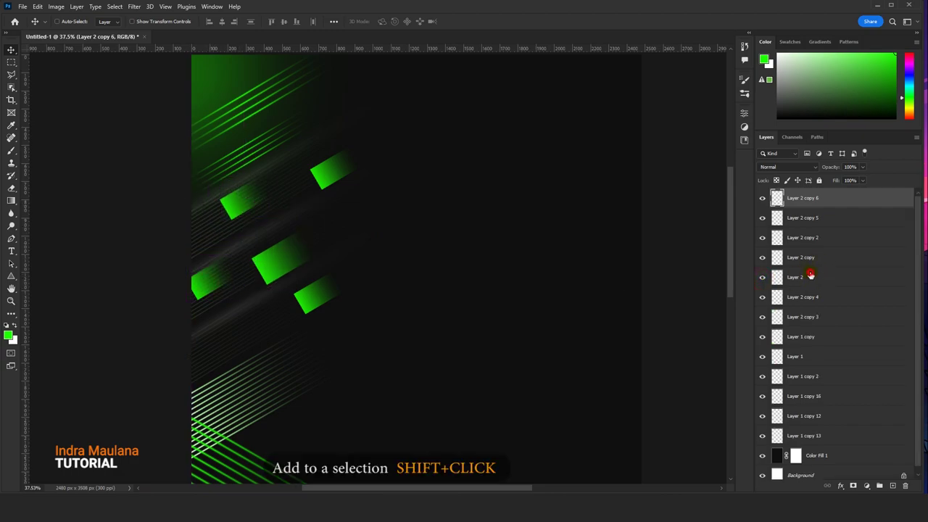
Merge the green rectangle layers and set the layer's opacity to 30%
left_click(808, 277, "shift")
right_click(808, 277)
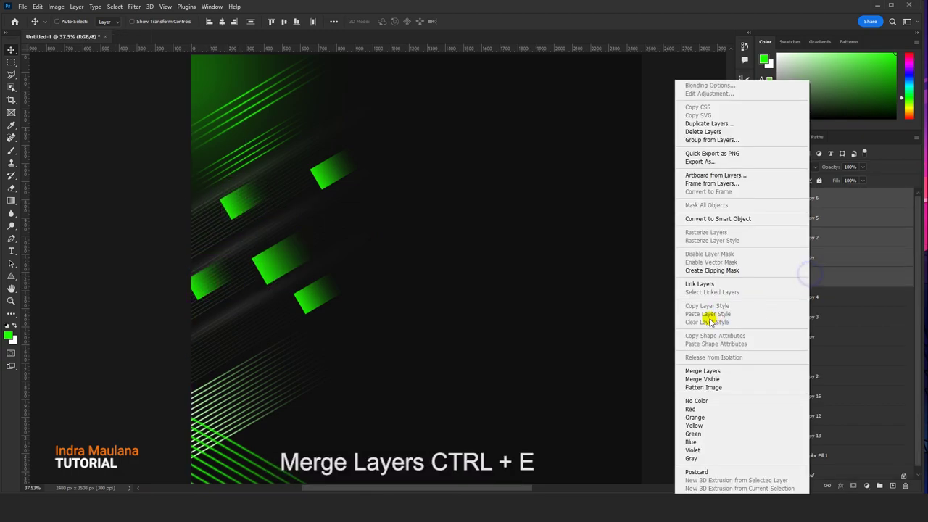
left_click(702, 371)
scroll(379, 249, "down", 3)
scroll(360, 252, "down", 2)
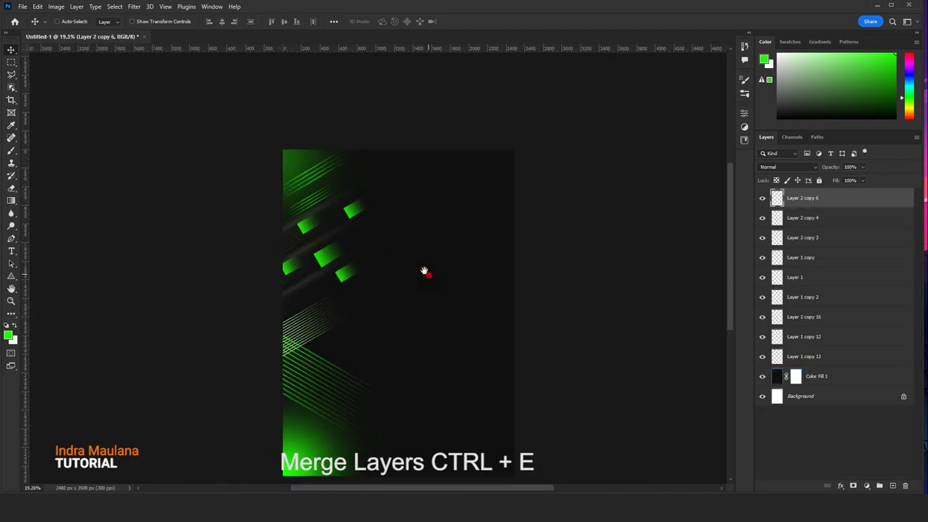
key("3")
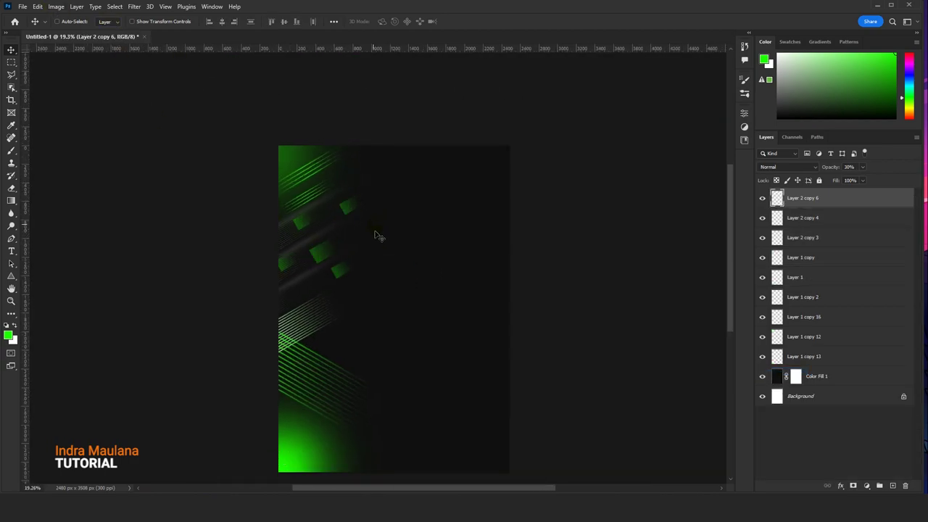
left_click(863, 167)
left_click(893, 180)
left_click(857, 167)
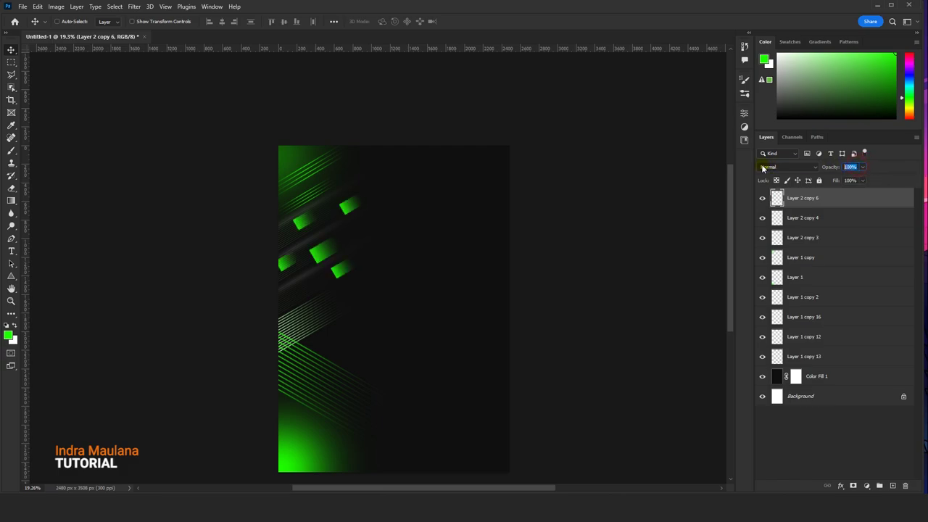
type("30")
key("Return")
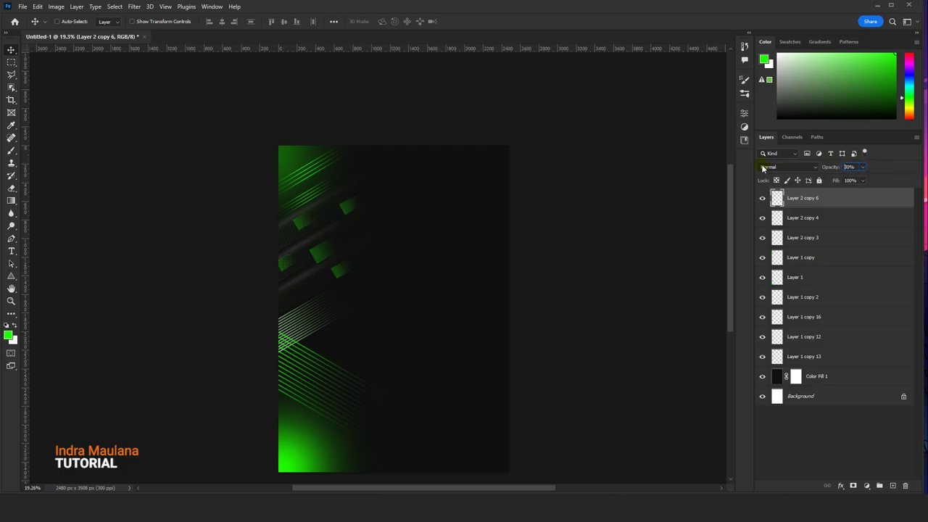
Soften the layer with a 12.5-pixel Gaussian Blur
scroll(317, 224, "up", 1)
left_click(135, 6)
mouse_move(188, 130)
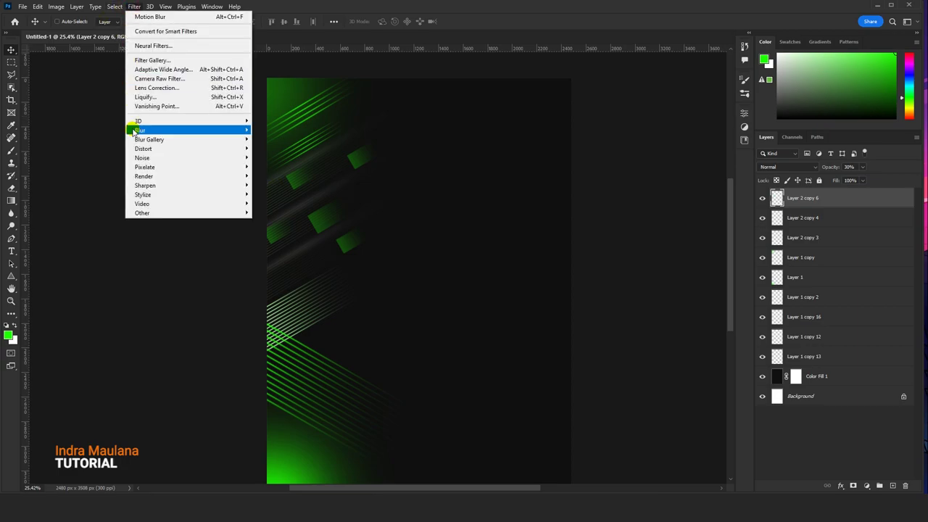
left_click(269, 166)
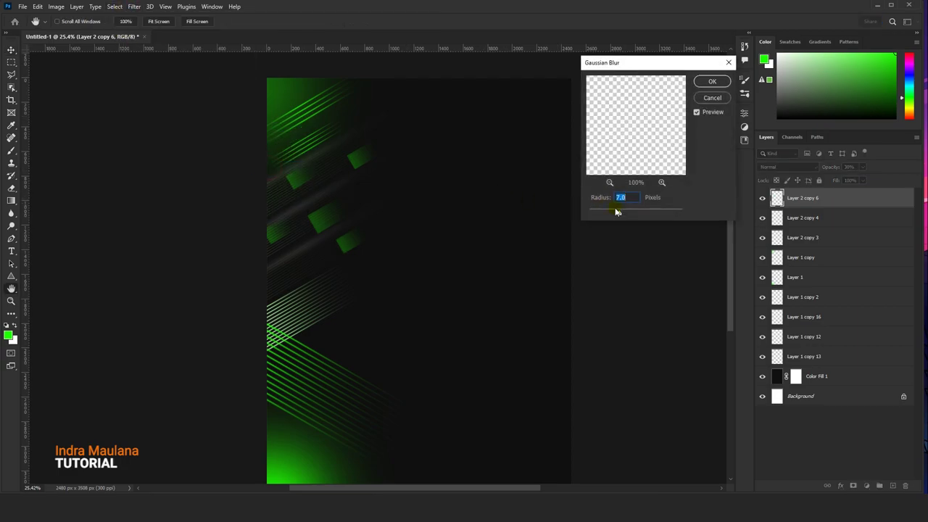
left_click_drag(615, 211, 627, 216)
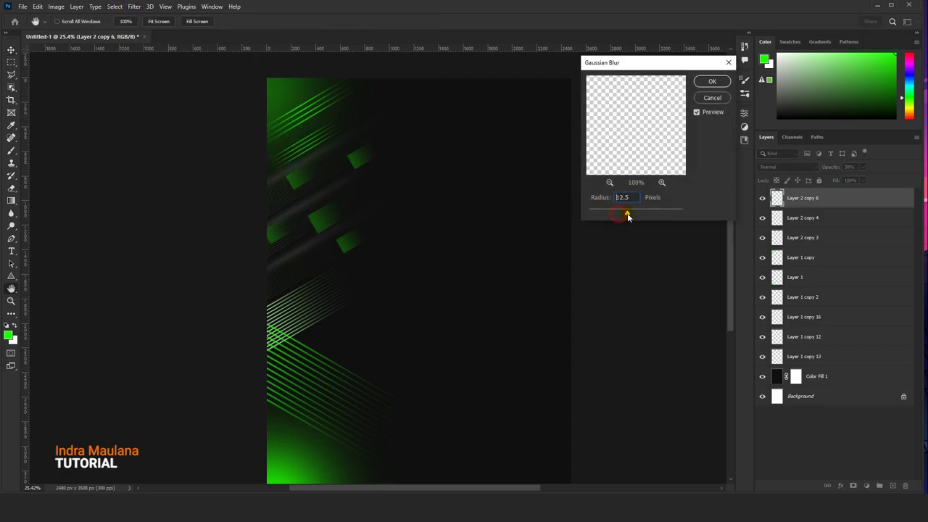
left_click(712, 82)
Group the streak layers down to Layer 1 copy 13 as Group 1, and duplicate the group
scroll(420, 240, "down", 1)
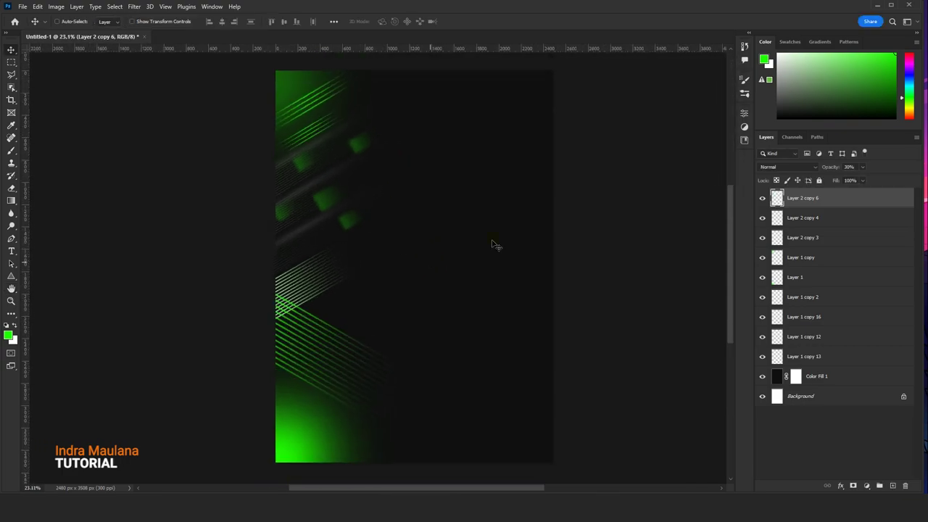
left_click_drag(503, 258, 479, 249)
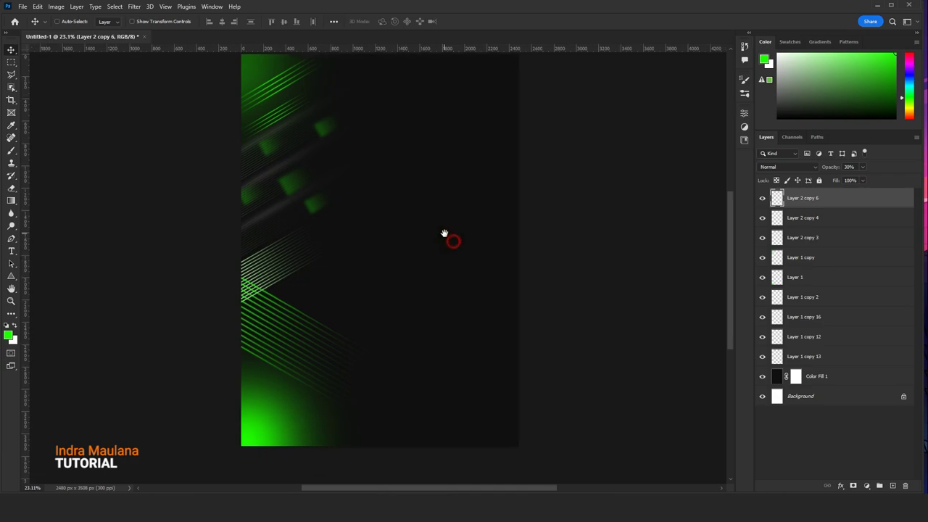
left_click_drag(451, 238, 407, 230)
scroll(423, 232, "down", 4)
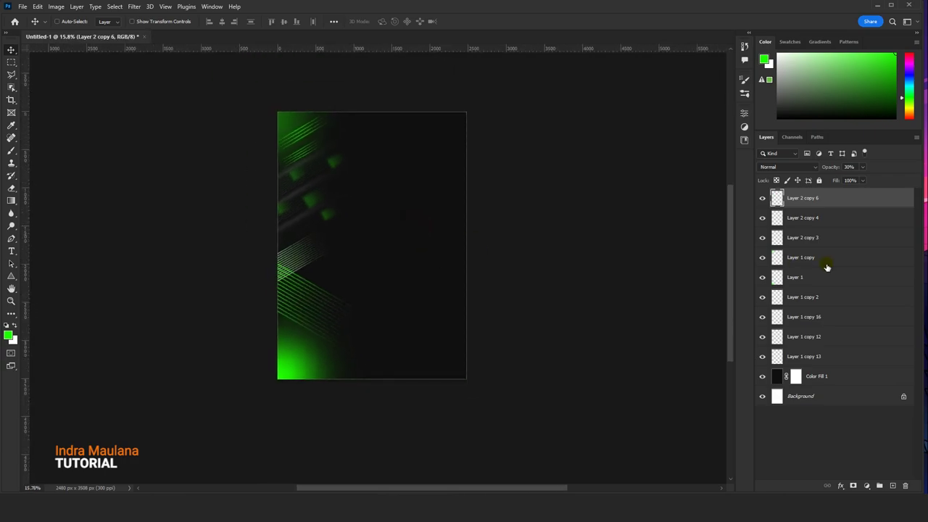
left_click(812, 362, "shift")
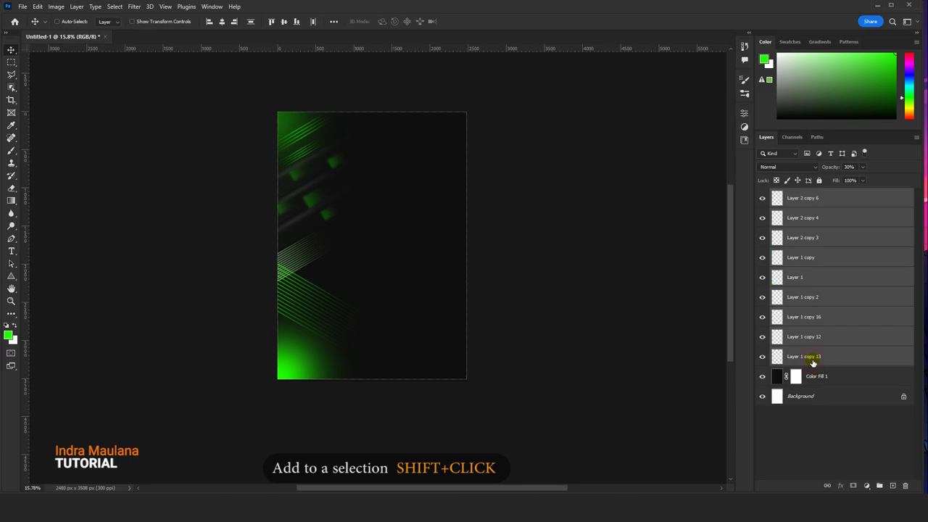
left_click_drag(813, 362, 879, 485)
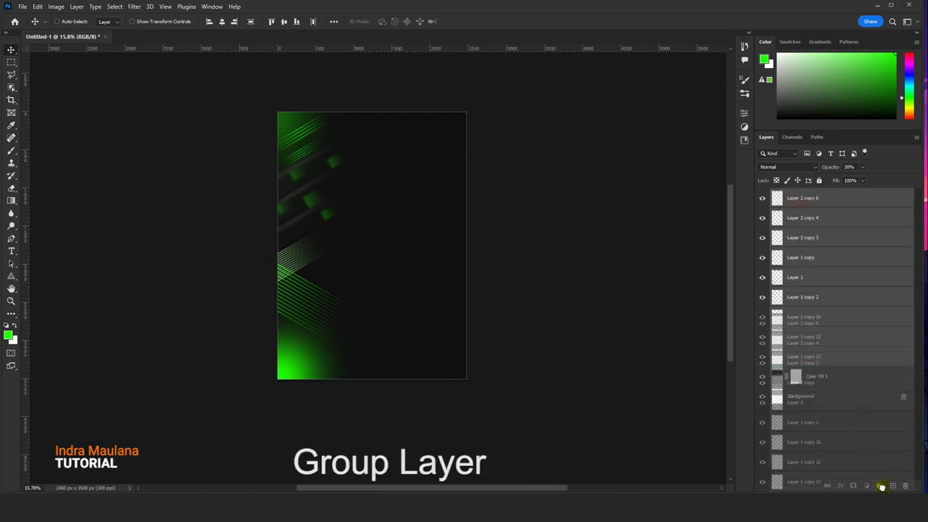
left_click(762, 195)
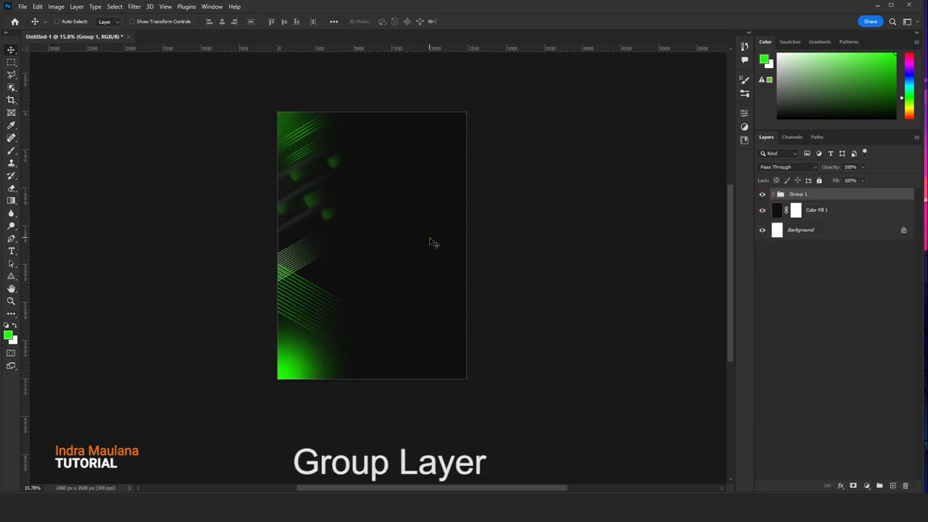
mouse_move(836, 195)
left_mouse_down()
mouse_move(845, 424)
mouse_move(865, 485)
mouse_move(892, 485)
left_mouse_up()
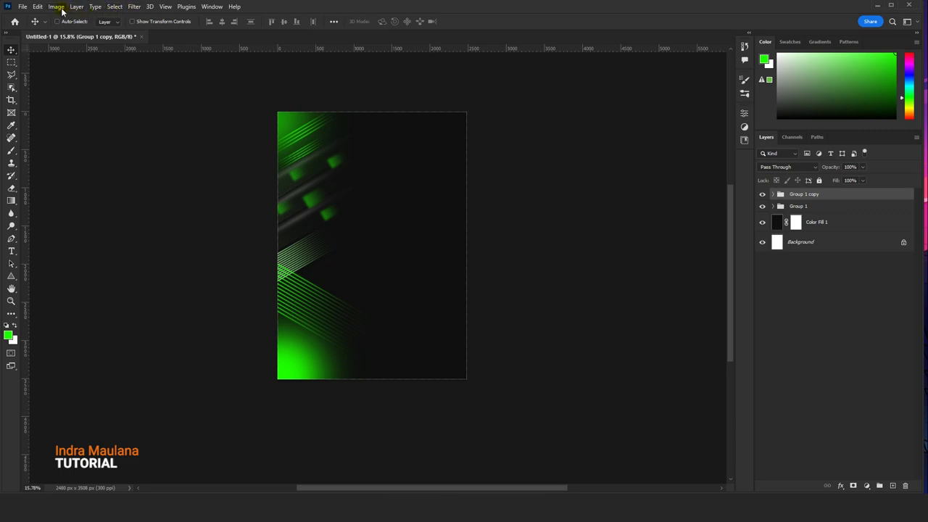
Flip Group 1 copy horizontally with Free Transform to mirror it onto the right side
left_click(37, 6)
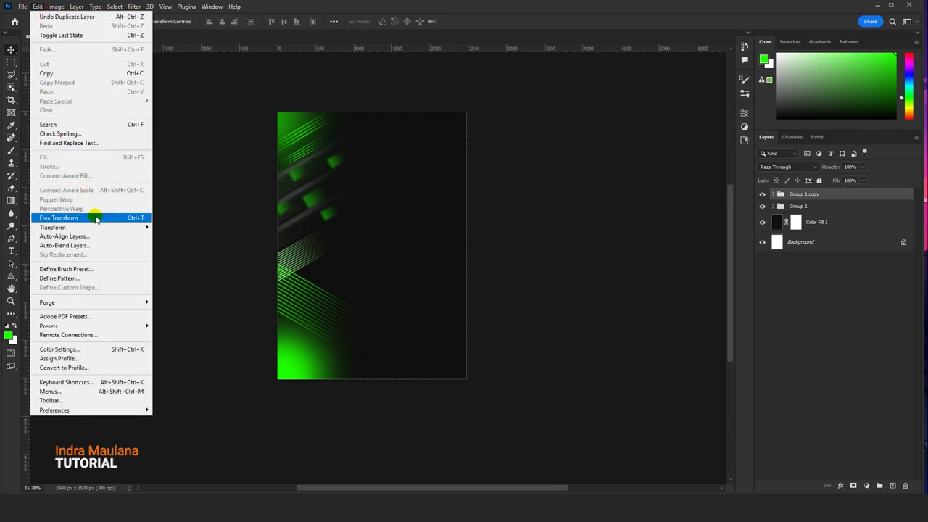
left_click(95, 216)
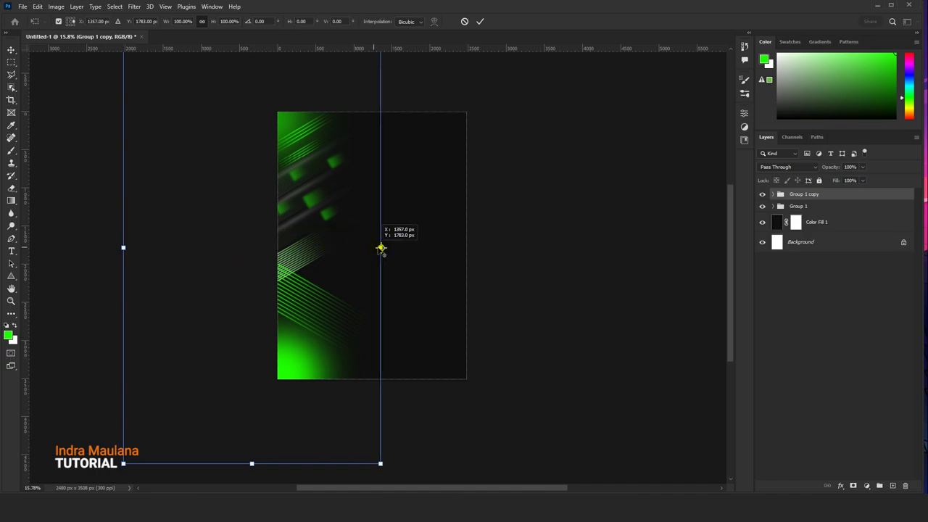
right_click(329, 166)
left_click(362, 355)
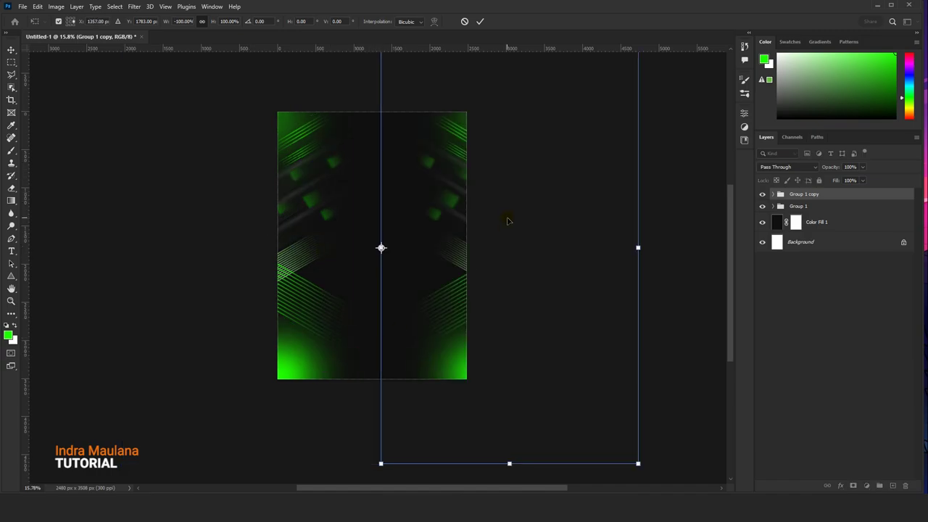
scroll(489, 217, "down", 1)
scroll(490, 217, "down", 1)
scroll(456, 210, "up", 3)
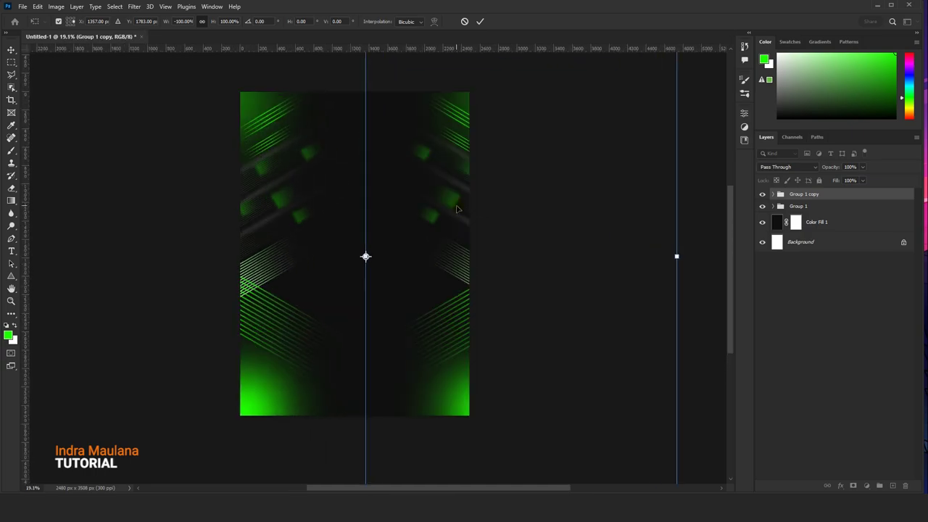
left_click(479, 20)
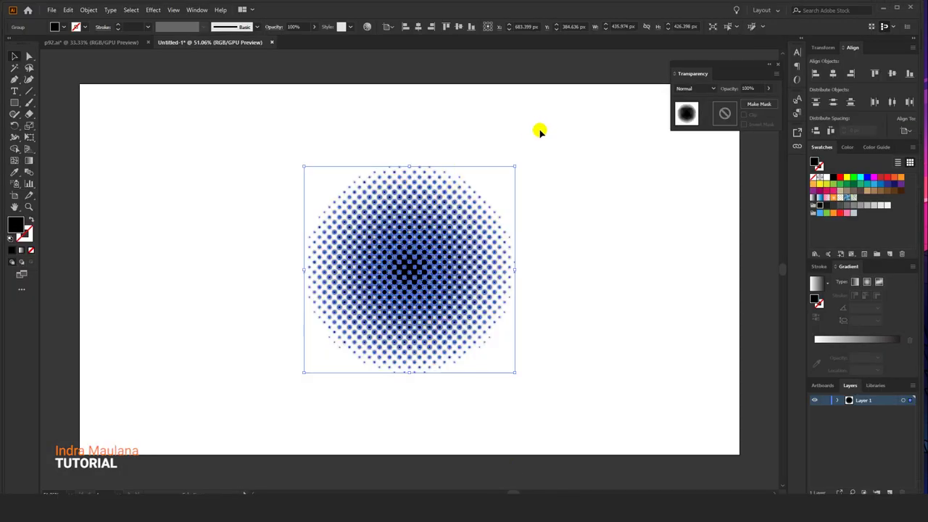
Move the halftone dot circle above the artboard, recolour it white, and copy it
left_click_drag(474, 91, 500, 235)
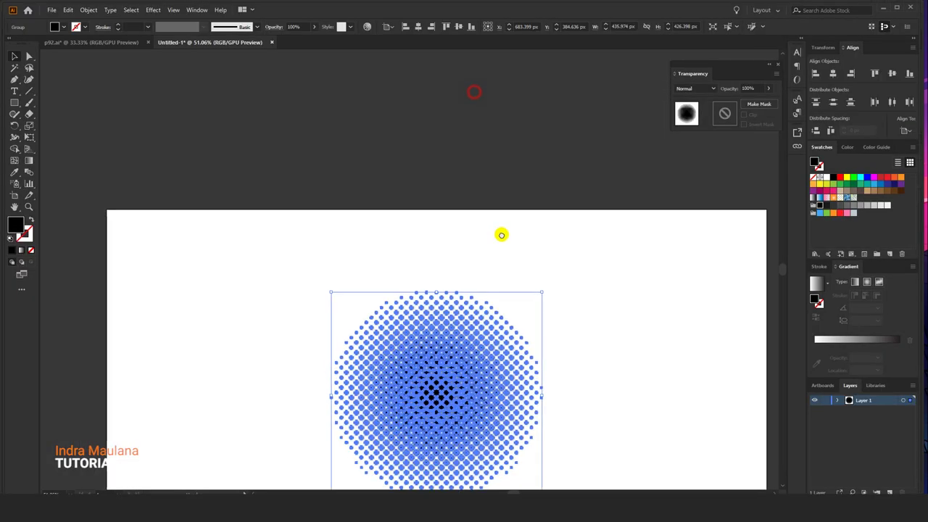
left_click_drag(451, 329, 455, 118)
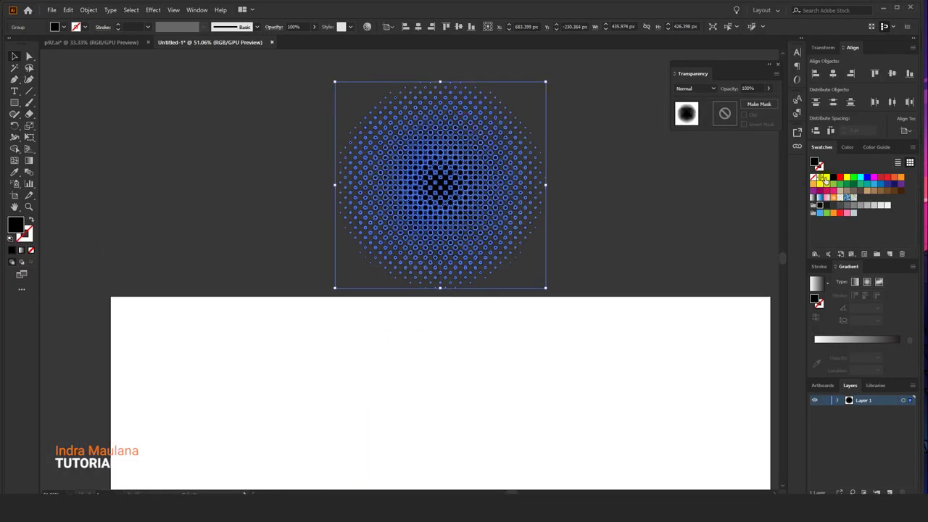
left_click(821, 178)
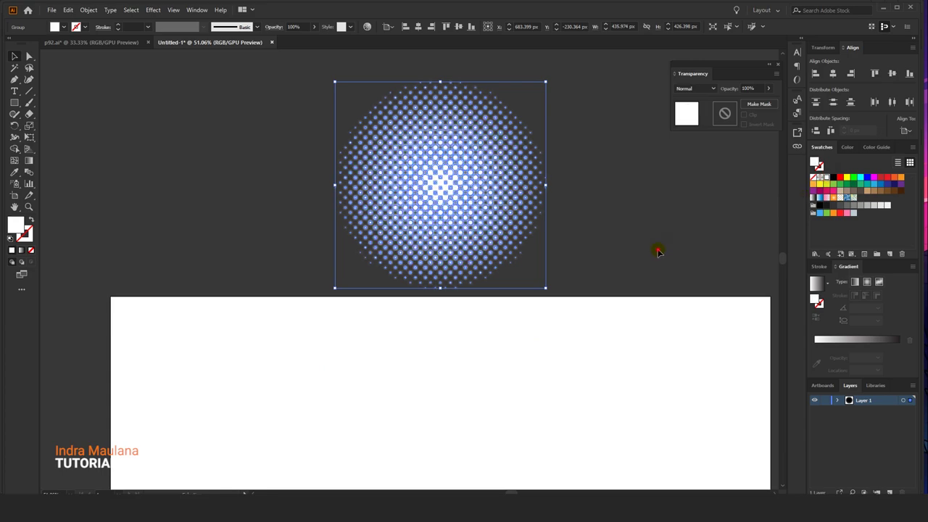
left_click(68, 11)
left_click(76, 64)
left_click(166, 132)
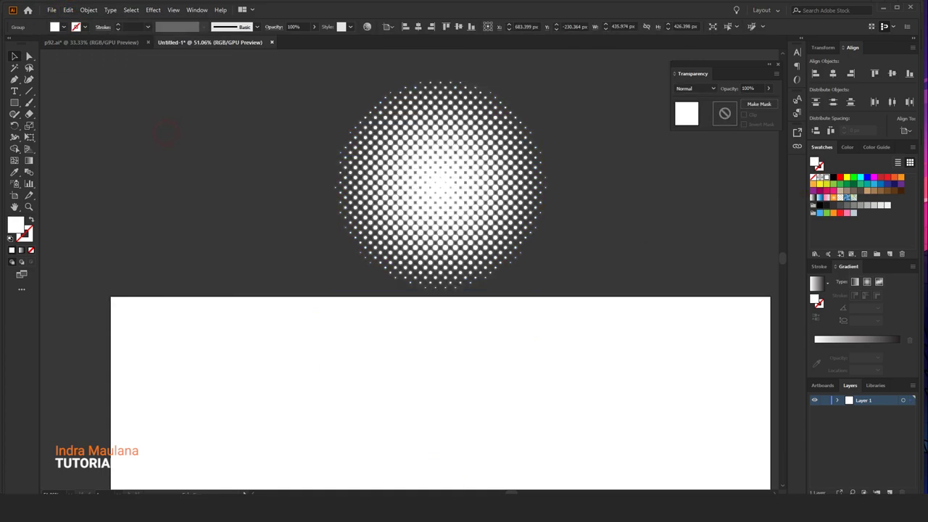
Paste the halftone circle into the flyer as pixels with Overlay blend mode
left_click(37, 6)
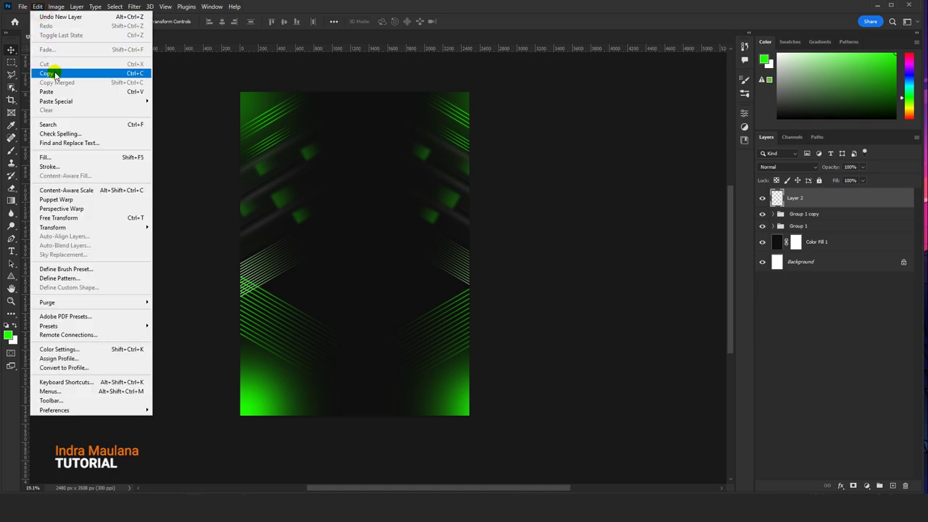
left_click(50, 92)
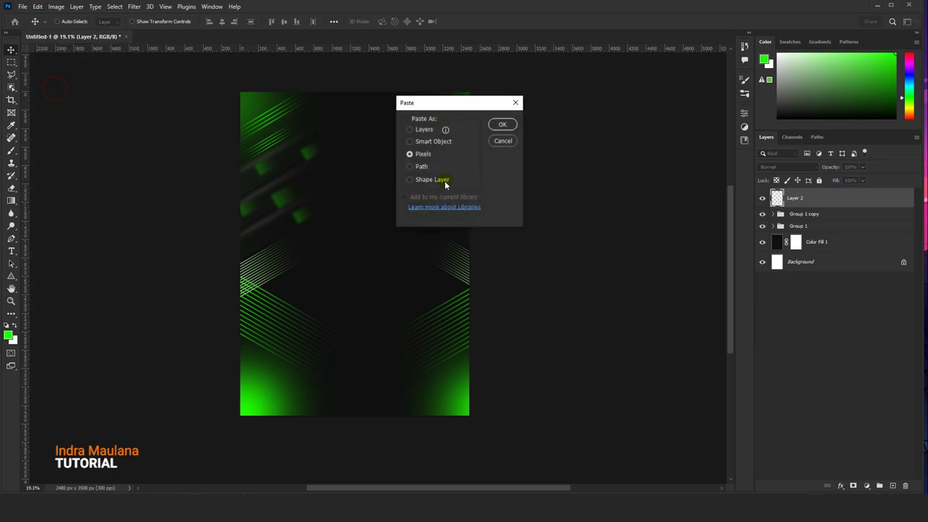
left_click(493, 128)
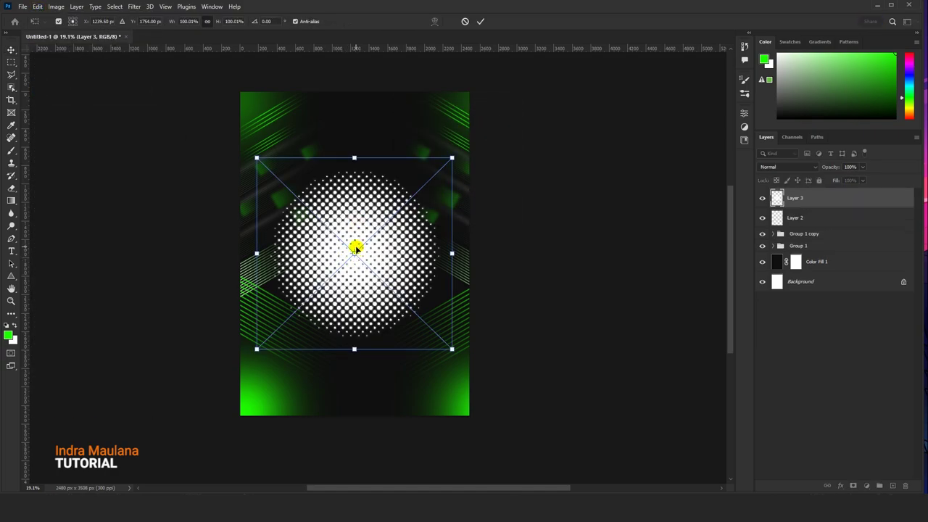
key("Return")
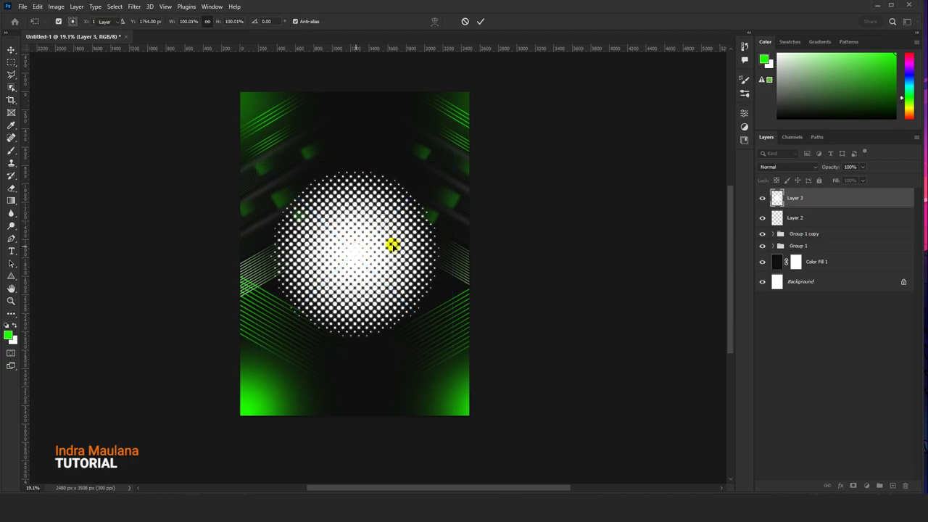
left_click(786, 166)
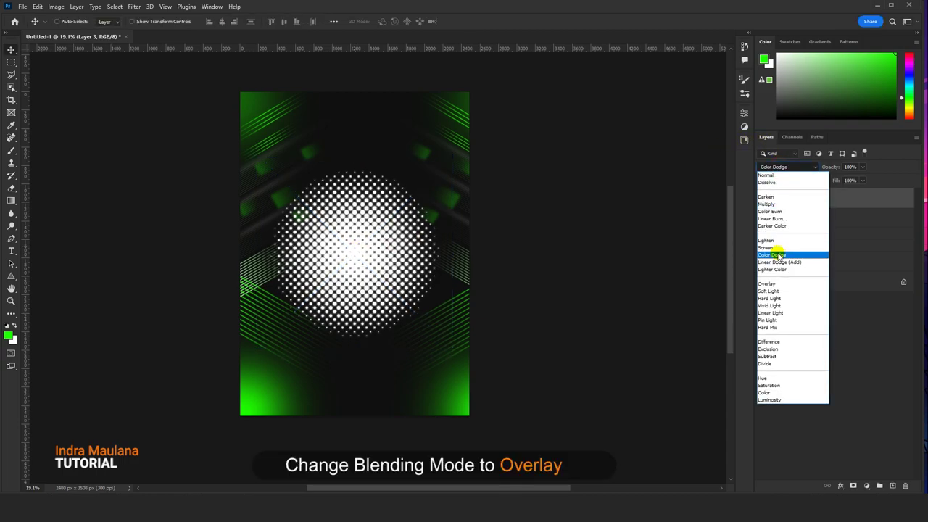
left_click(768, 284)
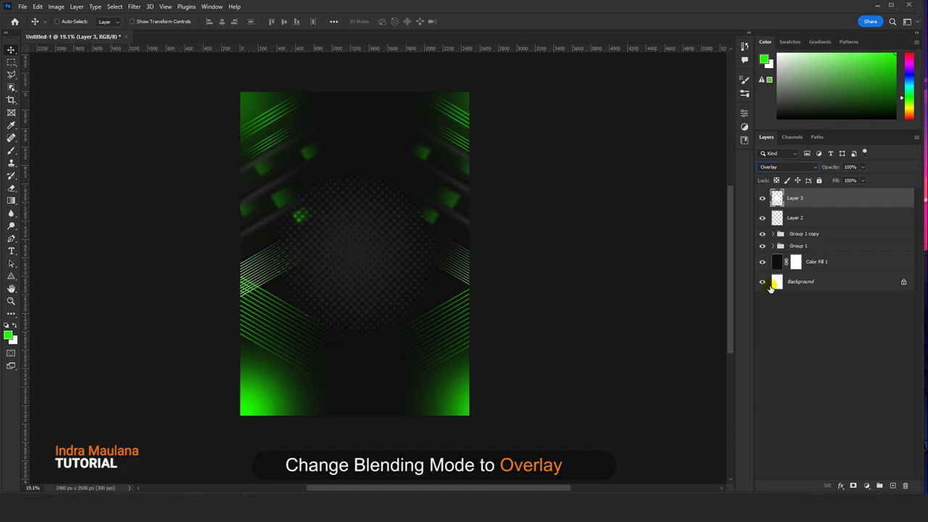
Move and resize the halftone into the flyer's top-left corner
key("ctrl+t")
mouse_move(400, 325)
left_mouse_down()
mouse_move(285, 143)
mouse_move(311, 103)
left_mouse_up()
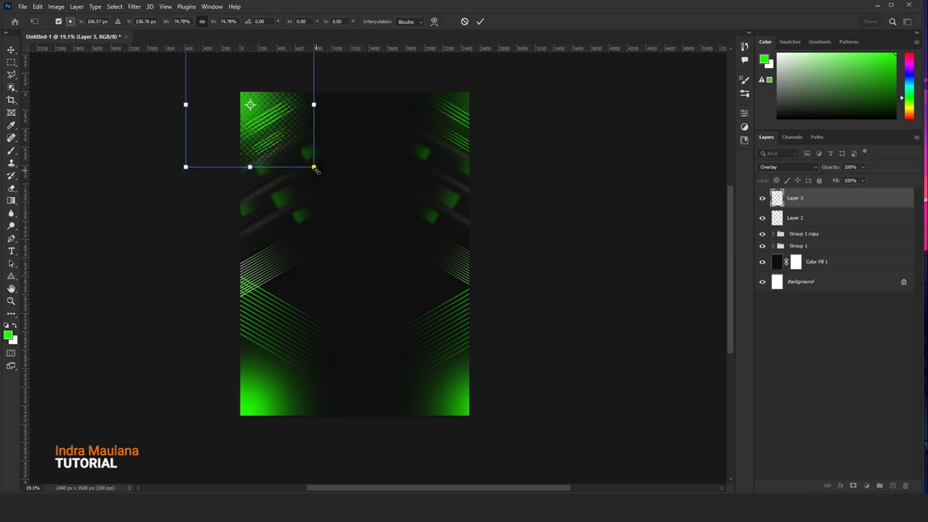
left_click_drag(314, 166, 329, 108)
left_click(480, 21)
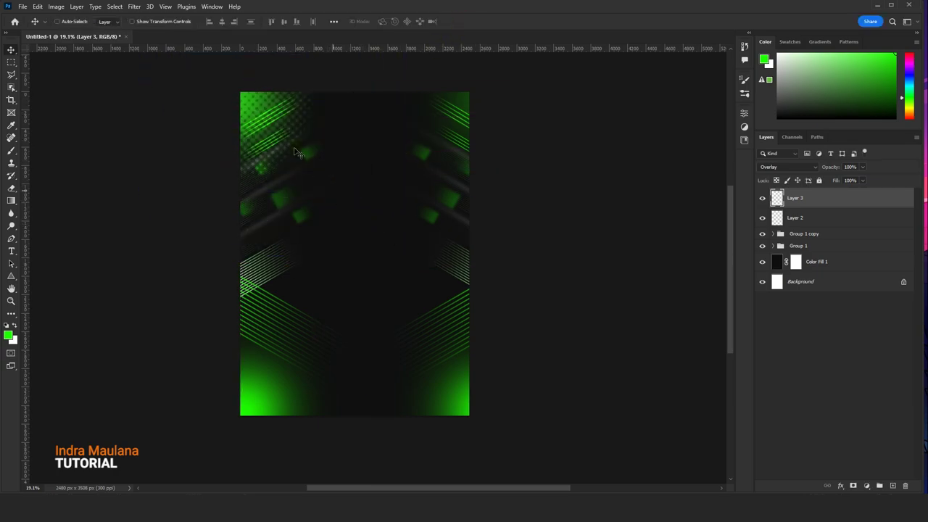
Place a halftone copy near the bottom centre and stretch it to 136.77% width
mouse_move(273, 91)
left_mouse_down()
mouse_move(292, 113)
mouse_move(279, 108)
mouse_move(413, 413)
mouse_move(384, 386)
mouse_move(387, 353)
left_mouse_up()
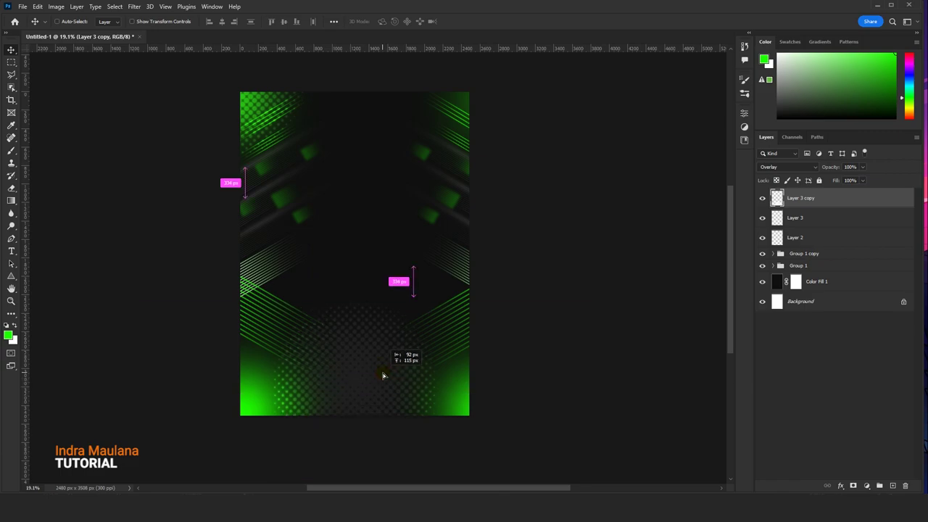
scroll(388, 353, "down", 1)
key("ctrl+t")
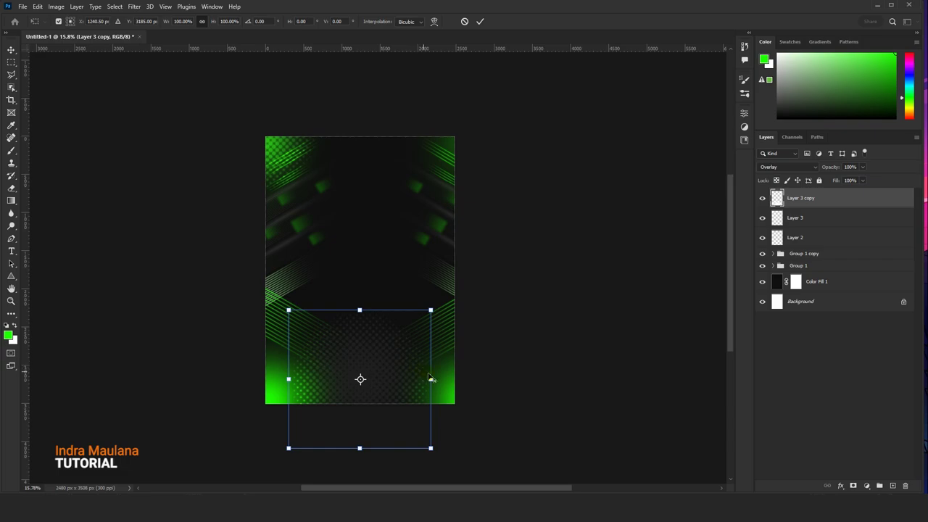
left_click_drag(429, 379, 457, 378)
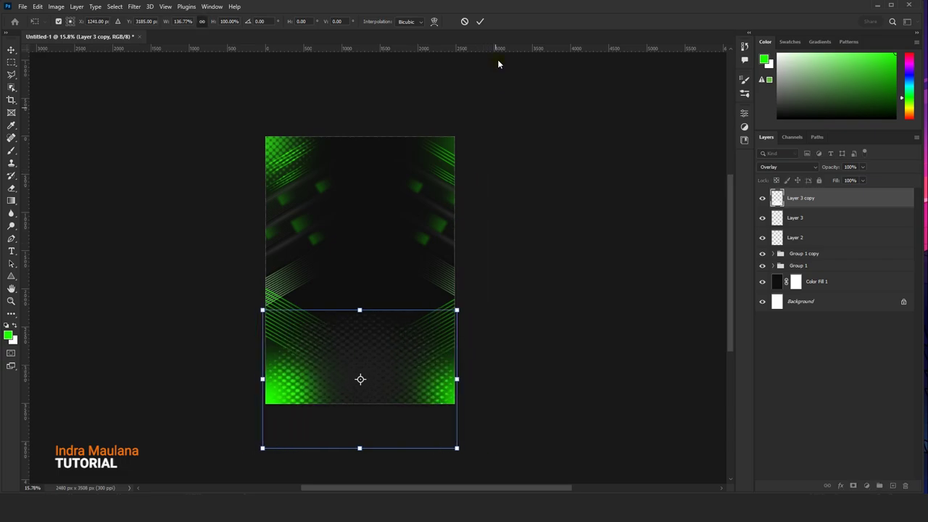
left_click(464, 20)
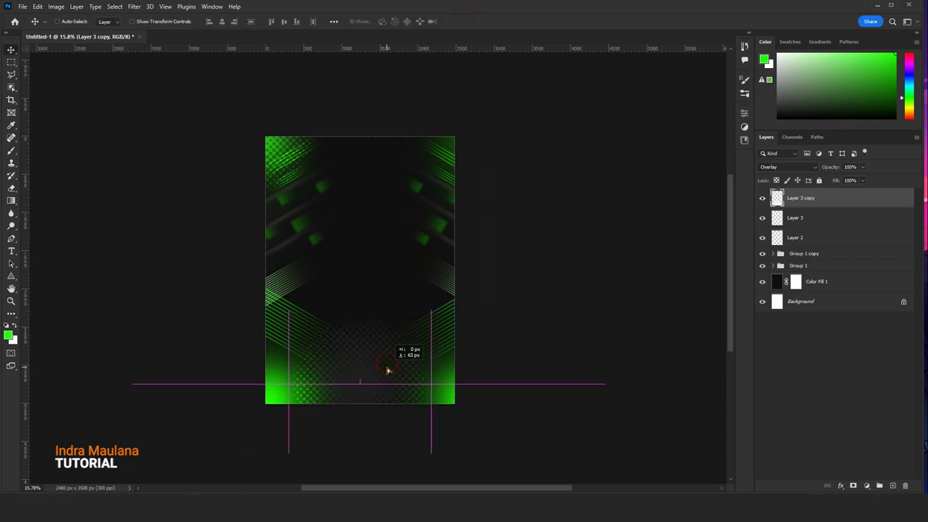
Alt-drag another copy, Layer 3 copy 2, up to the flyer's top
left_click_drag(390, 367, 485, 131)
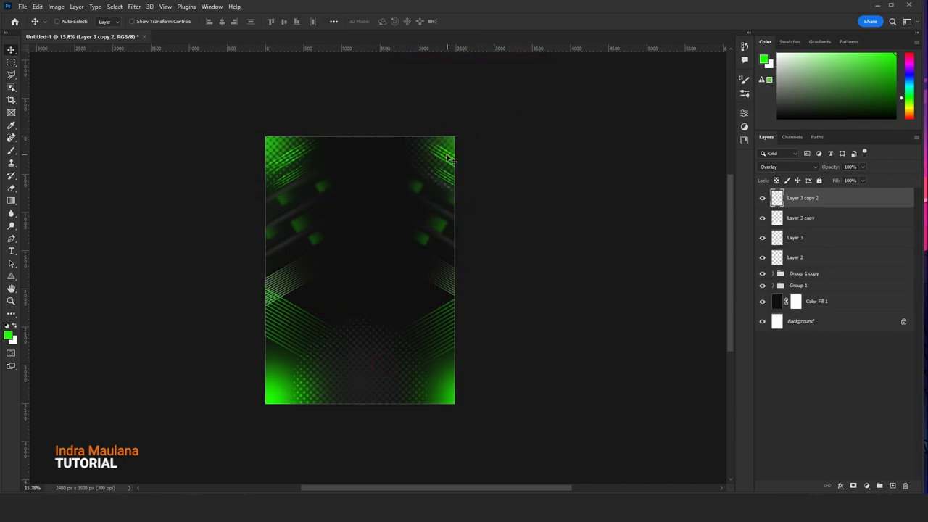
left_click_drag(439, 156, 444, 159)
scroll(444, 160, "up", 1)
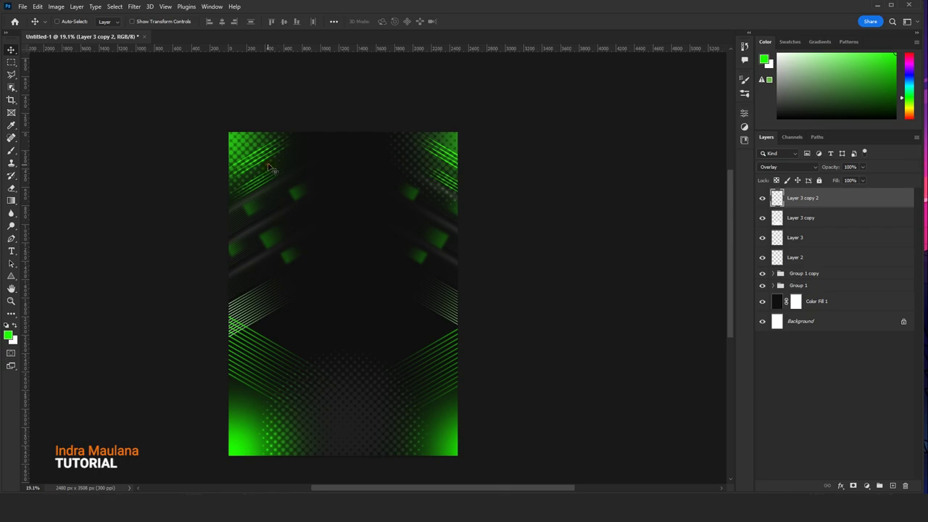
scroll(268, 168, "up", 1)
left_click_drag(341, 176, 376, 170)
scroll(390, 202, "down", 1)
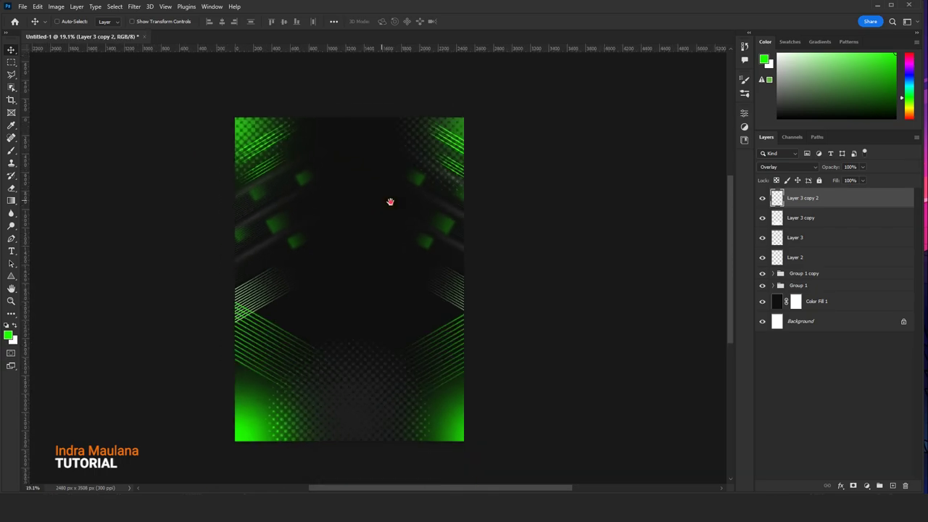
left_click_drag(390, 202, 382, 178)
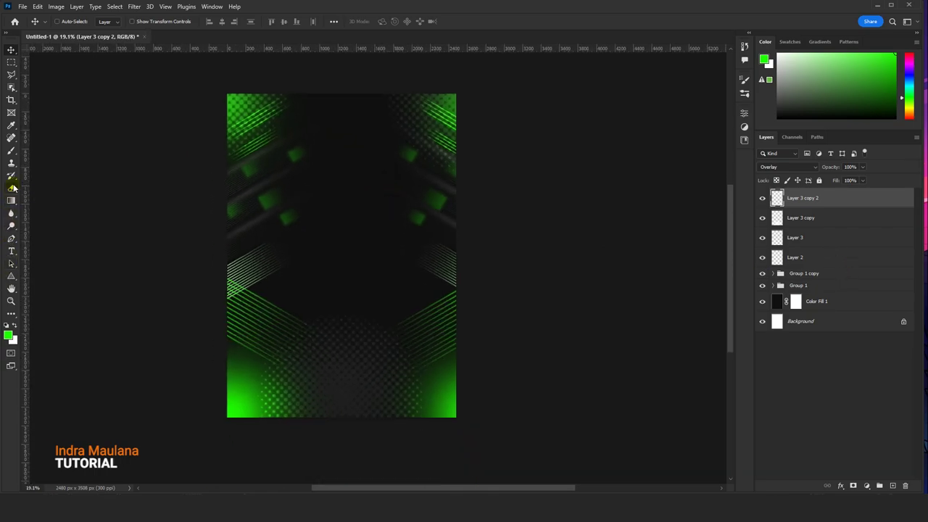
Draw a rectangle just inside the page edges with no fill and a green stroke
right_click(10, 283)
left_click(34, 274)
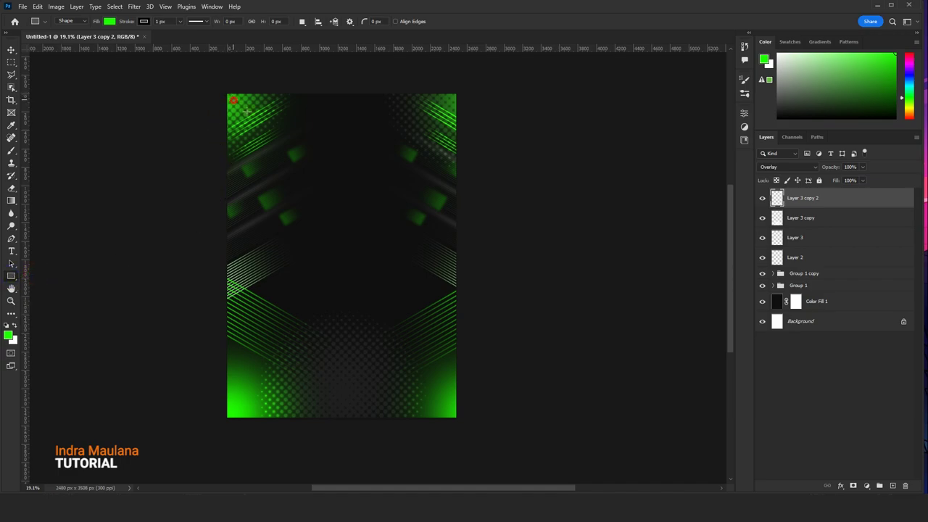
left_click_drag(233, 100, 449, 412)
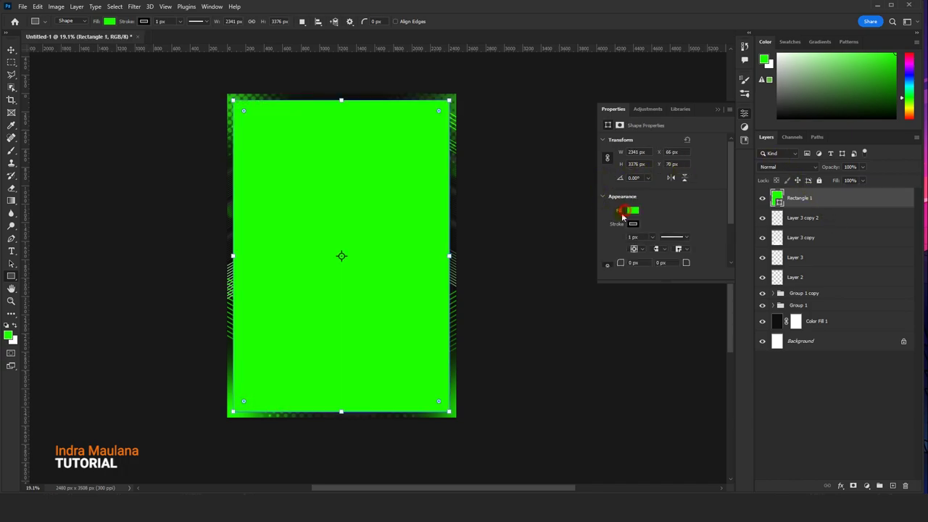
left_click(633, 210)
left_click(612, 231)
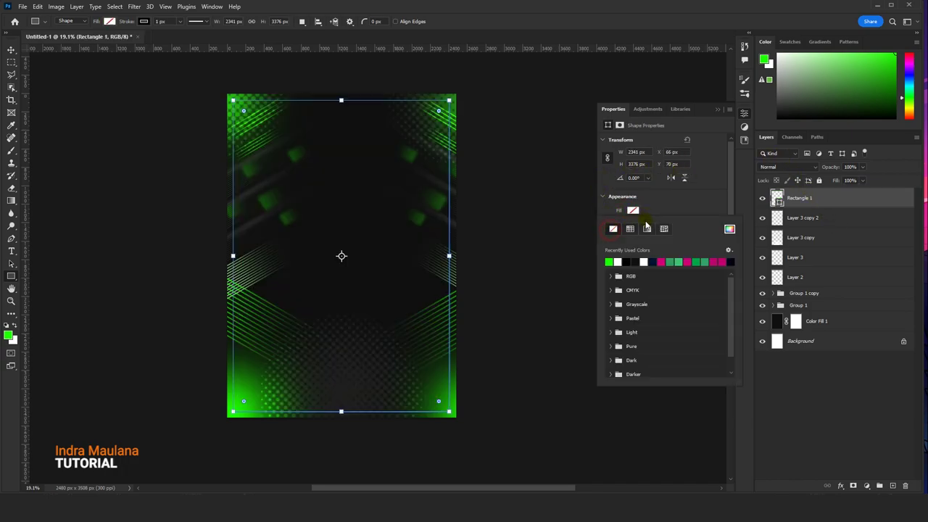
left_click(678, 208)
left_click(632, 223)
left_click(609, 275)
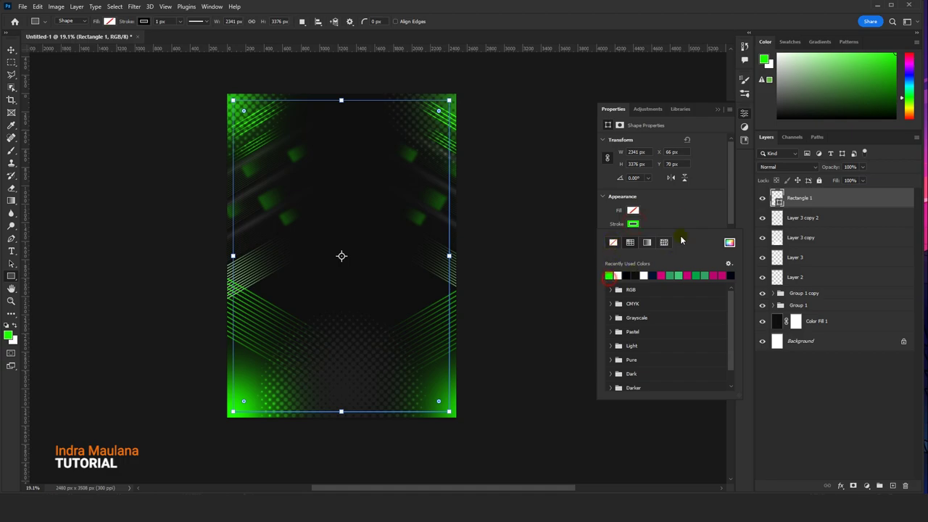
left_click(685, 216)
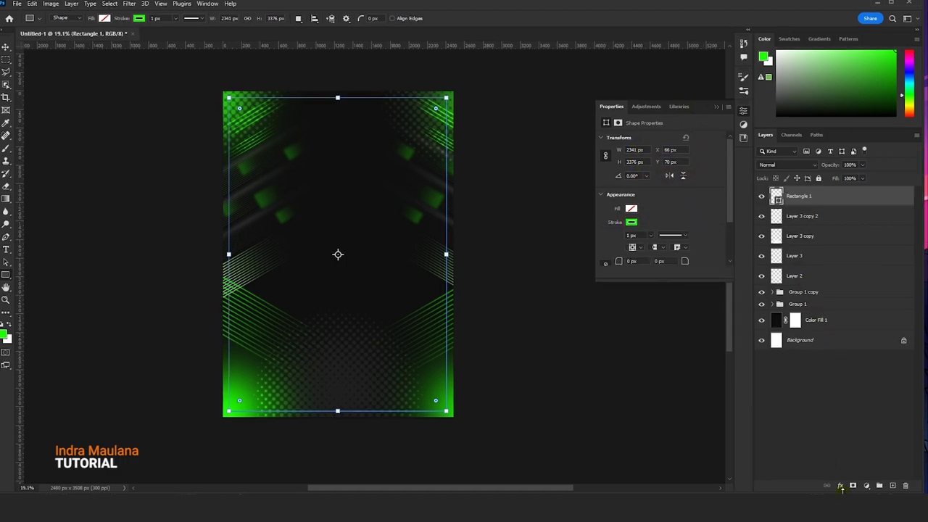
left_click(839, 485)
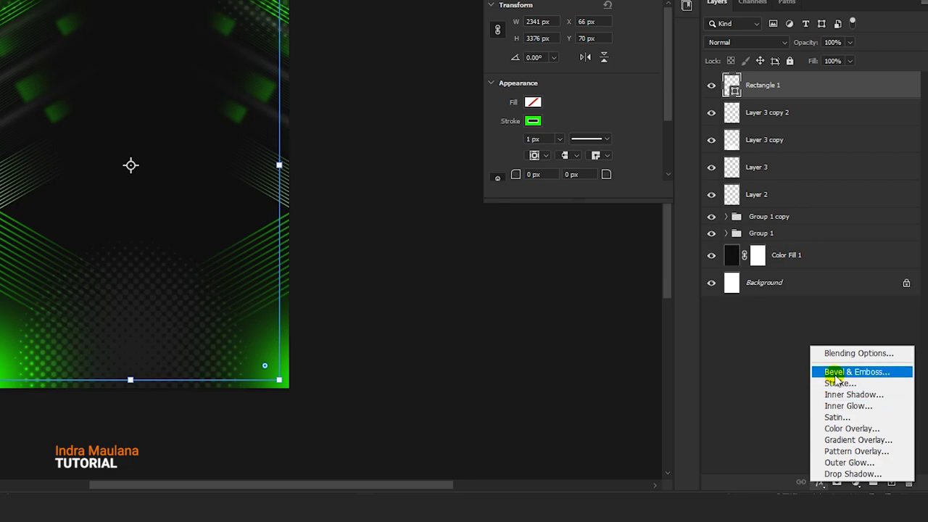
Give the frame an Outer Glow in #1fff00 at 100% opacity and 21 px size
left_click(834, 464)
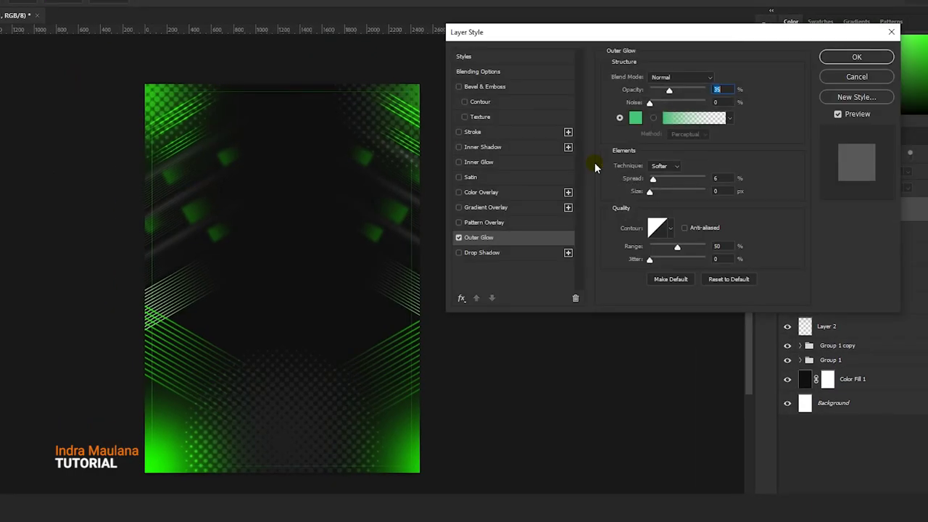
mouse_move(649, 192)
left_mouse_down()
mouse_move(661, 192)
mouse_move(650, 183)
left_mouse_up()
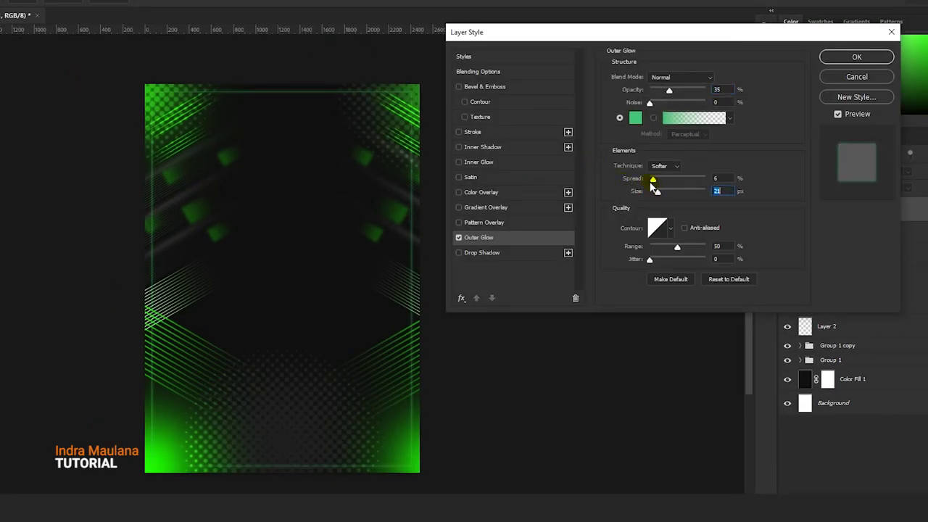
left_click_drag(669, 93, 707, 90)
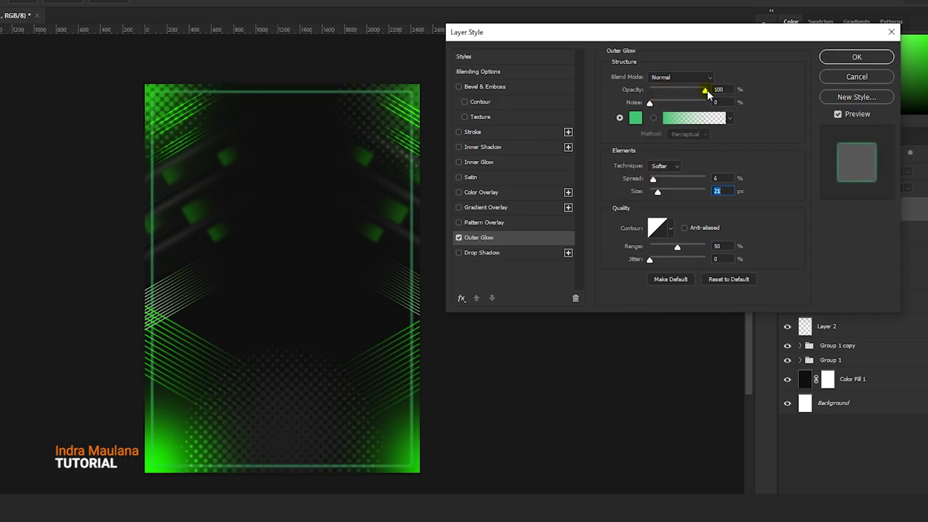
left_click(635, 117)
left_click(418, 97)
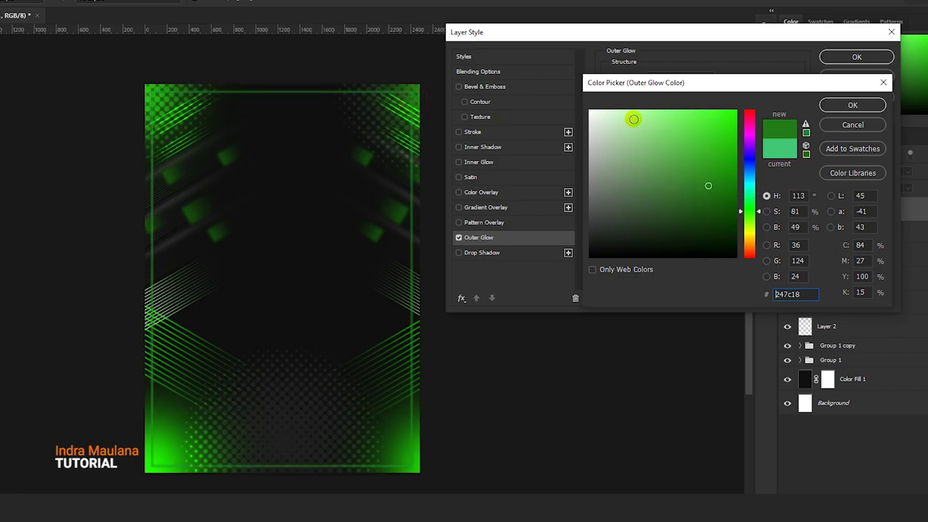
left_click_drag(633, 119, 789, 82)
left_click(831, 103)
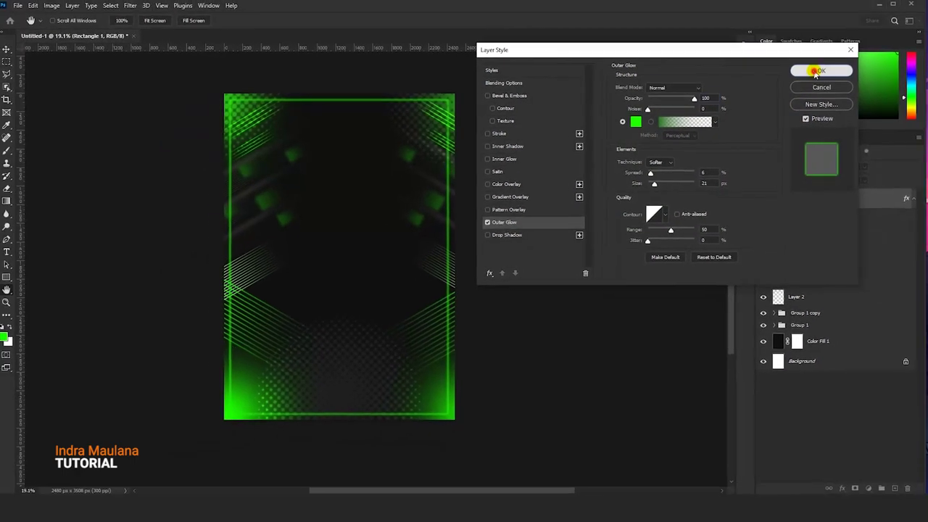
left_click(816, 71)
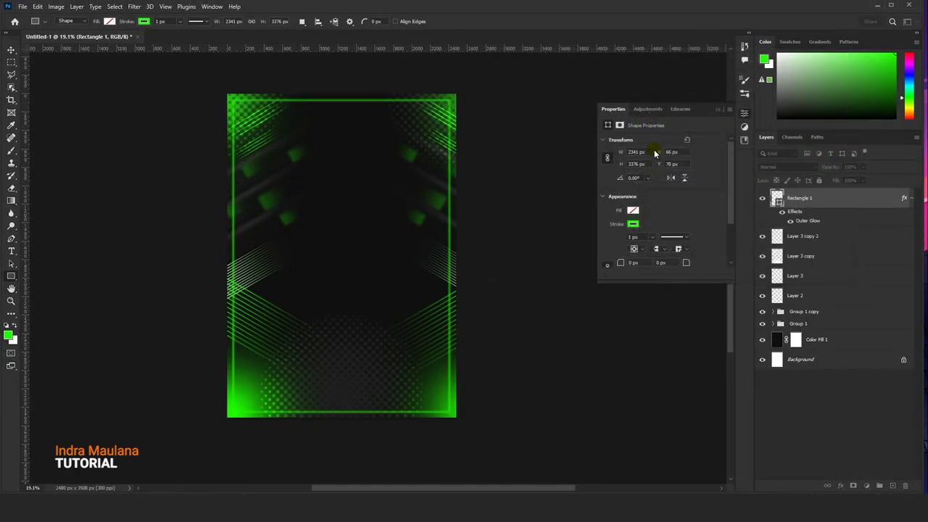
Mask Rectangle 1, painting out parts of the frame's left side, bottom centre and right side
left_click(716, 109)
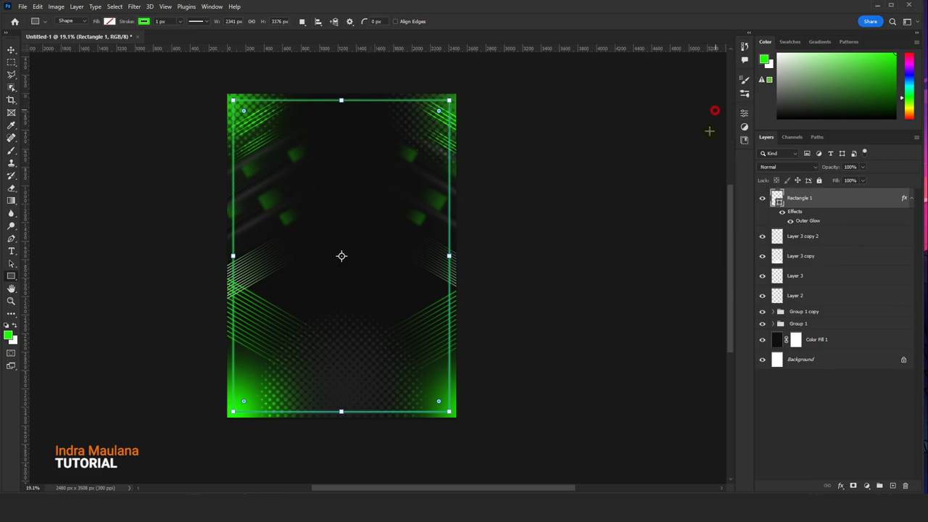
left_click(847, 203)
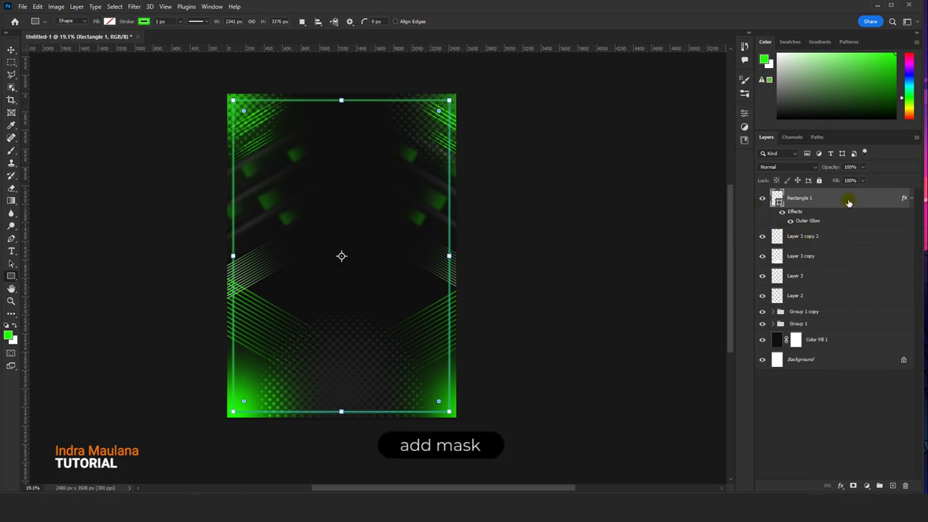
left_click(852, 485)
left_click(11, 150)
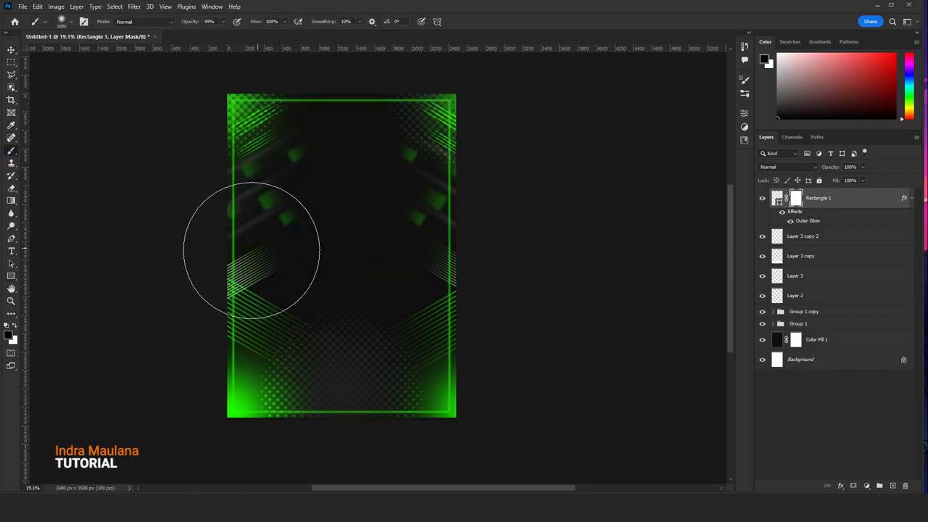
left_click(236, 248)
left_click(229, 252)
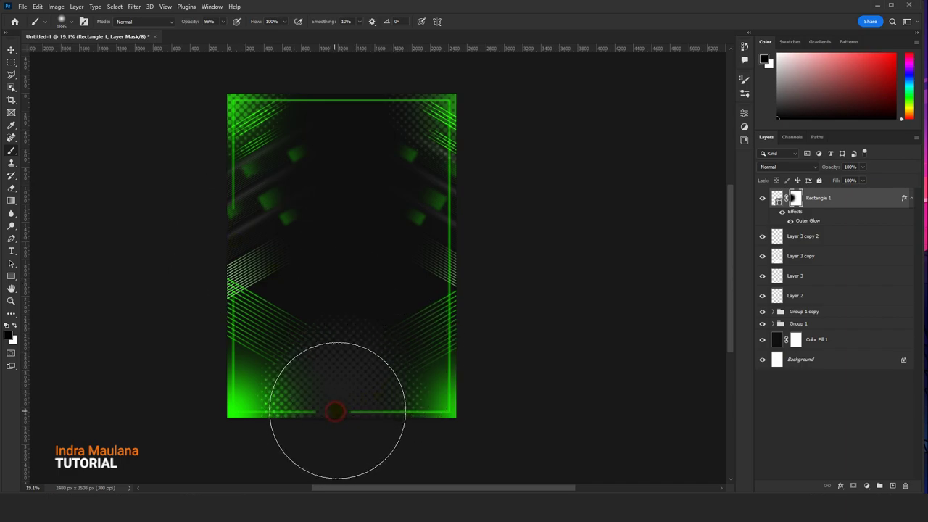
left_click(339, 407)
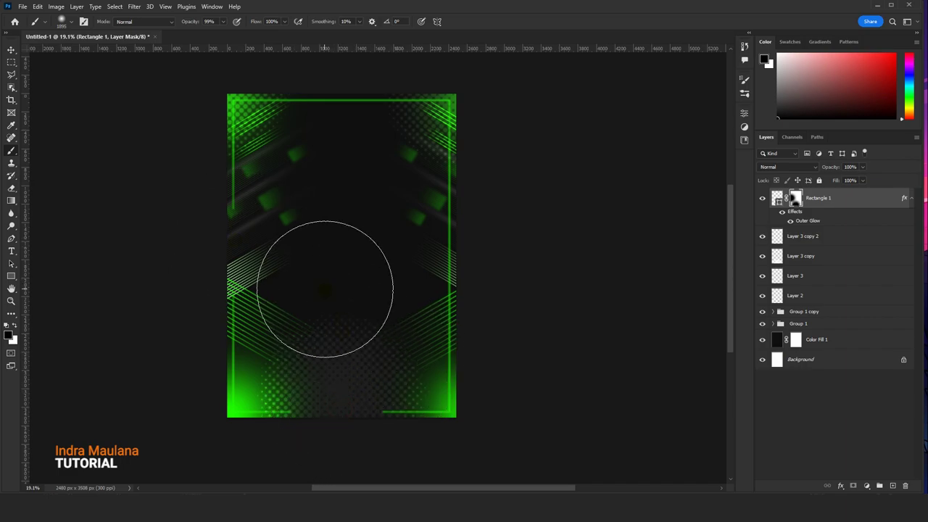
left_click_drag(442, 223, 439, 235)
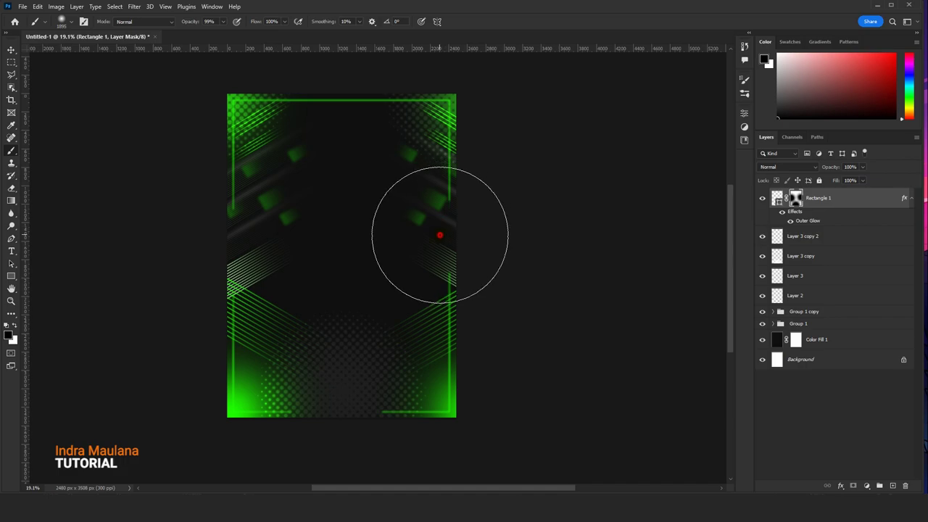
left_click(11, 49)
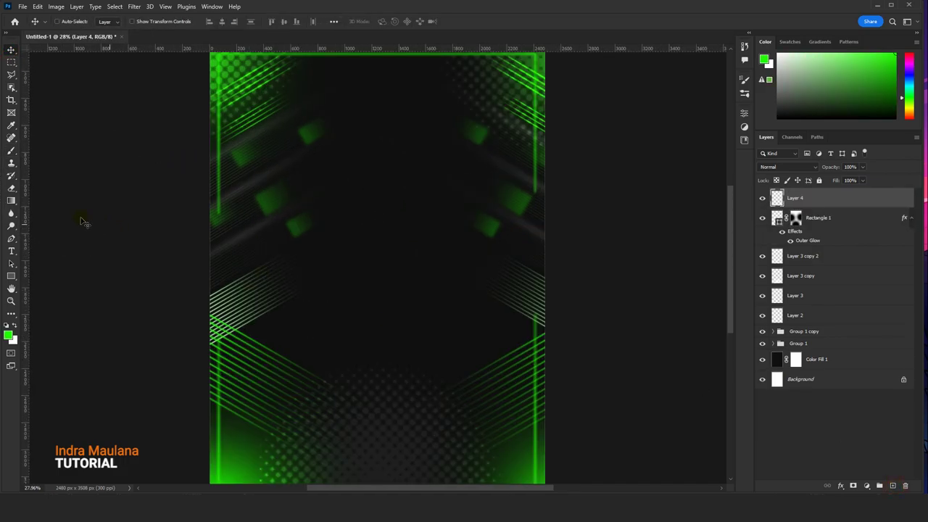
Paint a soft green glow at the flyer centre with a smaller brush
left_click(10, 150)
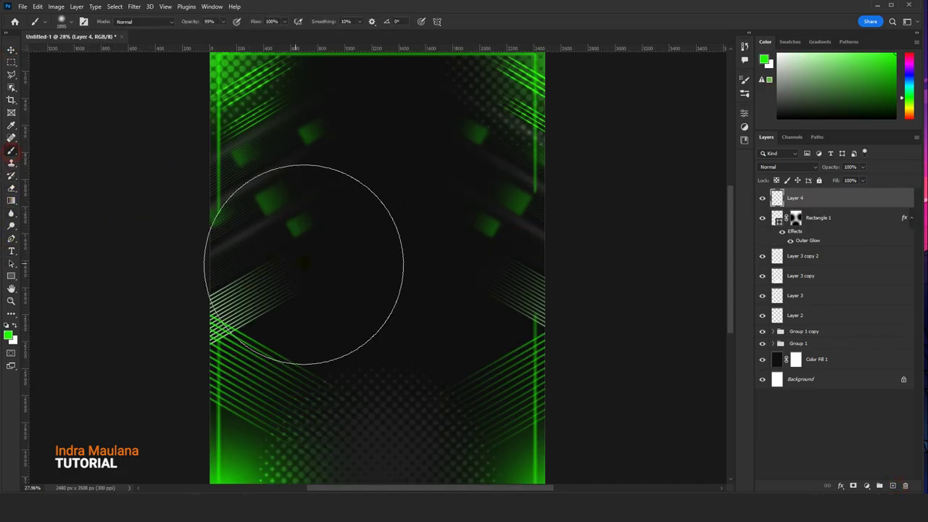
key("bracketleft")
key("bracketleft")
key("bracketleft")
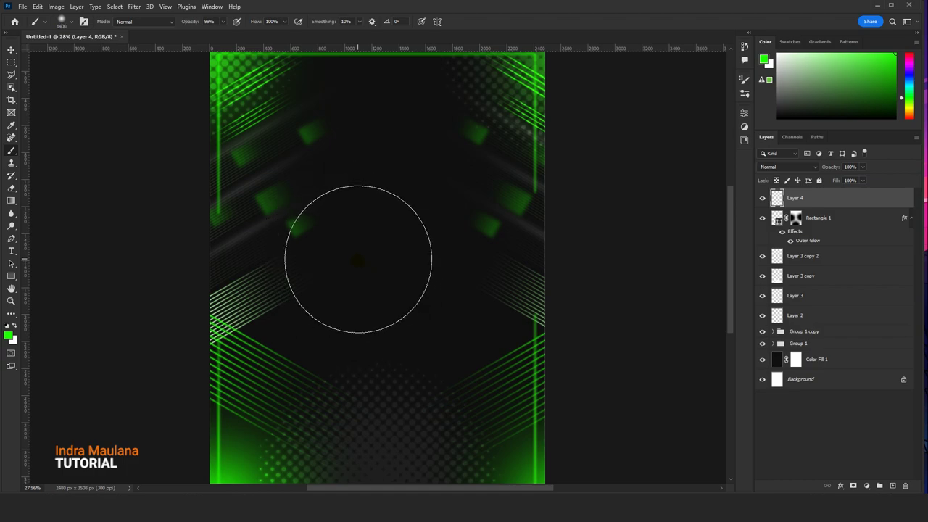
key("bracketleft")
key("bracketleft")
key("bracketleft")
key("bracketleft")
key("bracketleft")
key("bracketleft")
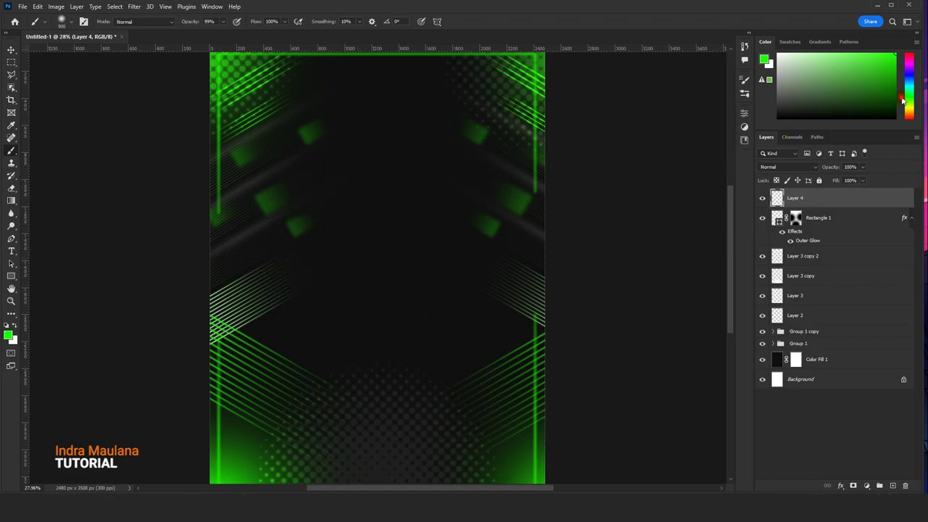
left_click(386, 249)
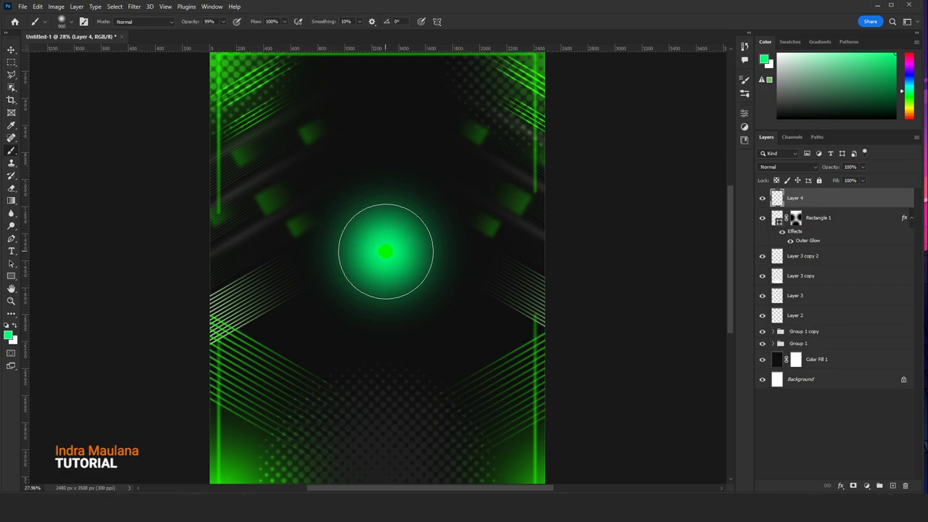
Shrink and squeeze the glow into a short, narrow vertical streak
left_click(11, 50)
key("ctrl+t")
left_click_drag(485, 151, 444, 198)
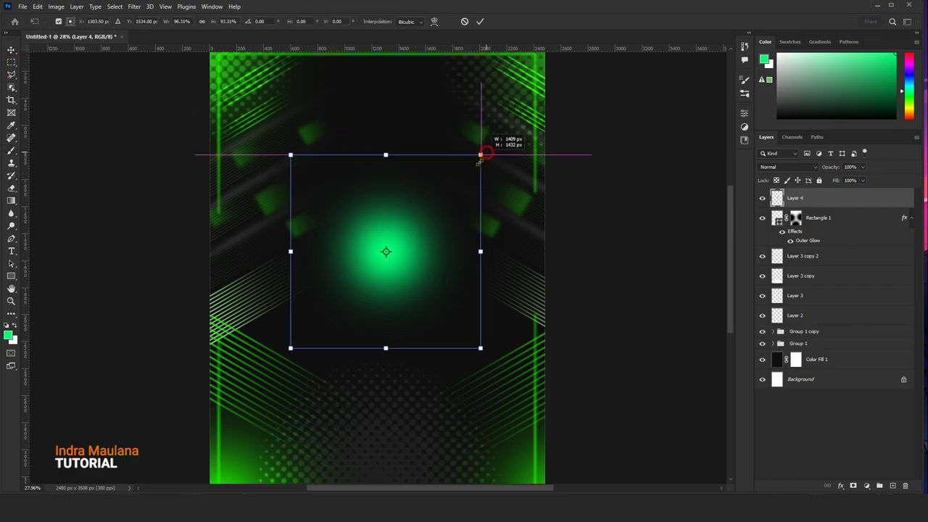
left_click_drag(441, 252, 393, 251)
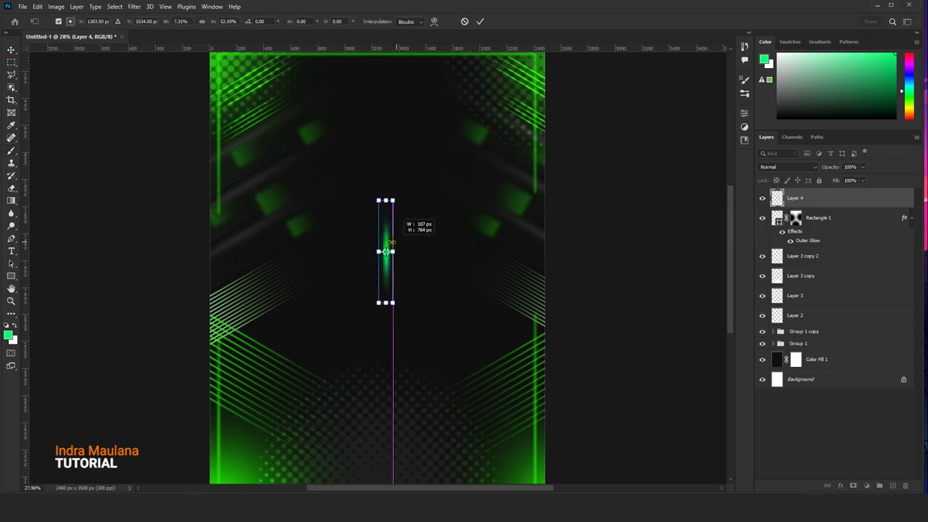
scroll(389, 206, "up", 1)
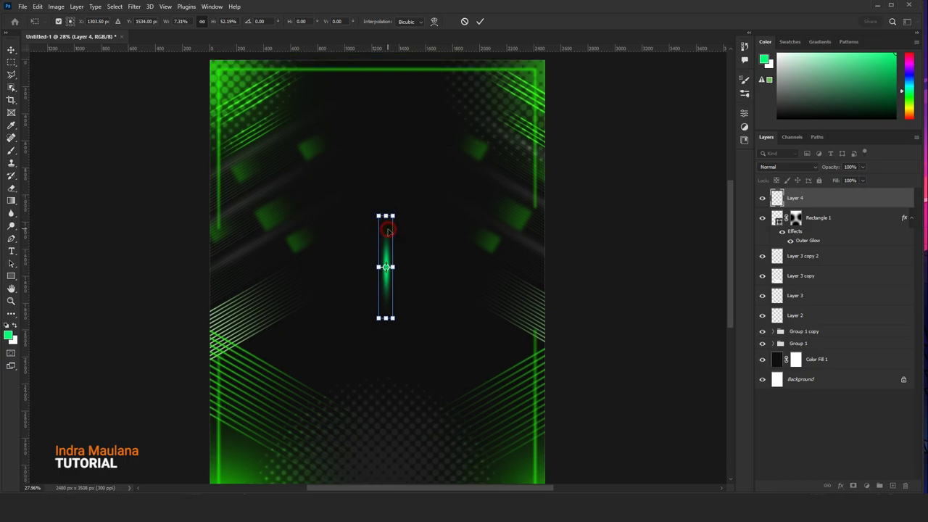
scroll(388, 230, "up", 2)
left_click_drag(385, 210, 385, 250)
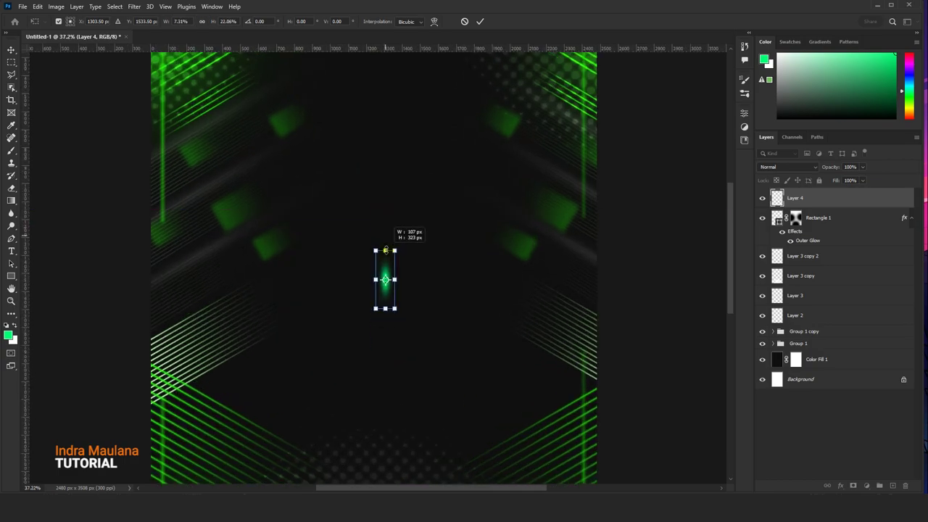
key("Return")
Move the streak up and left, and rotate it about 30°
scroll(384, 243, "down", 2)
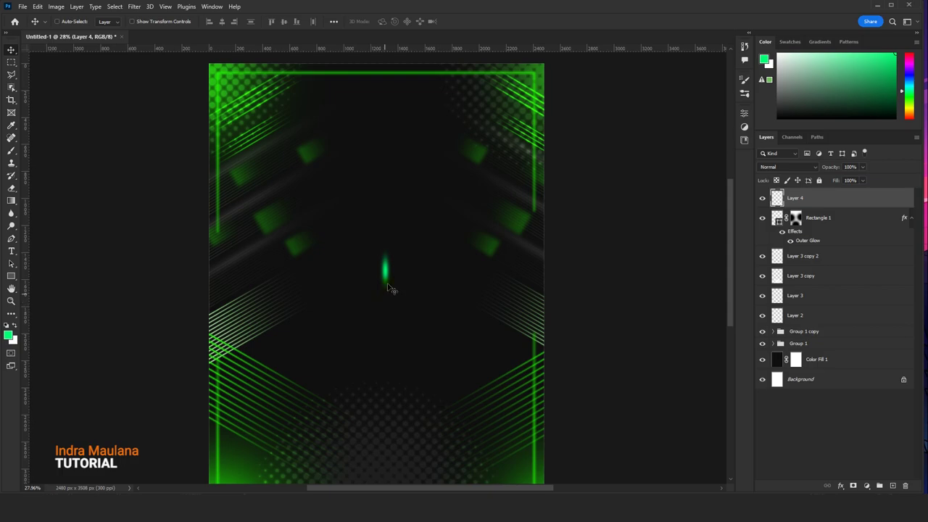
left_click_drag(388, 288, 275, 271)
key("ctrl+t")
left_click_drag(290, 209, 308, 229)
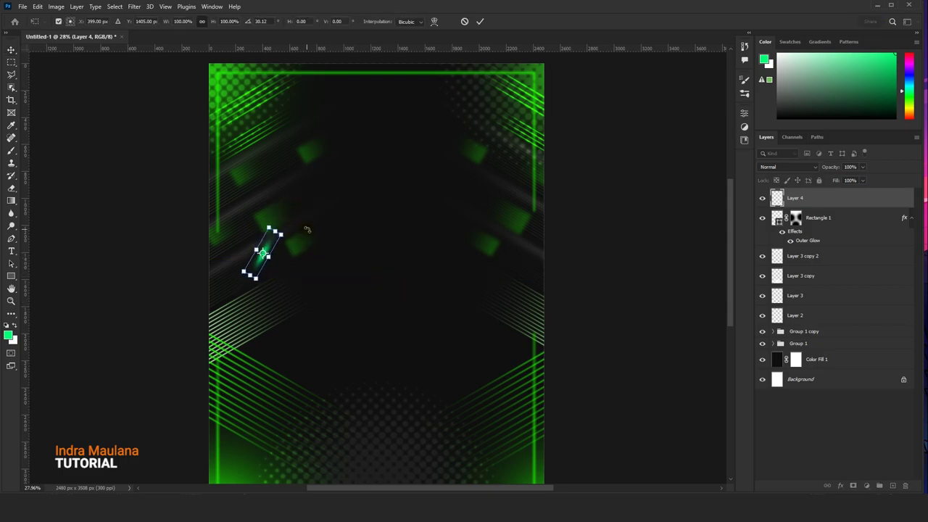
key("Return")
Alt-drag streak copies around the poster, up to Layer 4 copy 15
left_click_drag(271, 294, 299, 370, "alt")
key("ctrl+t")
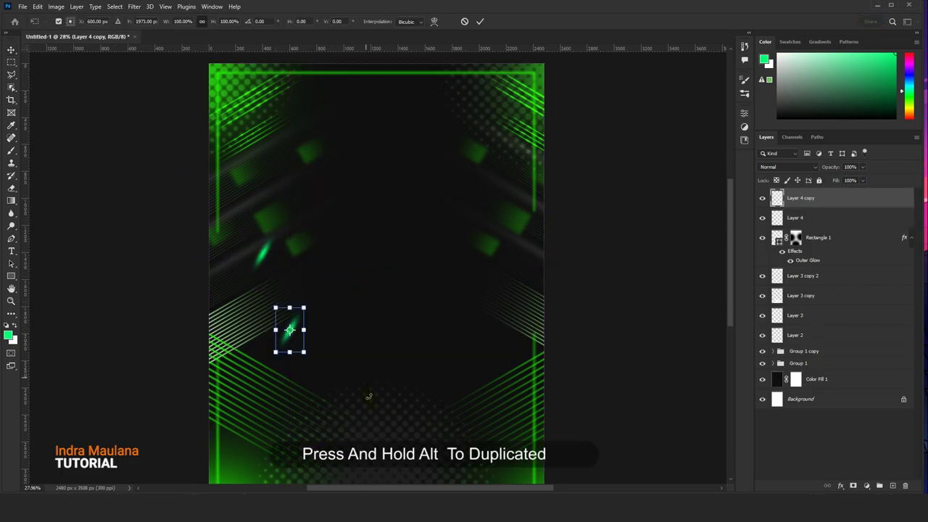
key("Return")
left_click_drag(290, 330, 249, 377, "alt")
scroll(472, 250, "down", 2)
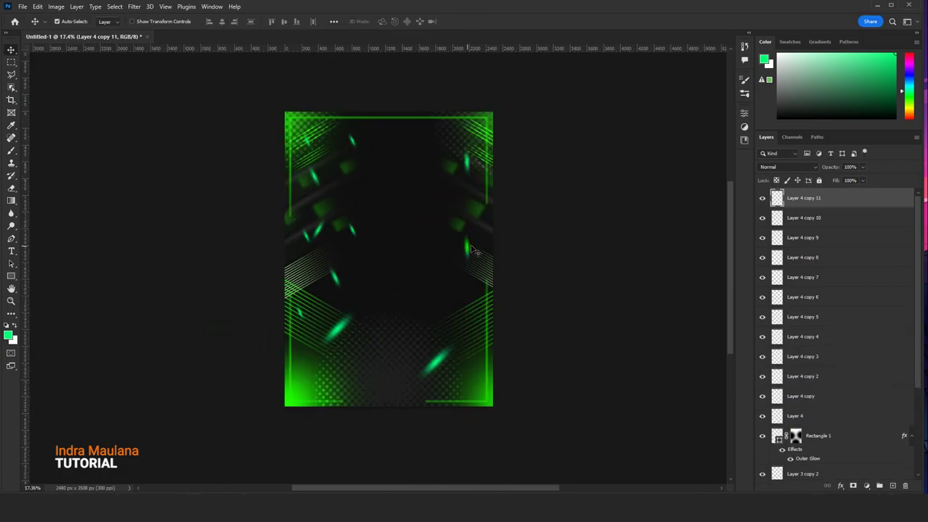
left_click_drag(471, 250, 414, 307, "alt")
Merge the selected green streak layers down to Layer 4 into one layer
left_click(811, 400, "shift")
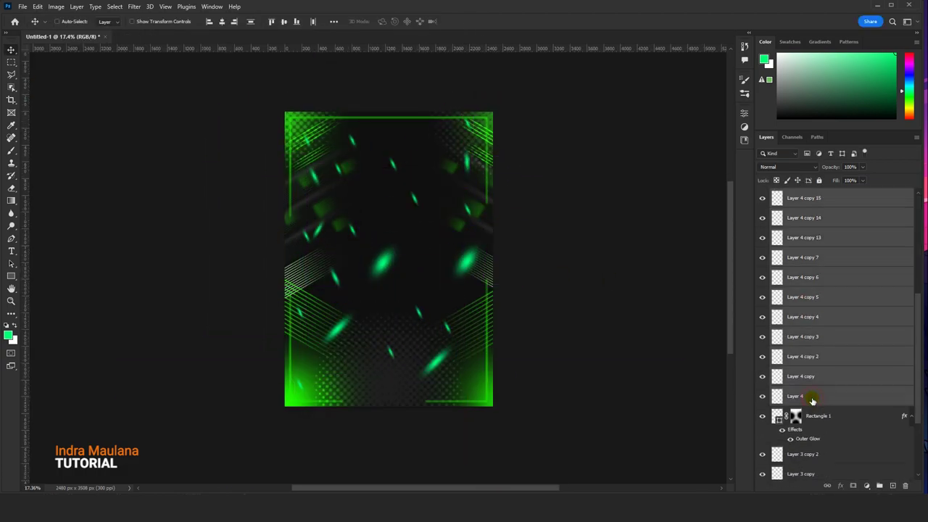
right_click(800, 371)
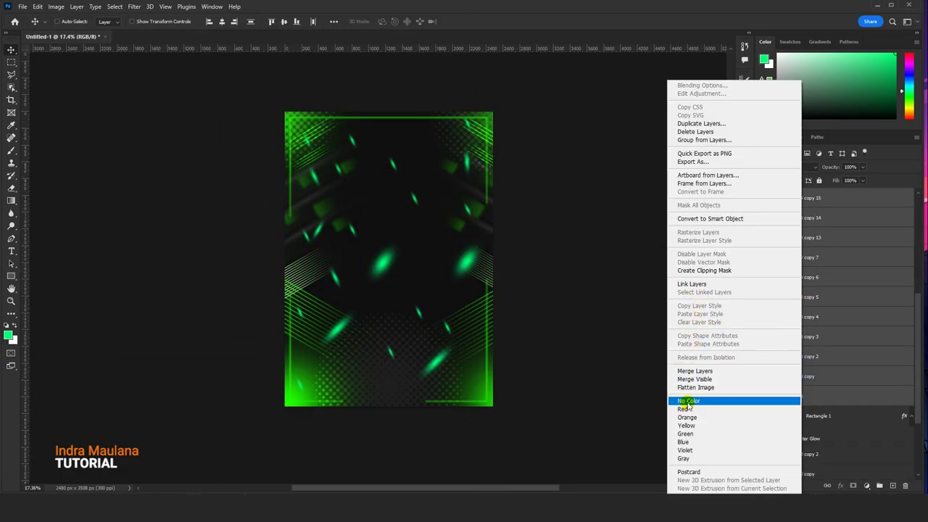
left_click(694, 370)
mouse_move(384, 182)
left_mouse_down()
mouse_move(391, 181)
mouse_move(385, 186)
left_mouse_up()
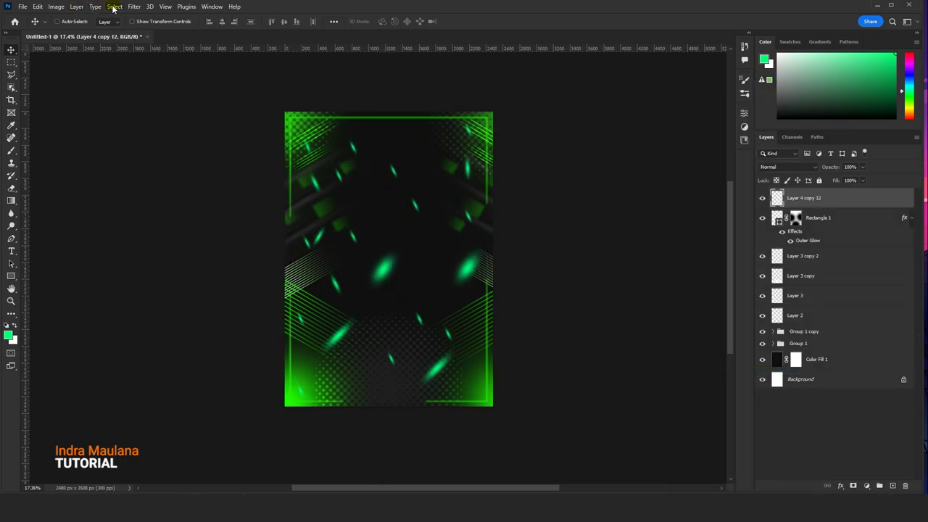
Smear the merged streaks with a Motion Blur at 14° angle and 41 px distance
left_click(135, 7)
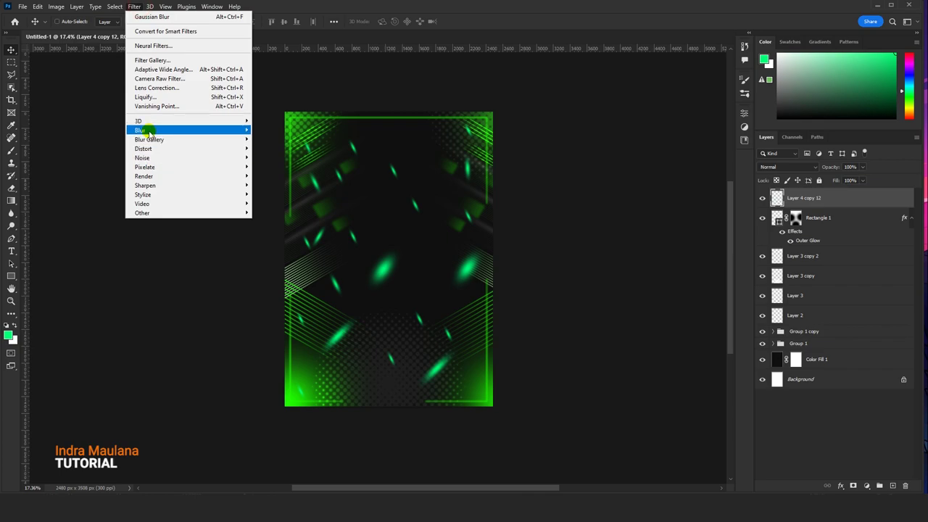
left_click(274, 185)
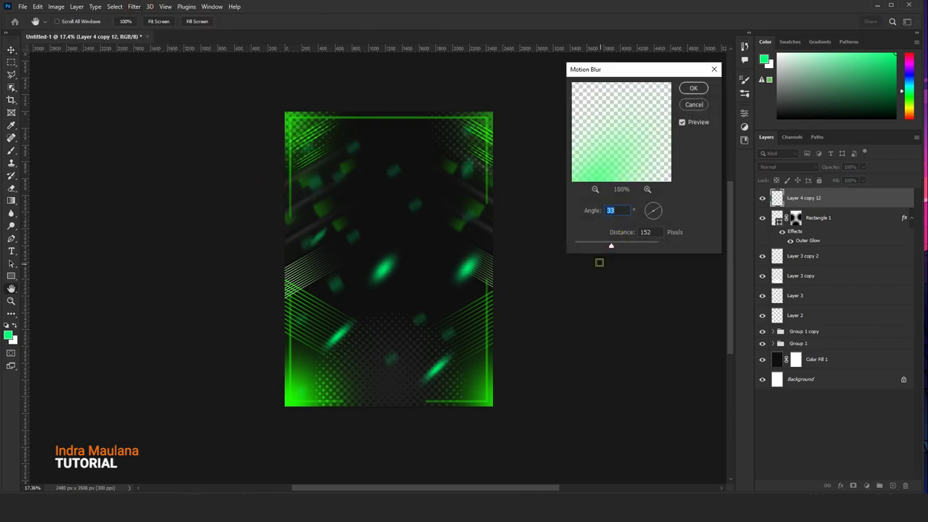
left_click_drag(606, 246, 592, 246)
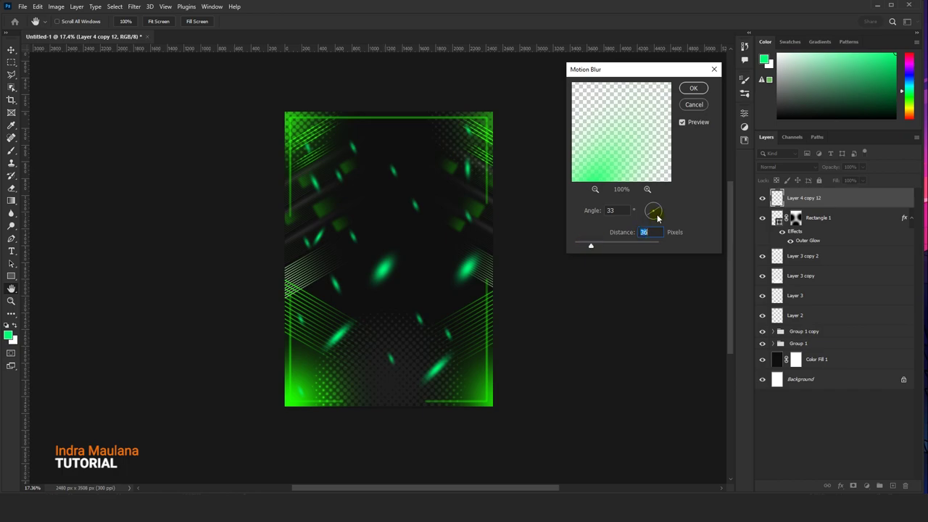
mouse_move(658, 210)
left_mouse_down()
mouse_move(647, 206)
mouse_move(650, 217)
left_mouse_up()
left_click_drag(591, 246, 602, 247)
left_click_drag(656, 212, 660, 212)
left_click_drag(596, 247, 589, 248)
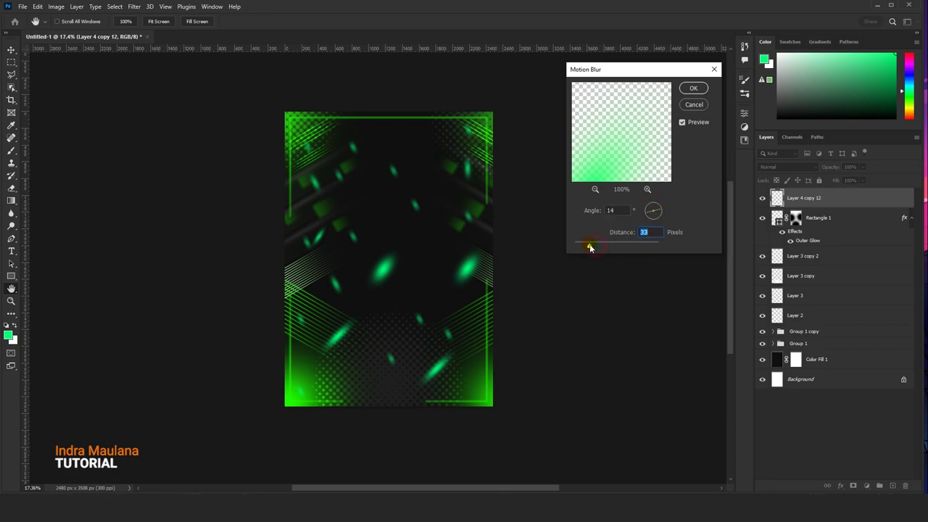
left_click(692, 88)
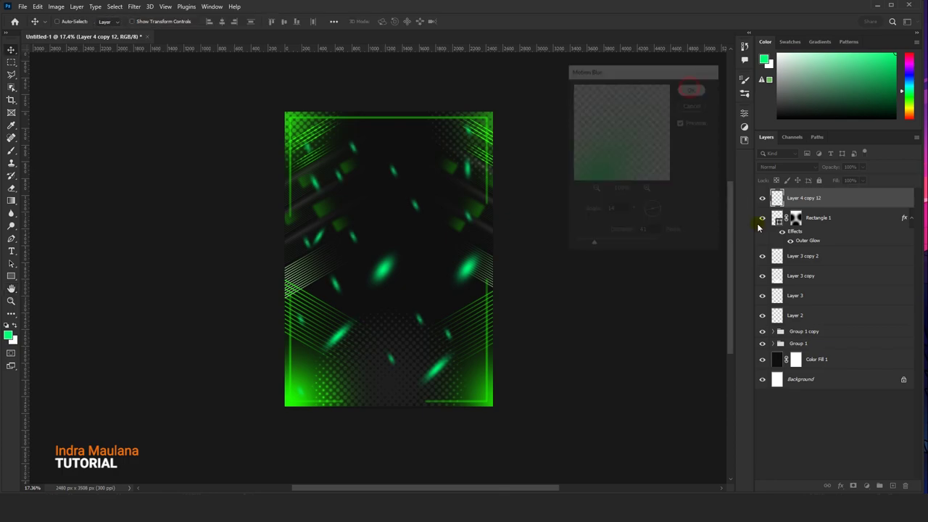
Group all artwork layers down to Color Fill 1 into a group named Element
left_click(812, 361, "shift")
left_click_drag(824, 201, 859, 418)
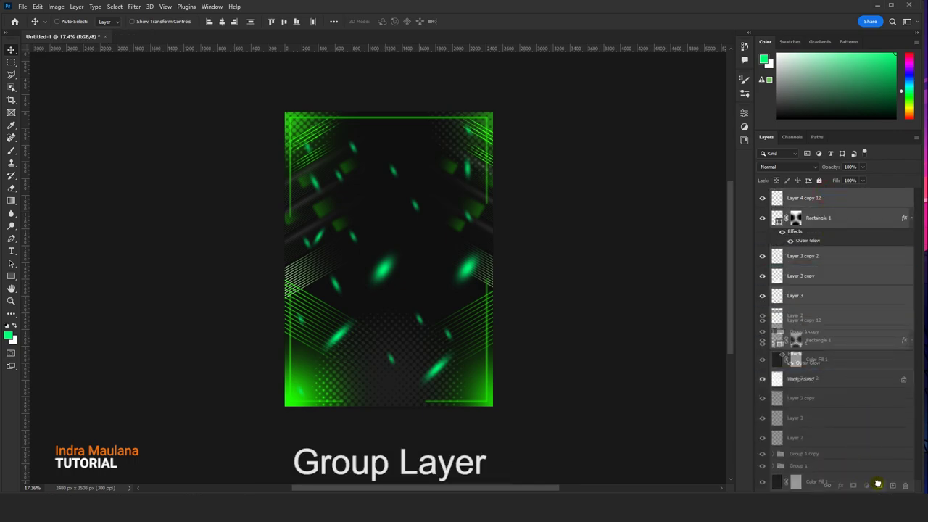
left_click_drag(877, 483, 879, 484)
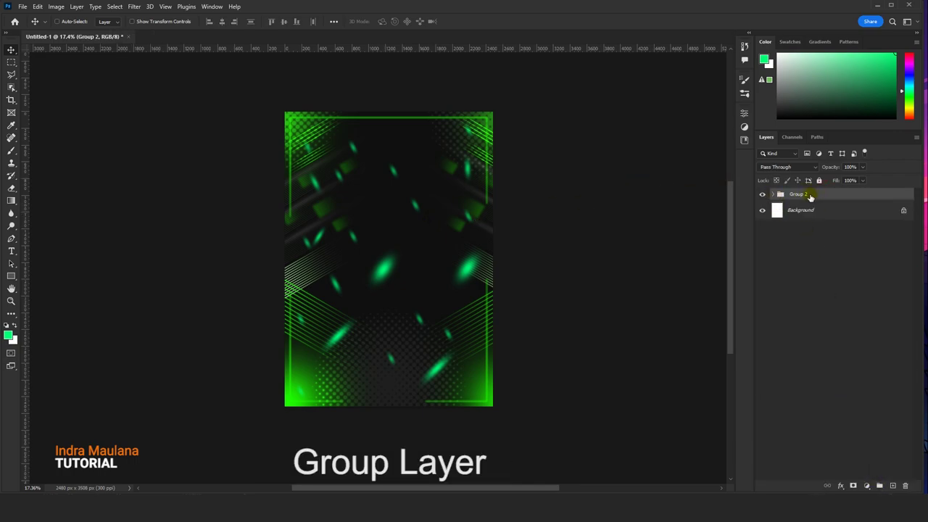
double_click(799, 194)
type("Element")
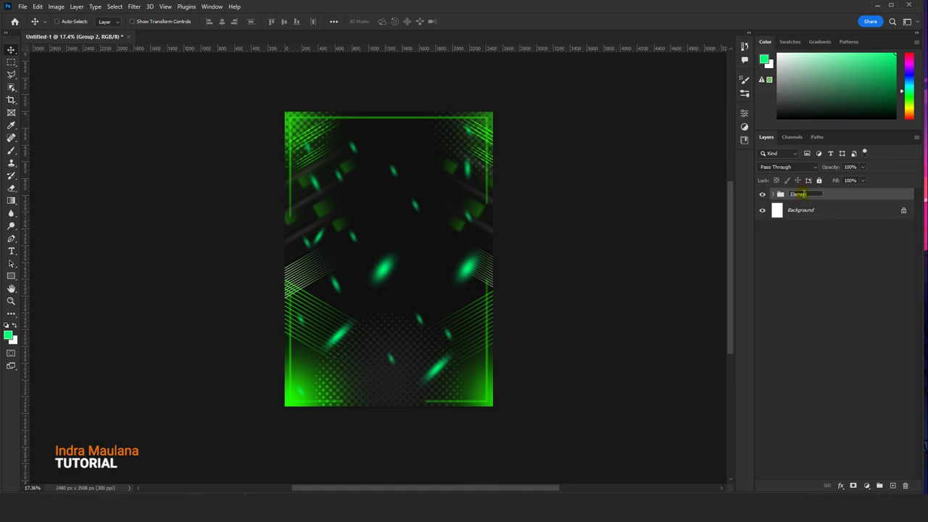
key("Return")
Add a new empty group named Image above the Element group
left_click(877, 485)
type("Ima")
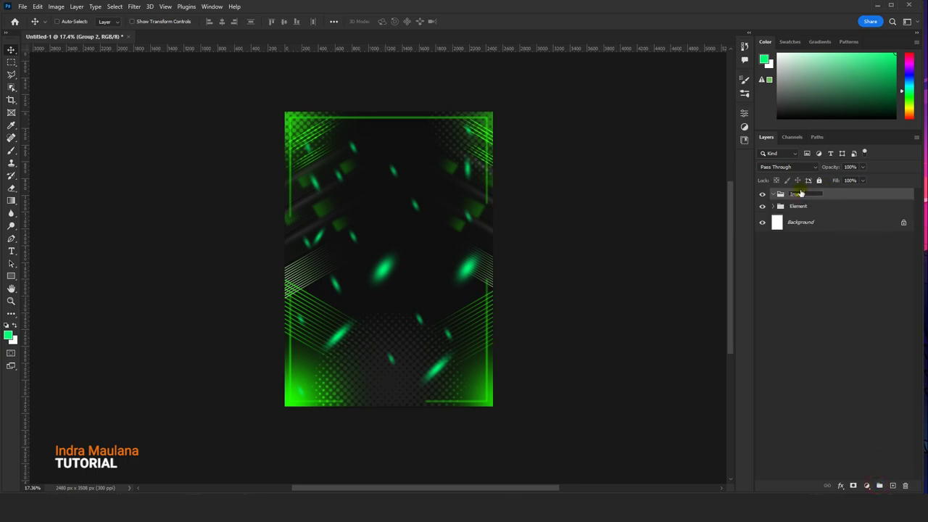
key("Return")
left_click(22, 7)
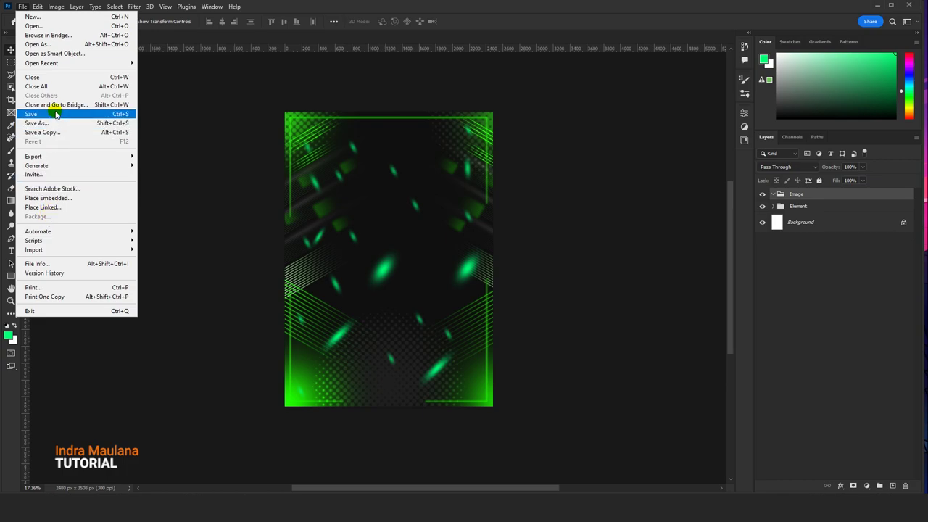
Place the portrait photo embedded on the flyer, scaled up and nudged slightly down
left_click(48, 198)
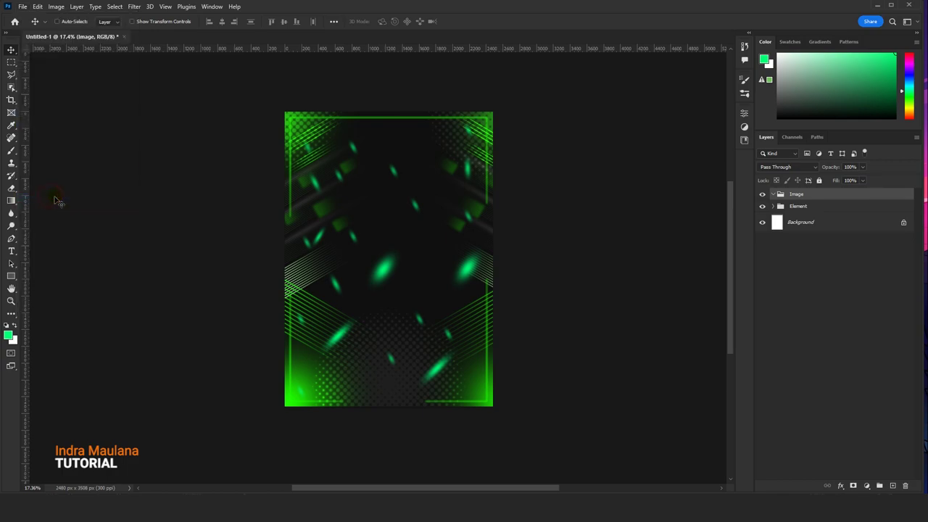
left_click_drag(408, 228, 450, 117)
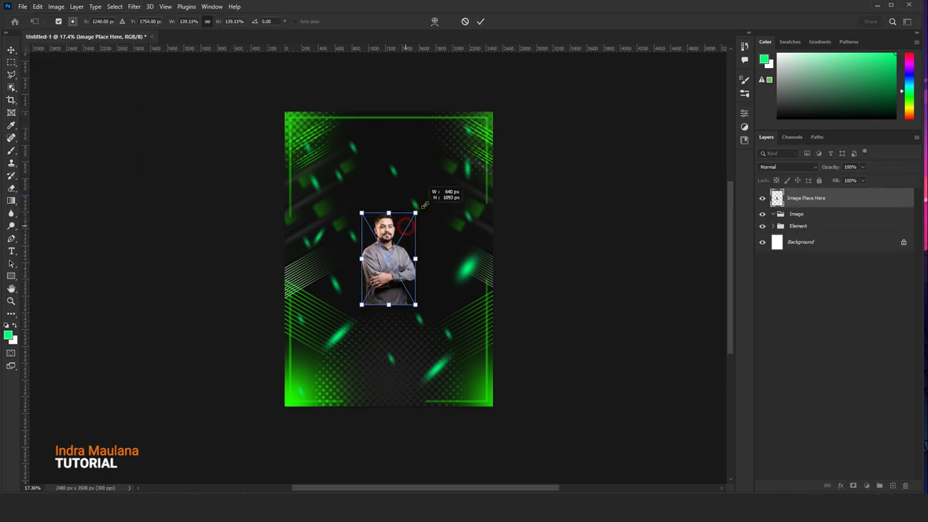
left_click_drag(417, 206, 420, 228)
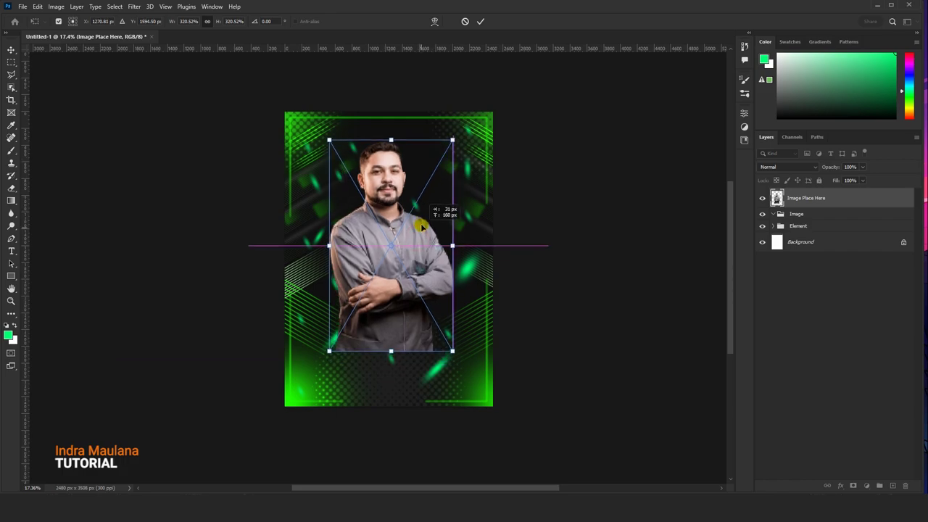
left_click(482, 21)
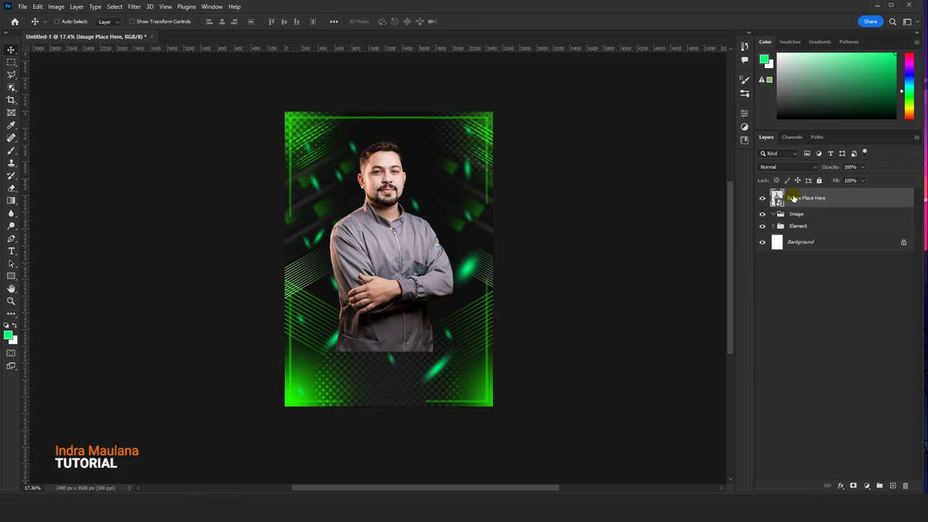
Move the photo into the Image group and fade its lower edge with a gradient mask
left_click_drag(805, 198, 803, 213)
left_click(802, 196)
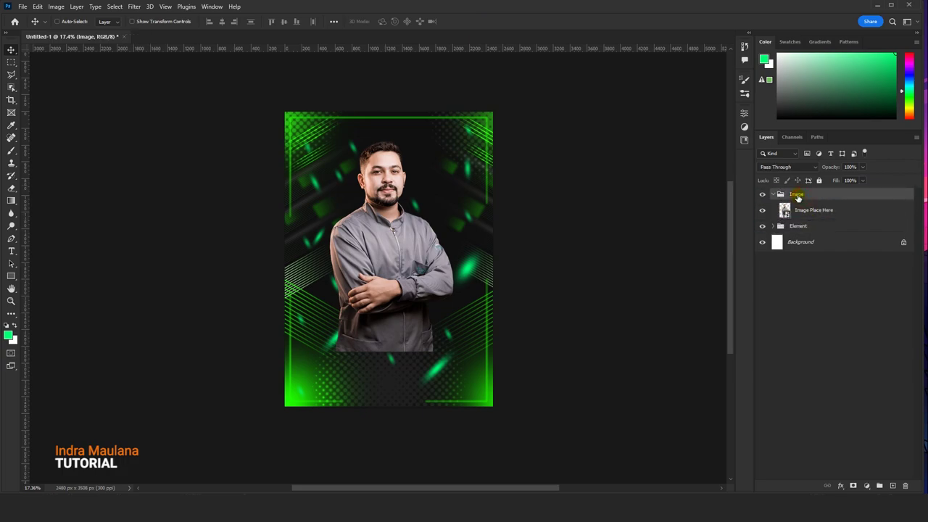
left_click(853, 486)
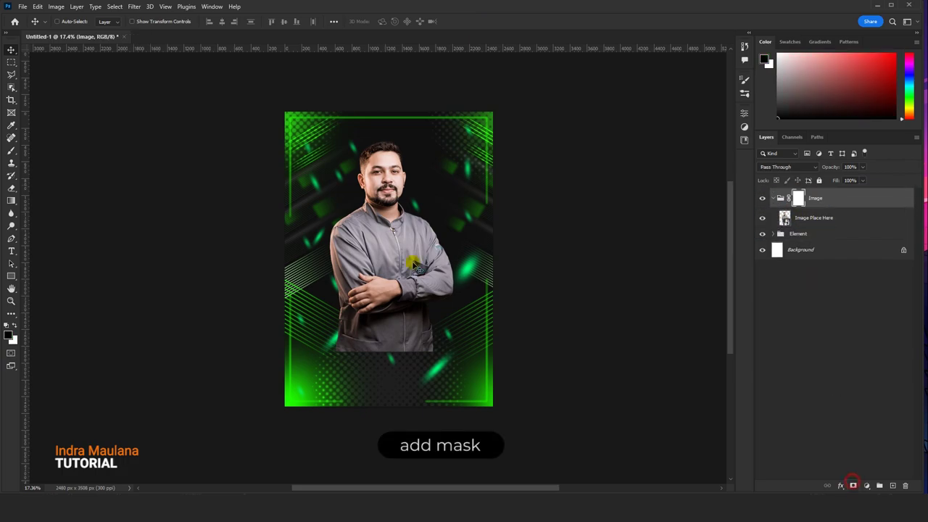
left_click(11, 200)
left_click_drag(384, 355, 384, 249)
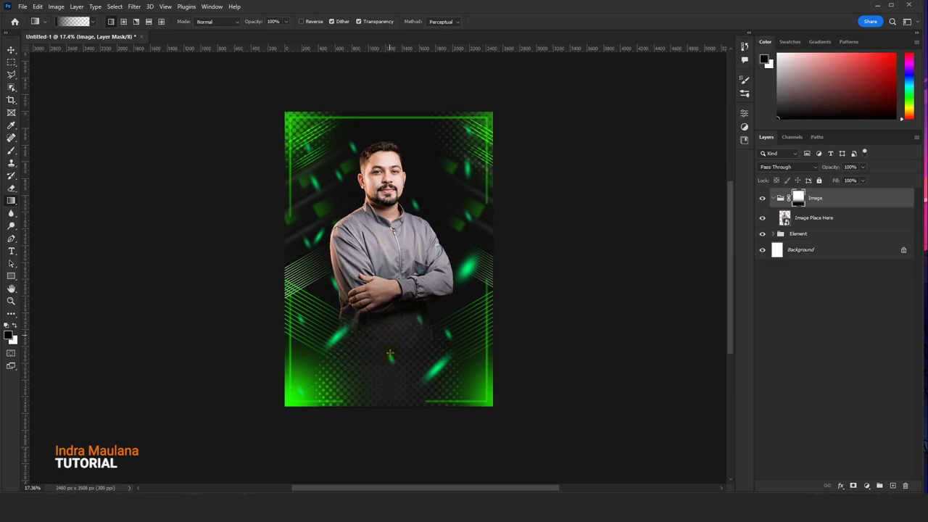
left_click_drag(389, 353, 392, 245)
left_click(12, 50)
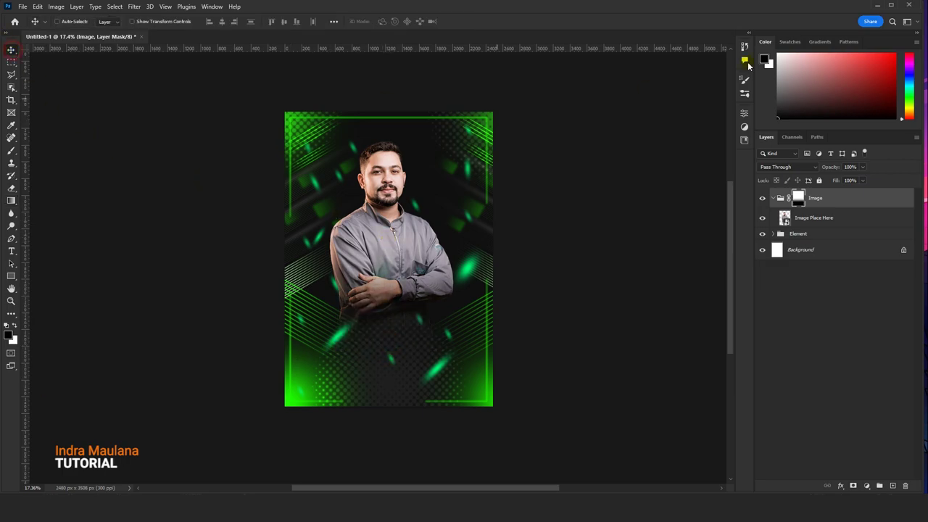
Paste the copied Text group into the flyer and nudge it slightly lower-left
left_click(40, 7)
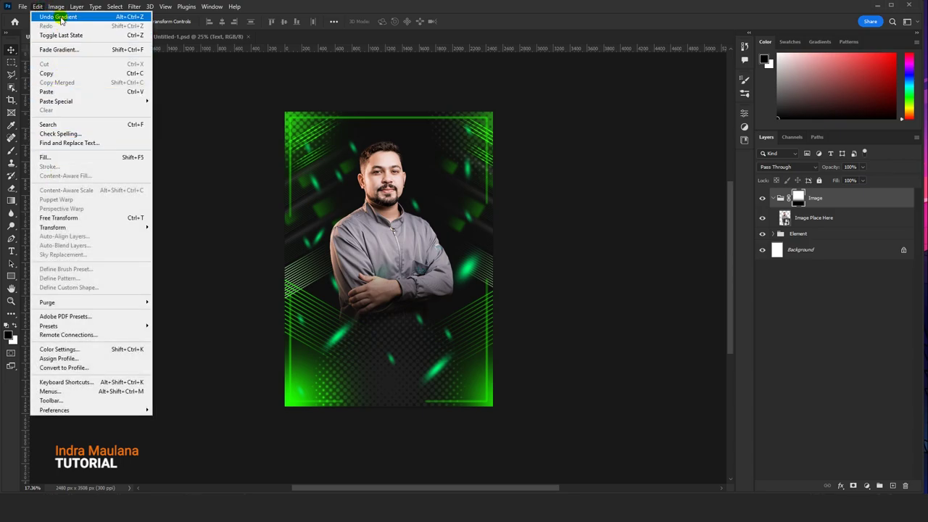
left_click(58, 92)
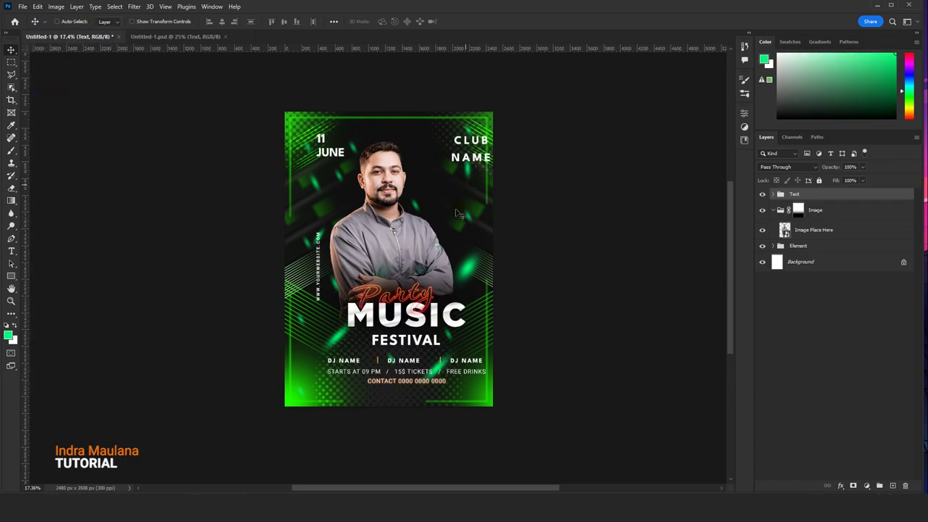
left_click_drag(413, 311, 413, 336)
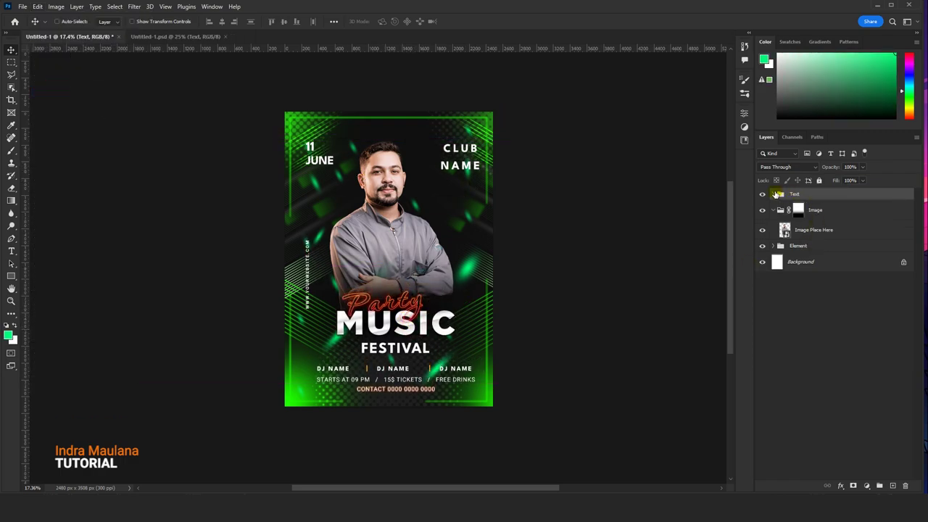
Recolour the CONTACT line's Outer Glow from orange to green #00ff3c
left_click(774, 194)
scroll(849, 395, "down", 2)
scroll(848, 392, "down", 2)
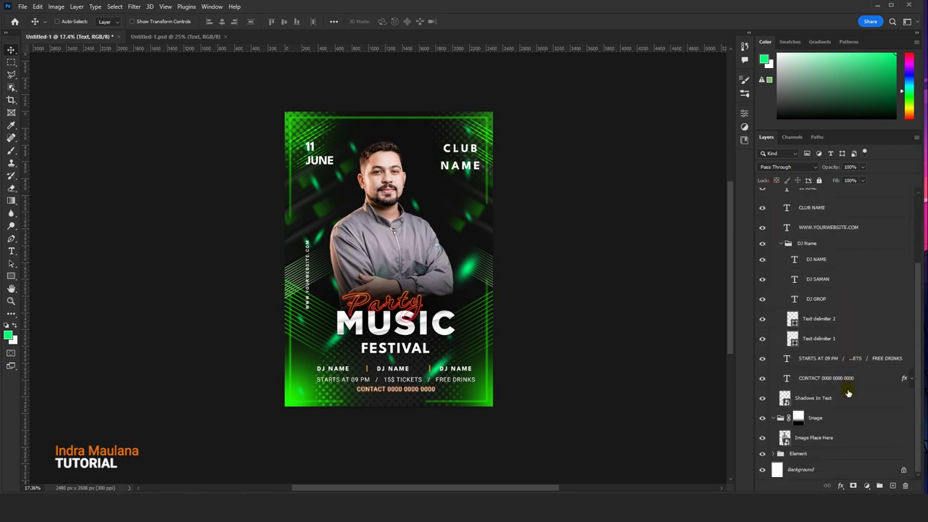
left_click(844, 436)
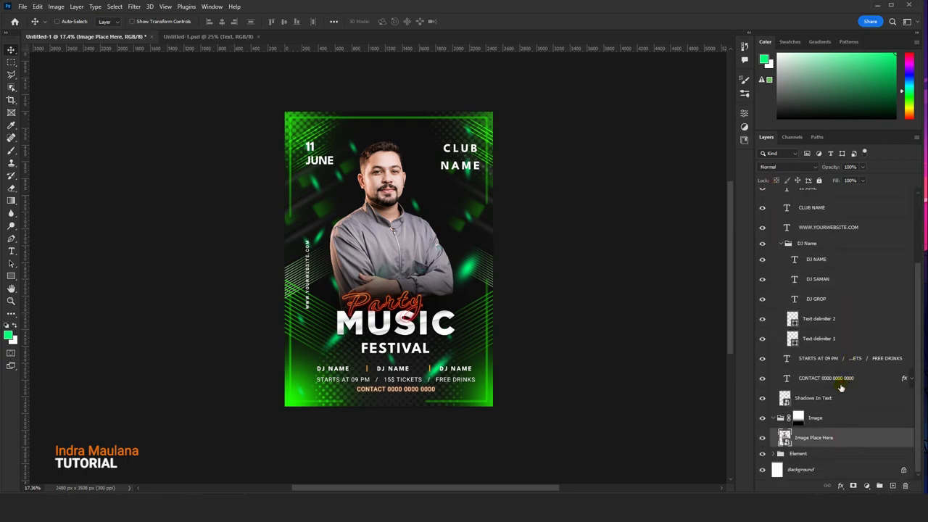
left_click(903, 378)
double_click(904, 378)
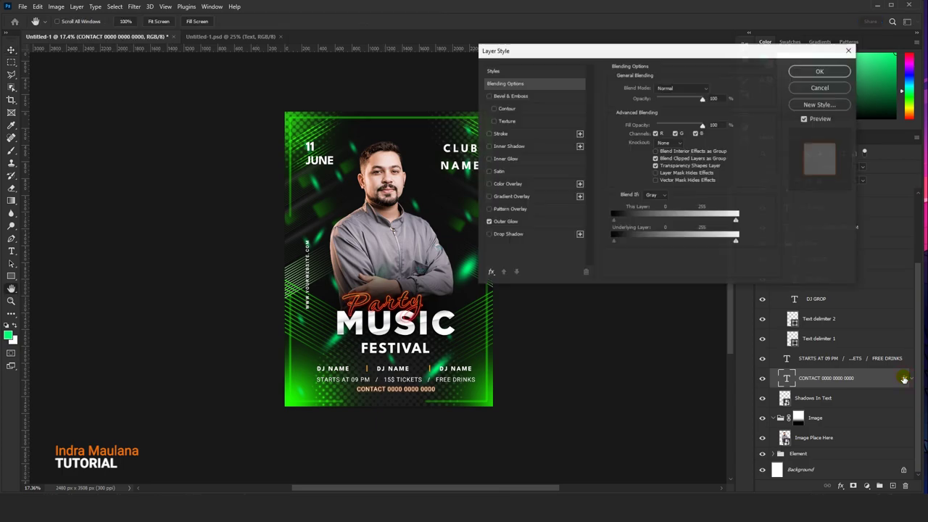
left_click(505, 221)
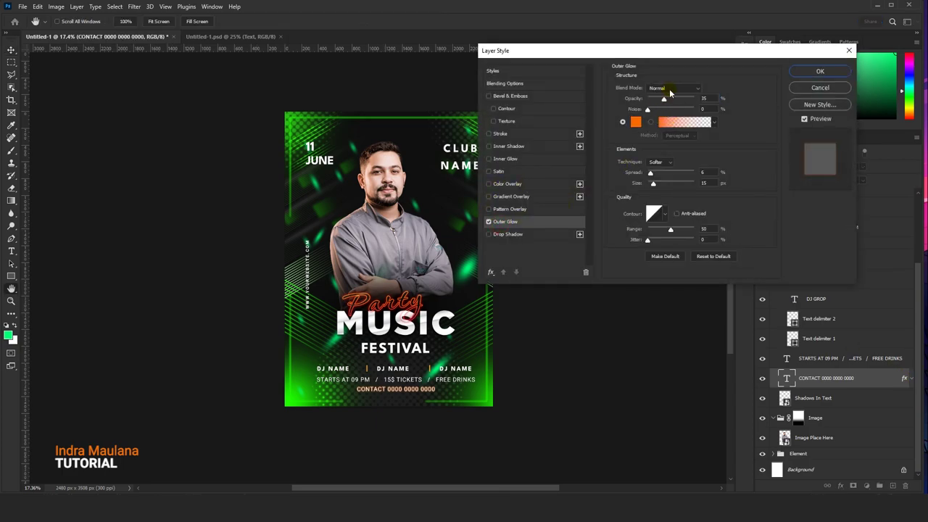
left_click(636, 123)
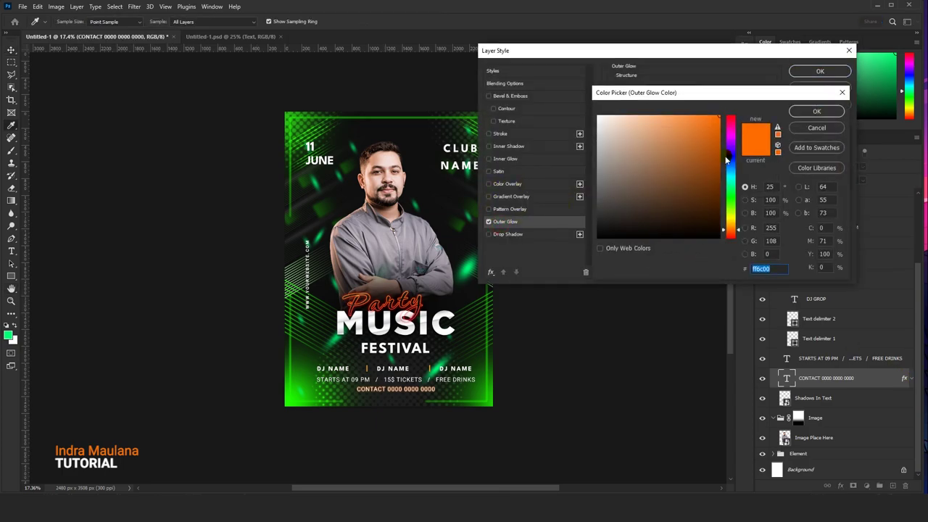
left_click_drag(729, 174, 734, 187)
left_click(816, 111)
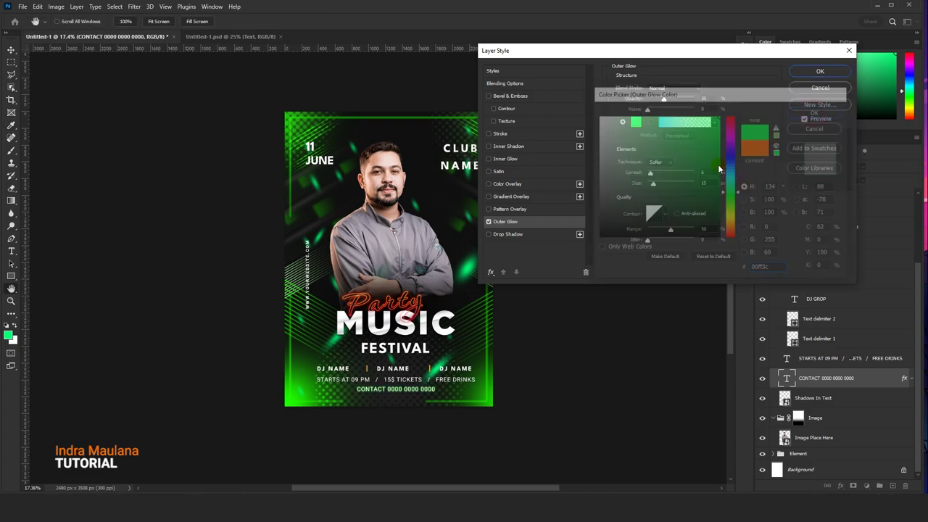
left_click(818, 71)
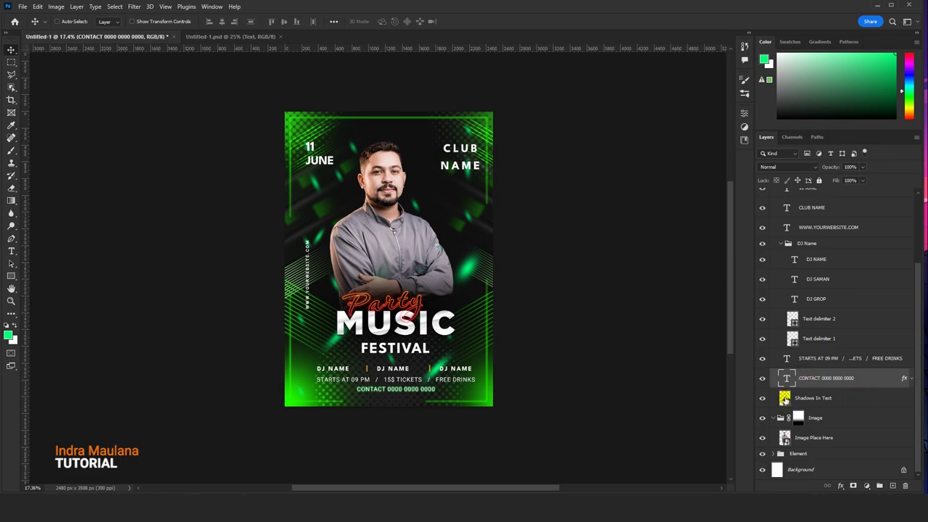
Set the Party lettering's Outer Glow colour to green #1ce702
left_click(805, 320)
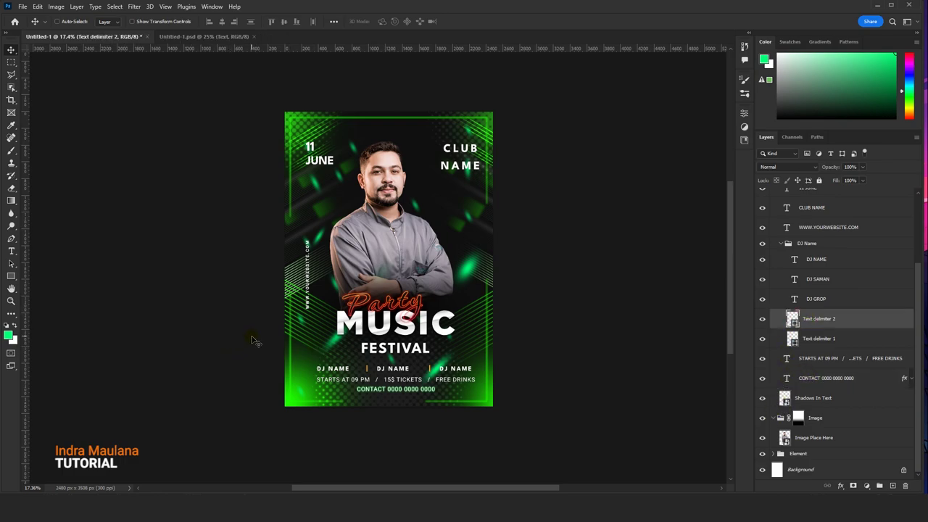
left_click(817, 340)
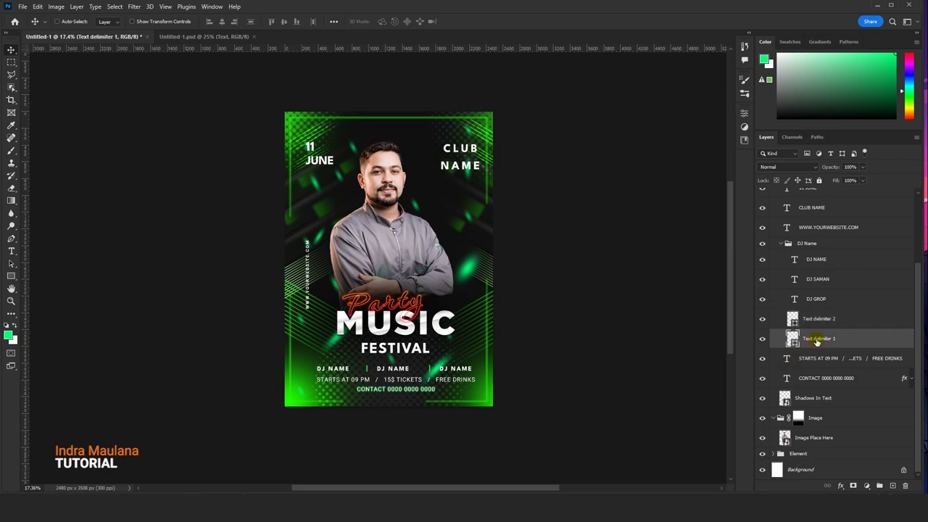
scroll(817, 339, "up", 2)
scroll(772, 265, "up", 3)
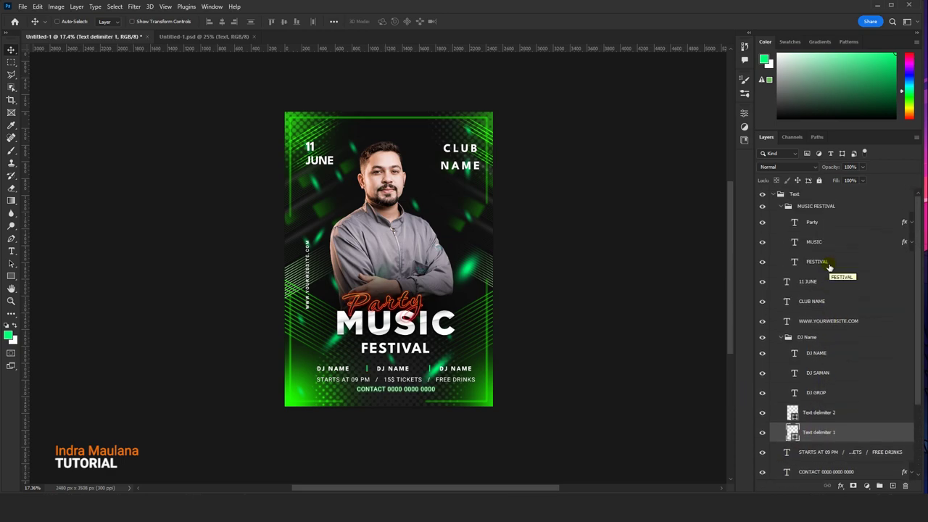
left_click(903, 224)
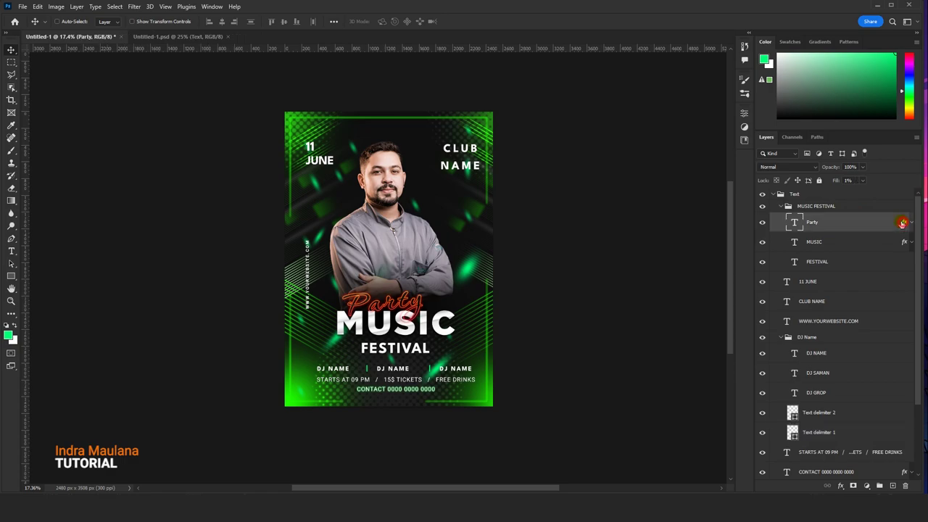
double_click(774, 220)
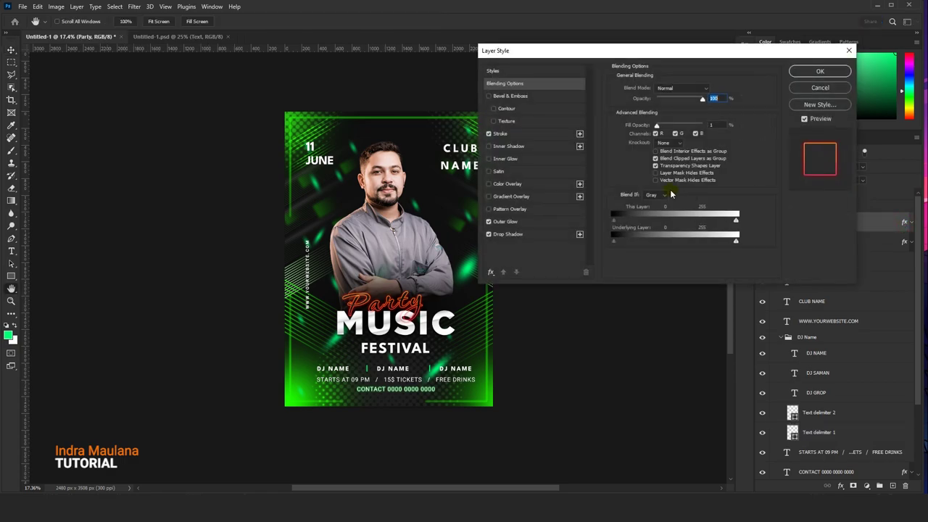
left_click(518, 234)
left_click(635, 122)
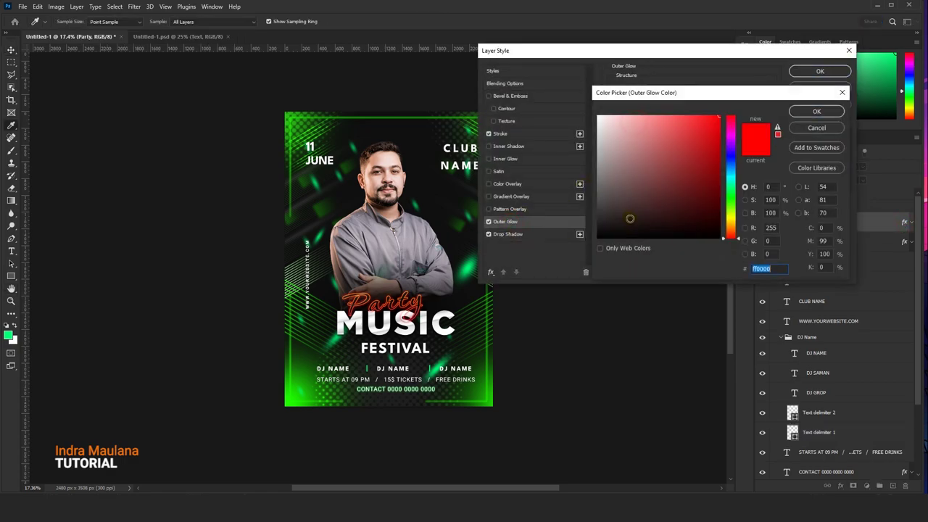
left_click(298, 393)
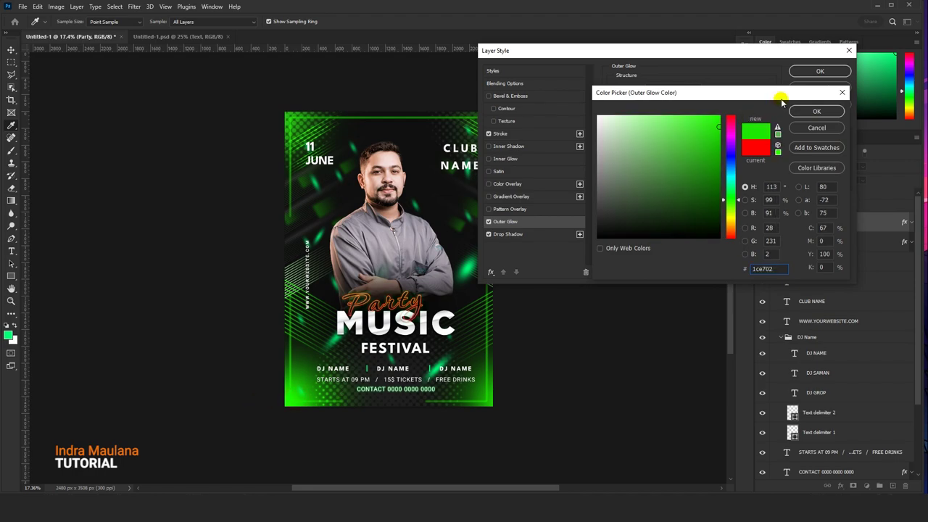
left_click(816, 111)
Change the Party Stroke gradient to run from dark green #145c0a to #04e36b
left_click(508, 137)
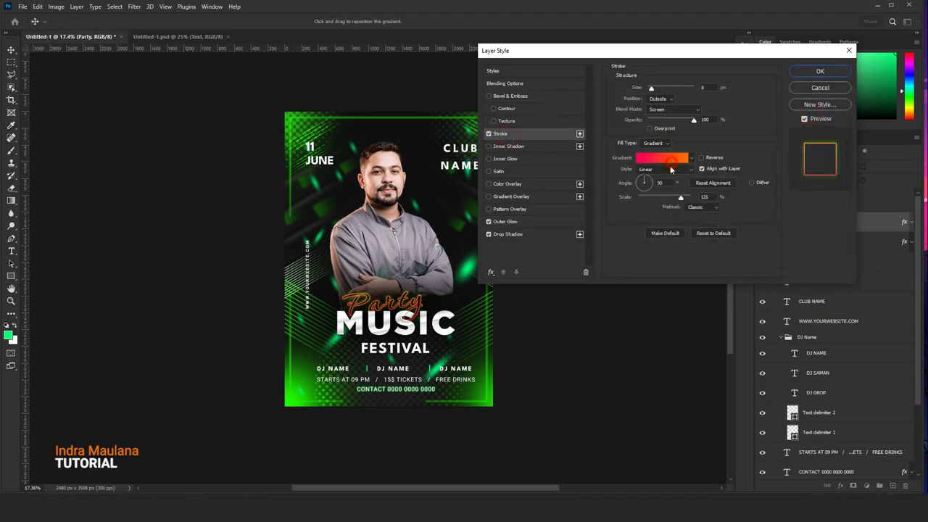
left_click(671, 160)
double_click(527, 240)
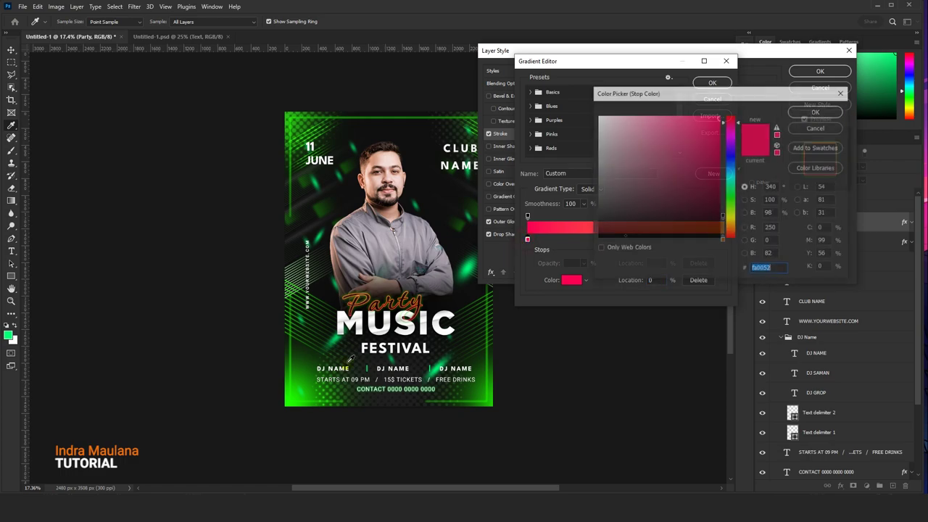
left_click(303, 366)
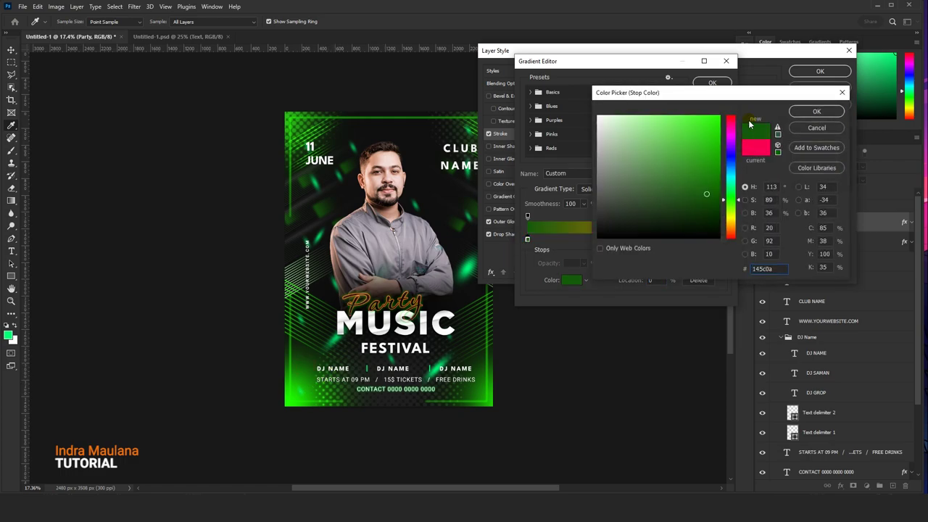
left_click(816, 111)
left_click(722, 240)
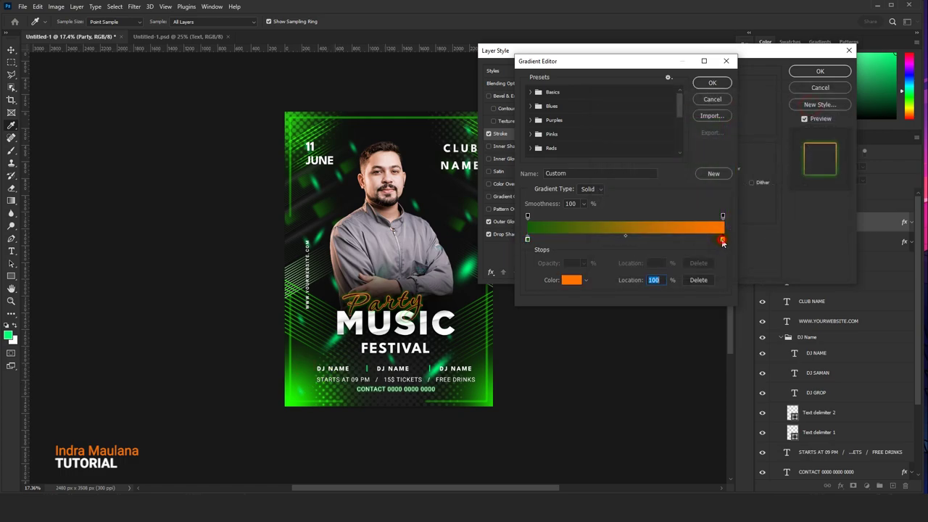
double_click(722, 241)
left_click(469, 265)
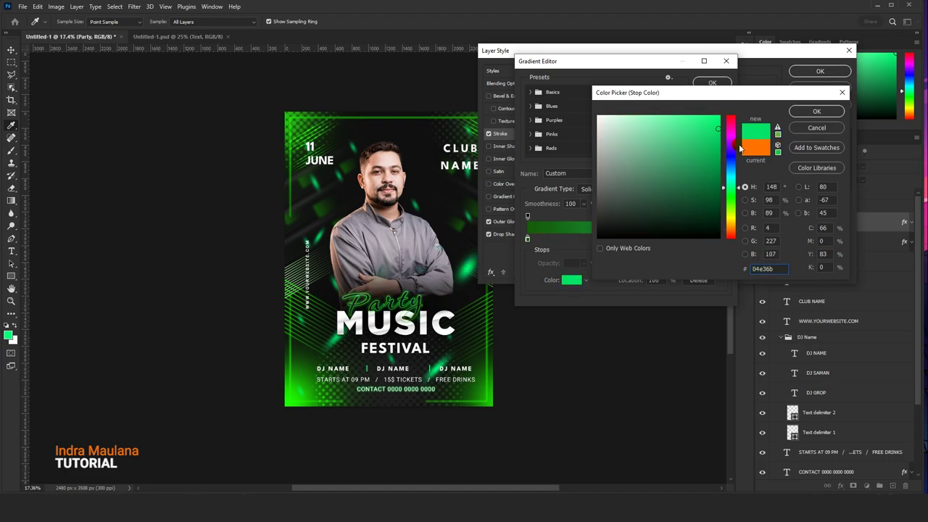
left_click(816, 111)
left_click(711, 82)
left_click(819, 71)
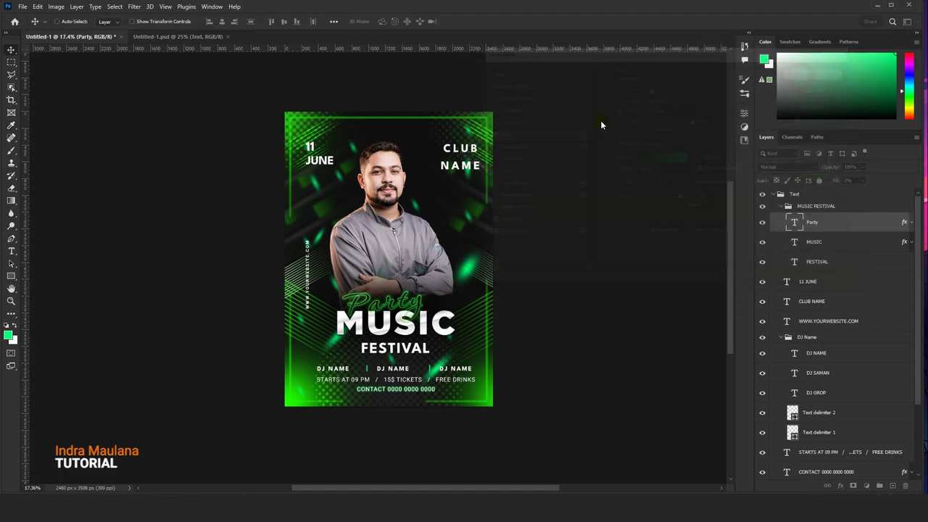
scroll(329, 266, "up", 2)
scroll(394, 266, "up", 1)
scroll(398, 276, "down", 1)
scroll(402, 283, "up", 1)
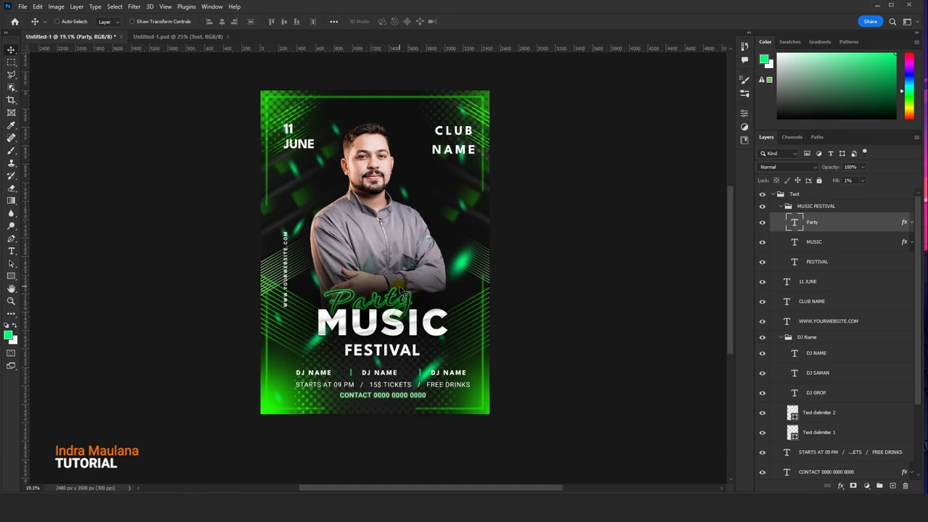
scroll(408, 268, "down", 2)
scroll(408, 268, "down", 1)
scroll(391, 218, "up", 1)
scroll(369, 159, "up", 1)
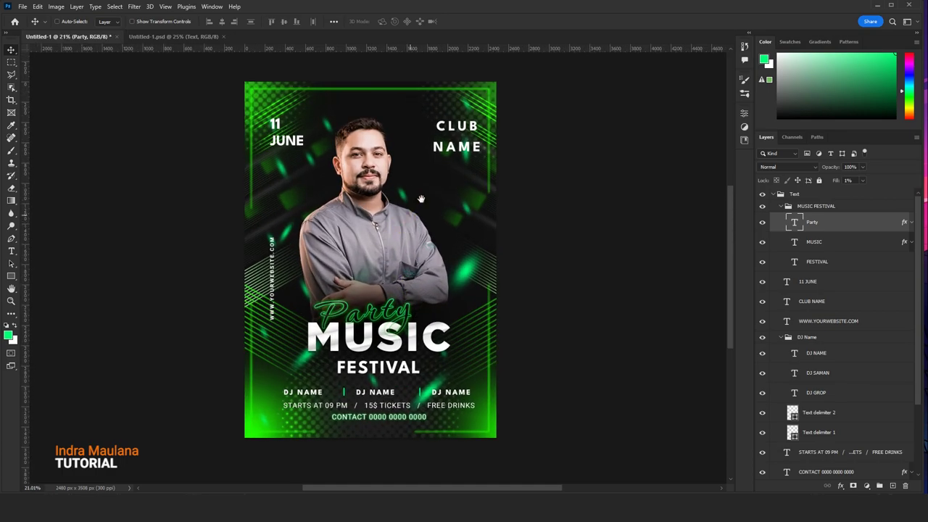
scroll(412, 274, "down", 1)
scroll(411, 273, "up", 2)
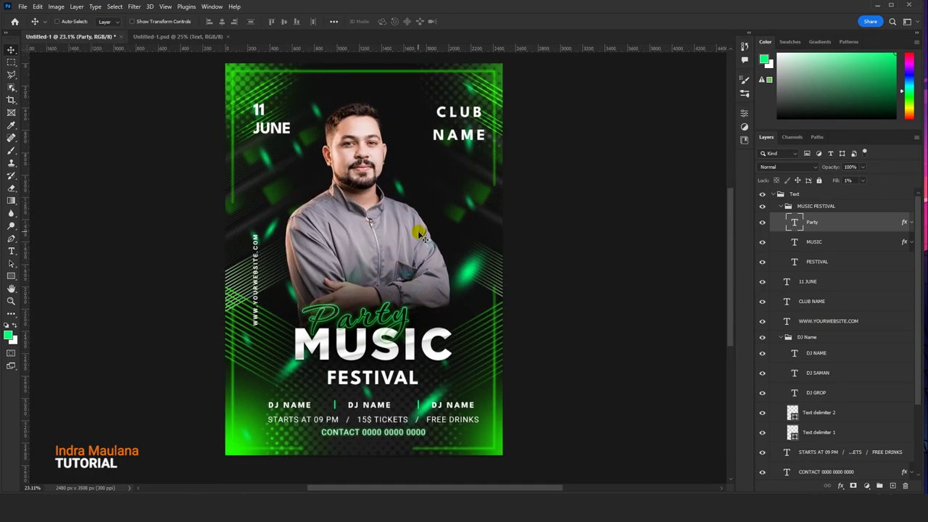
scroll(420, 235, "down", 1)
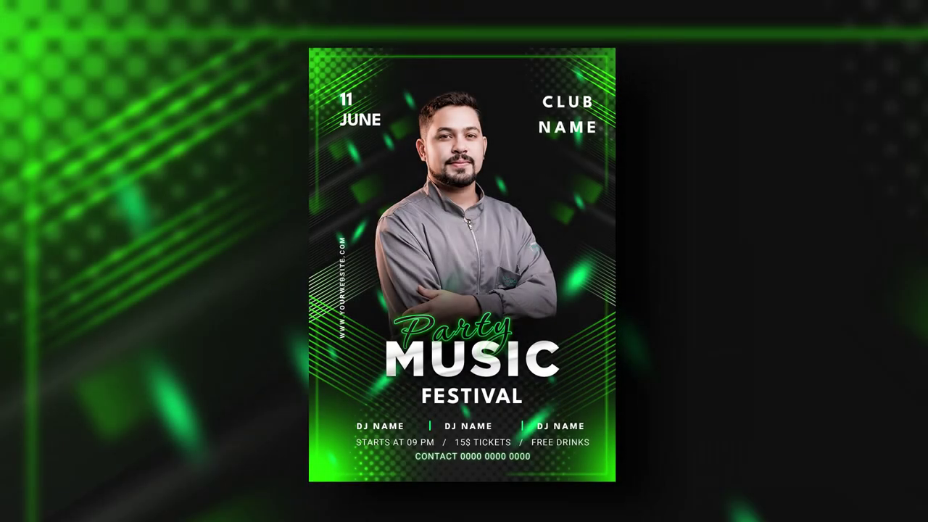